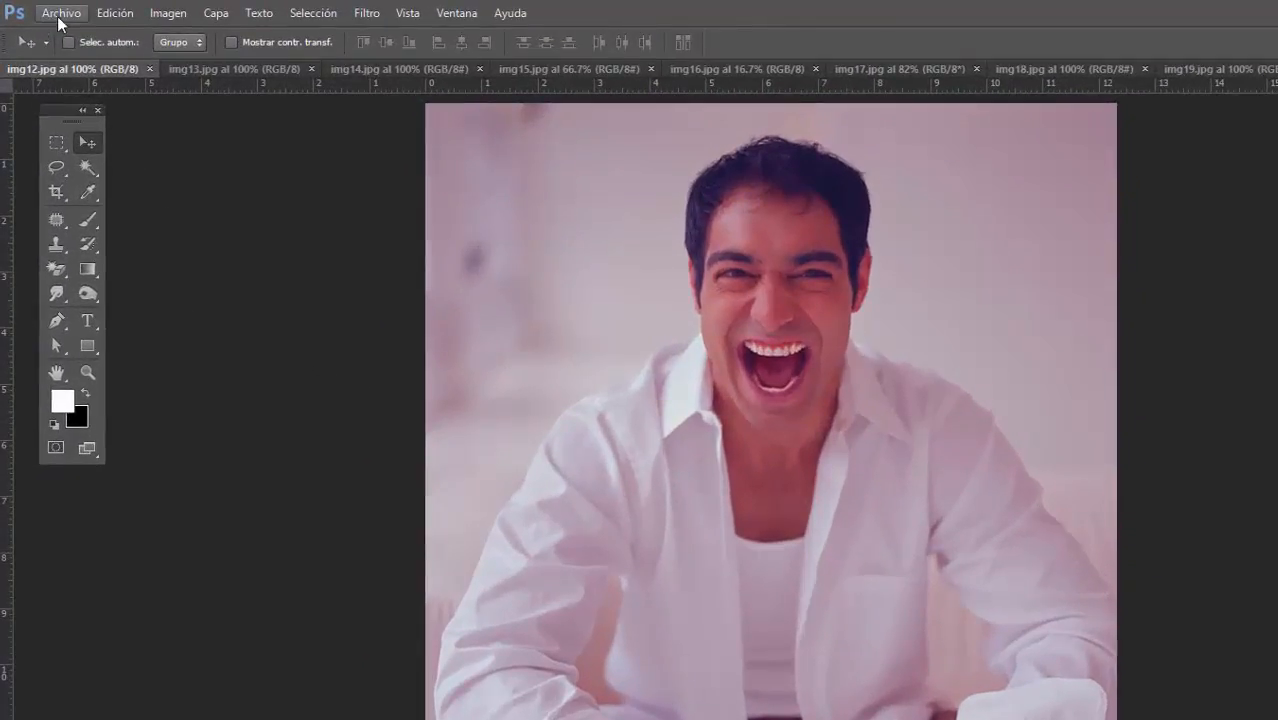
left_click(160, 13)
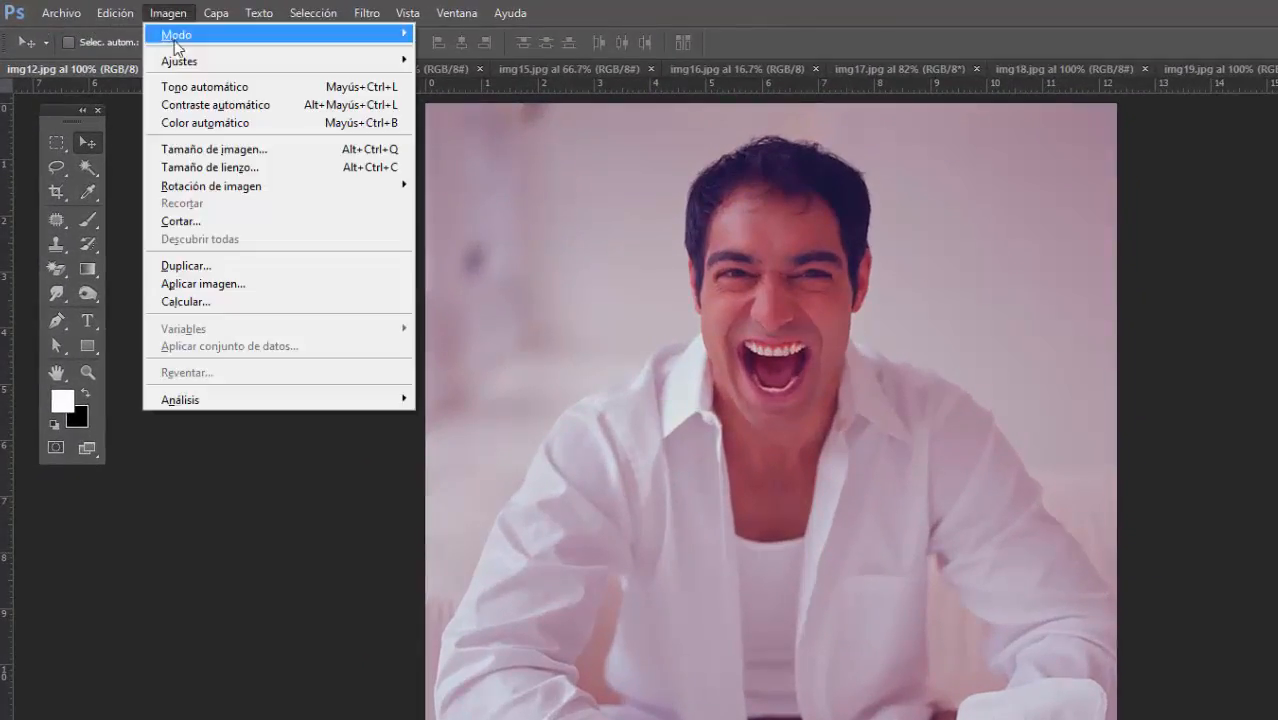
mouse_move(183, 66)
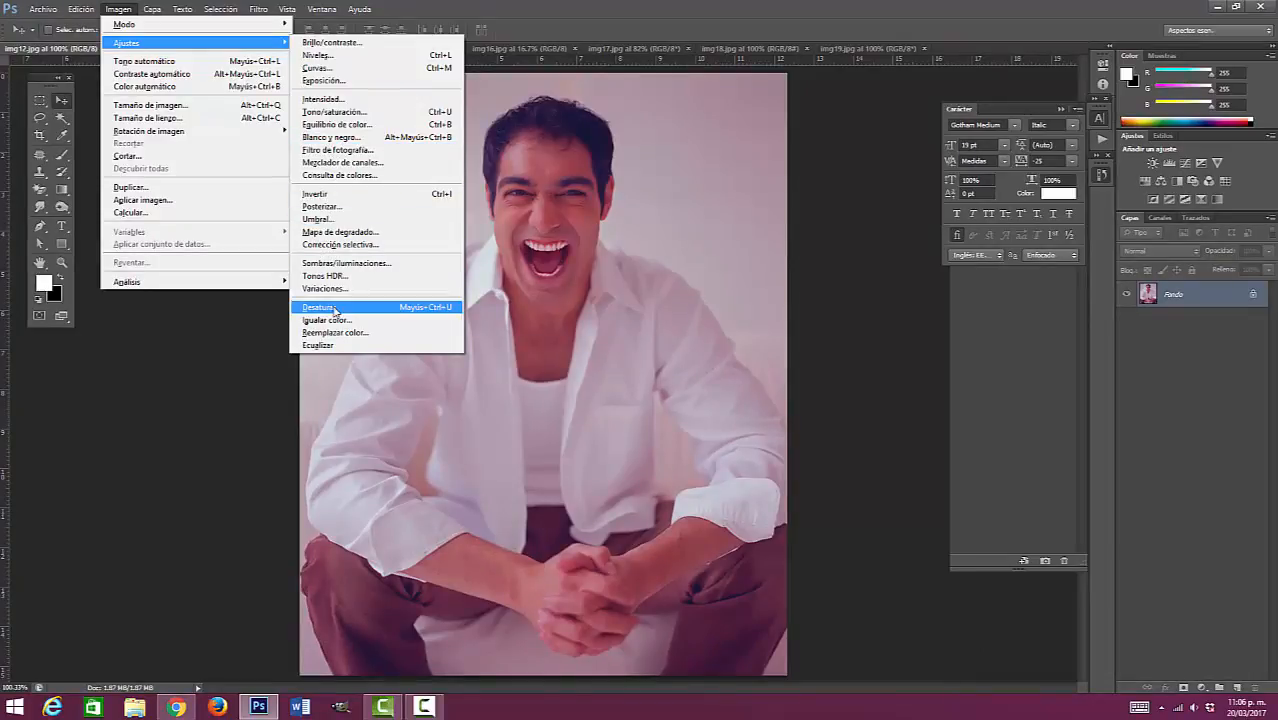
left_click(565, 304)
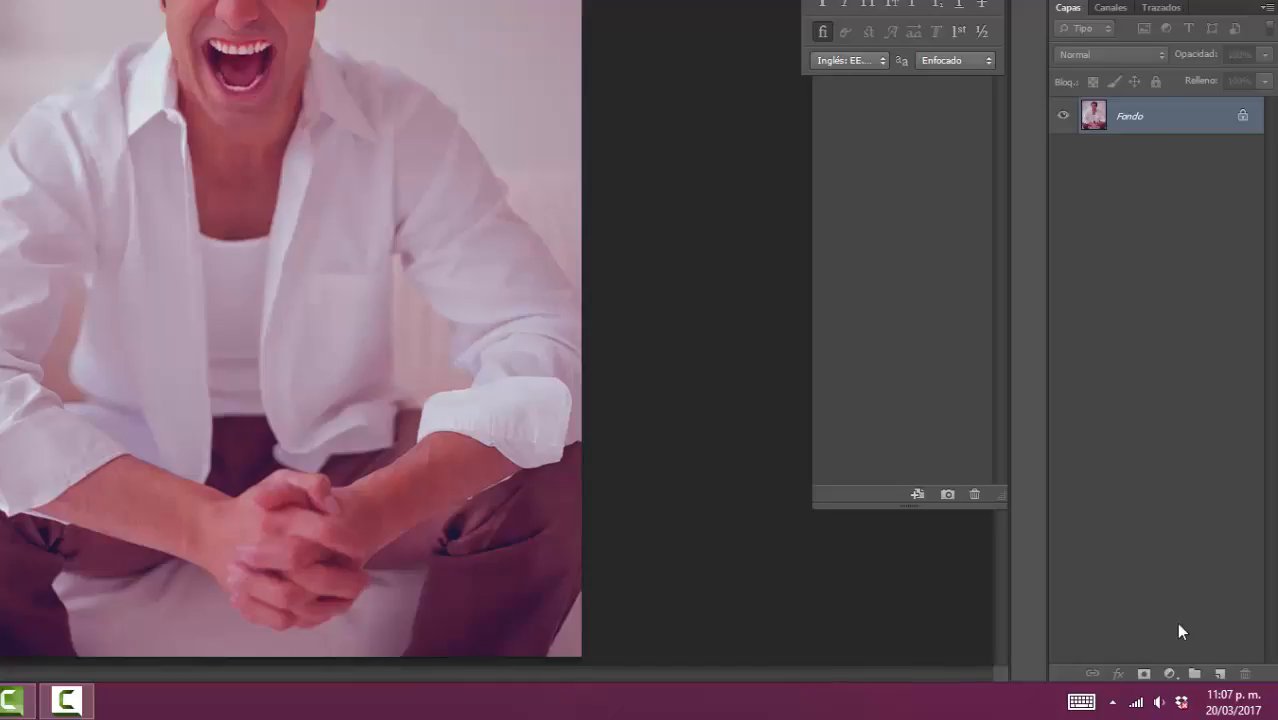
left_click(1169, 670)
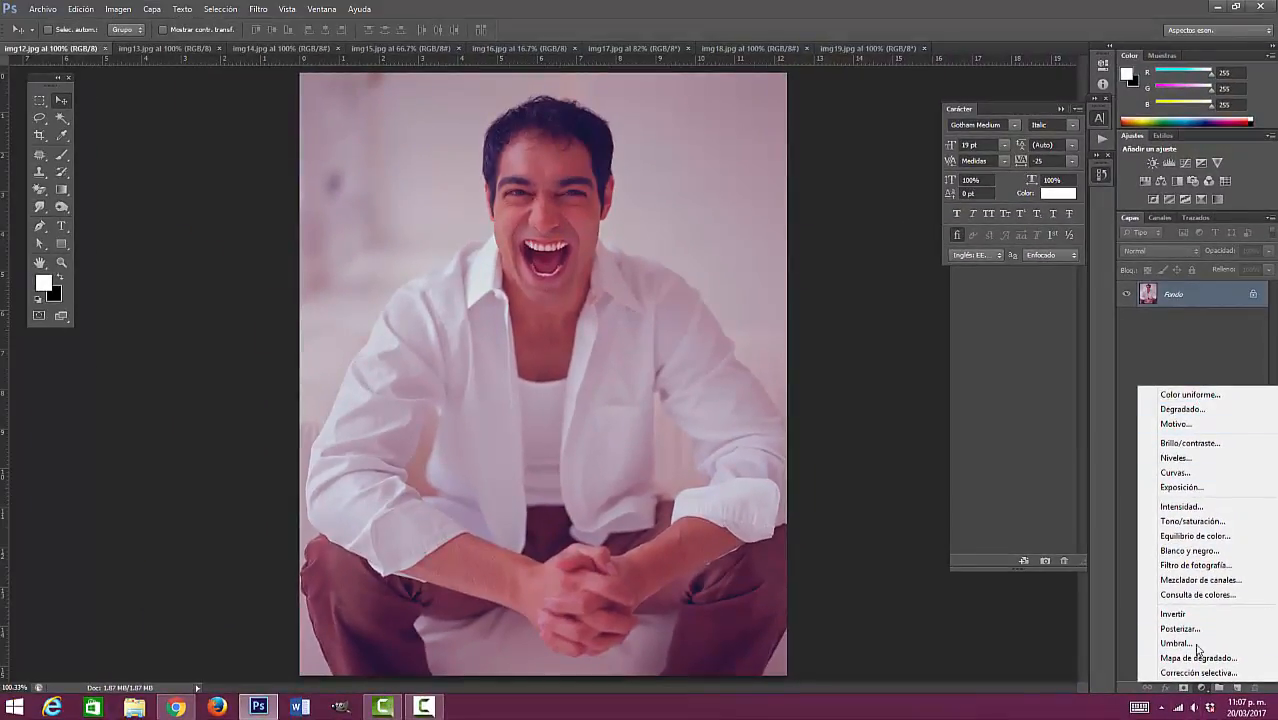
left_click(1213, 357)
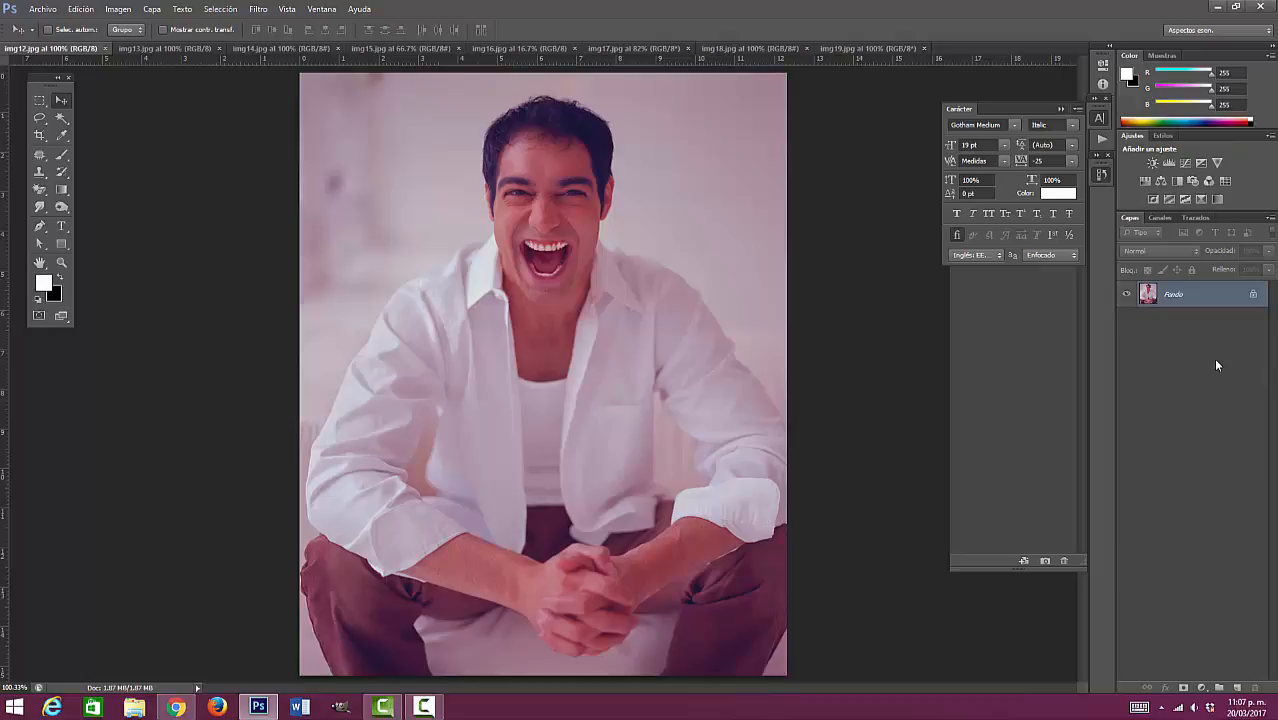
left_click(118, 9)
left_click(406, 128)
left_click(118, 9)
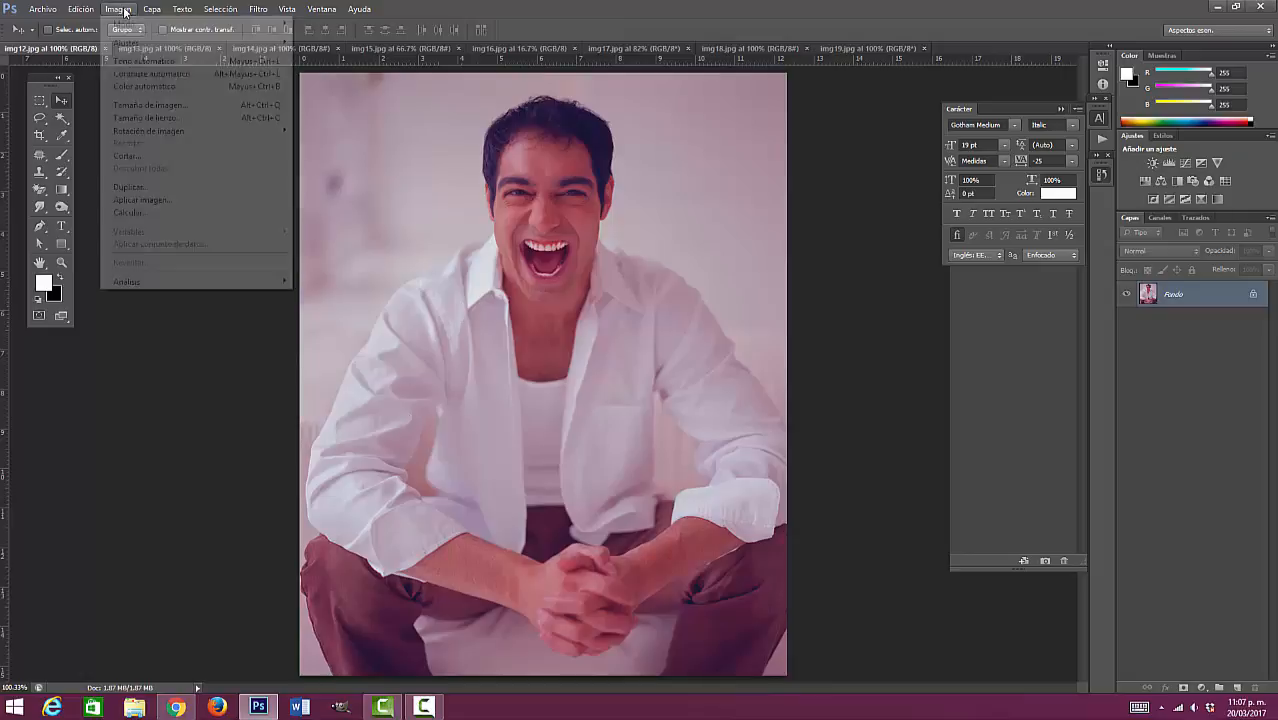
mouse_move(180, 47)
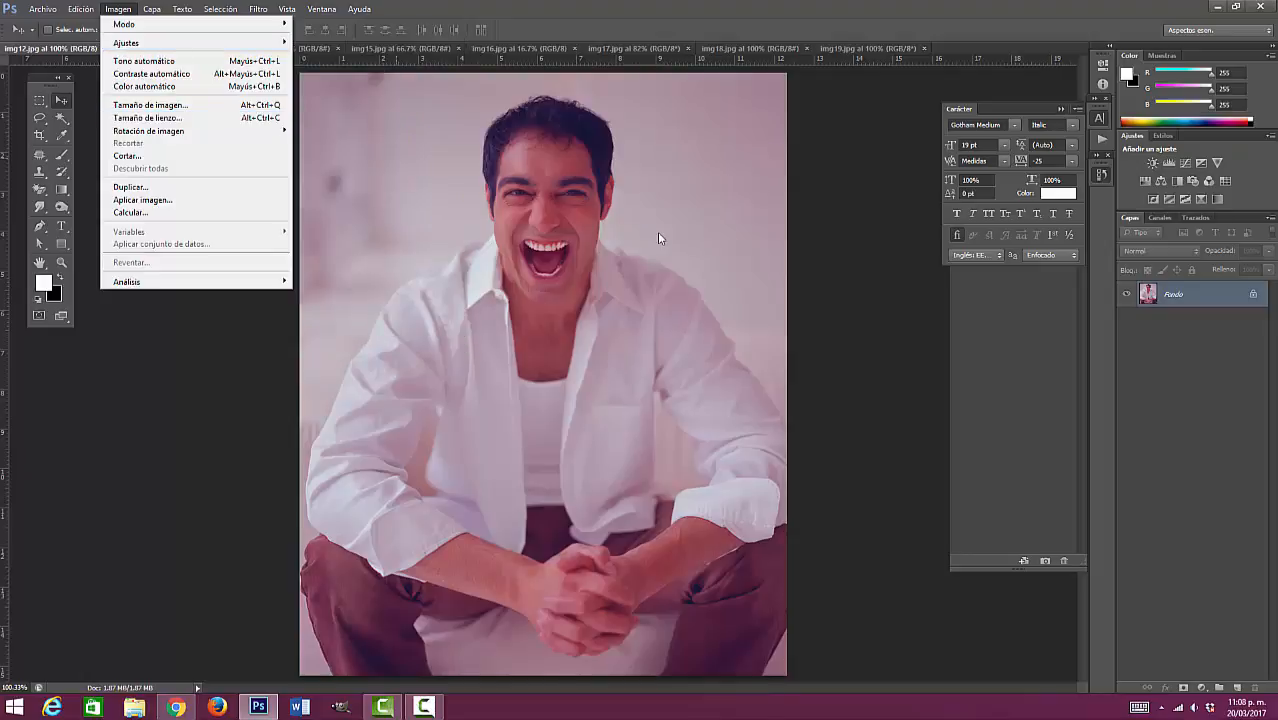
left_click(580, 235)
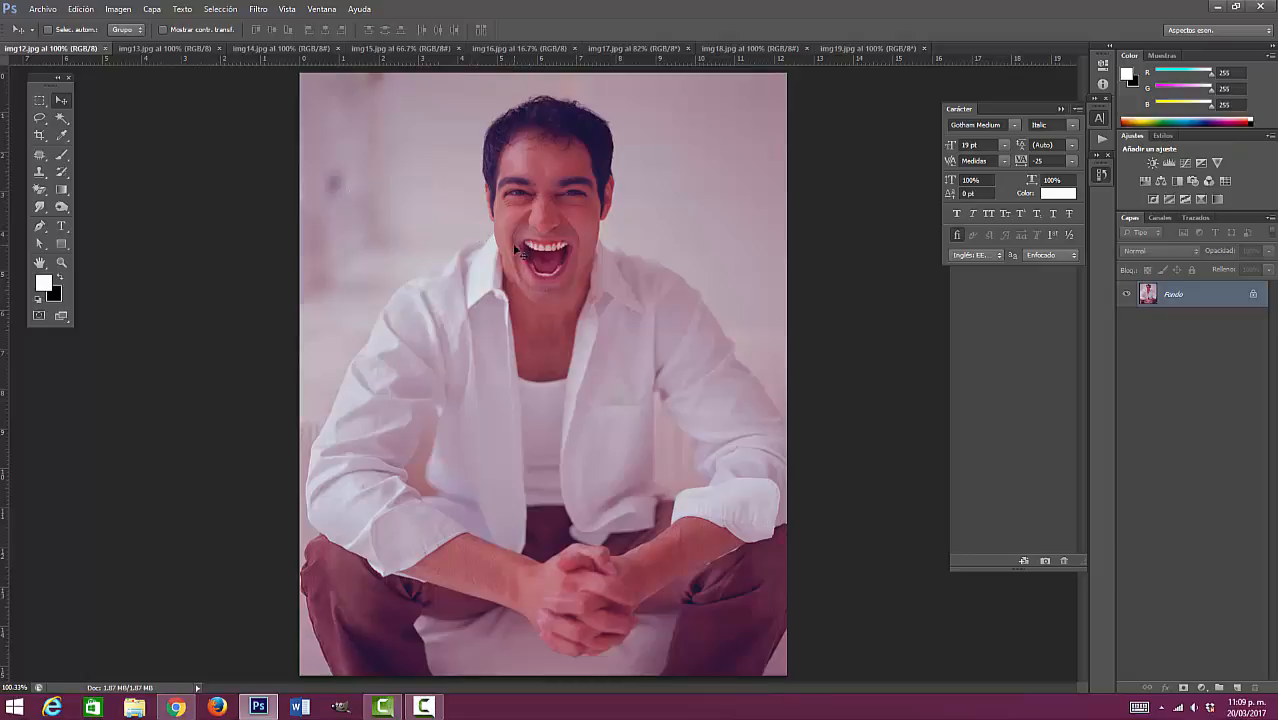
Open the Levels adjustment for img12.jpg and move its dialog beside the man's face
left_click(118, 9)
mouse_move(128, 44)
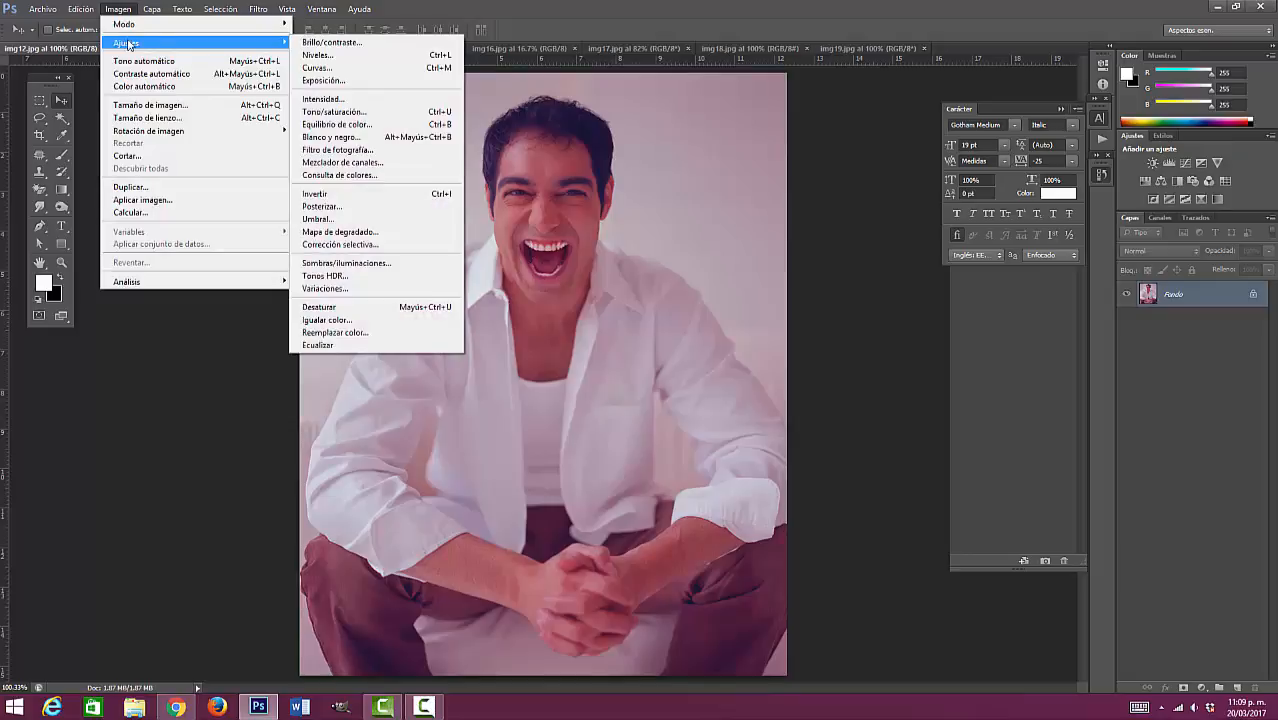
left_click(346, 58)
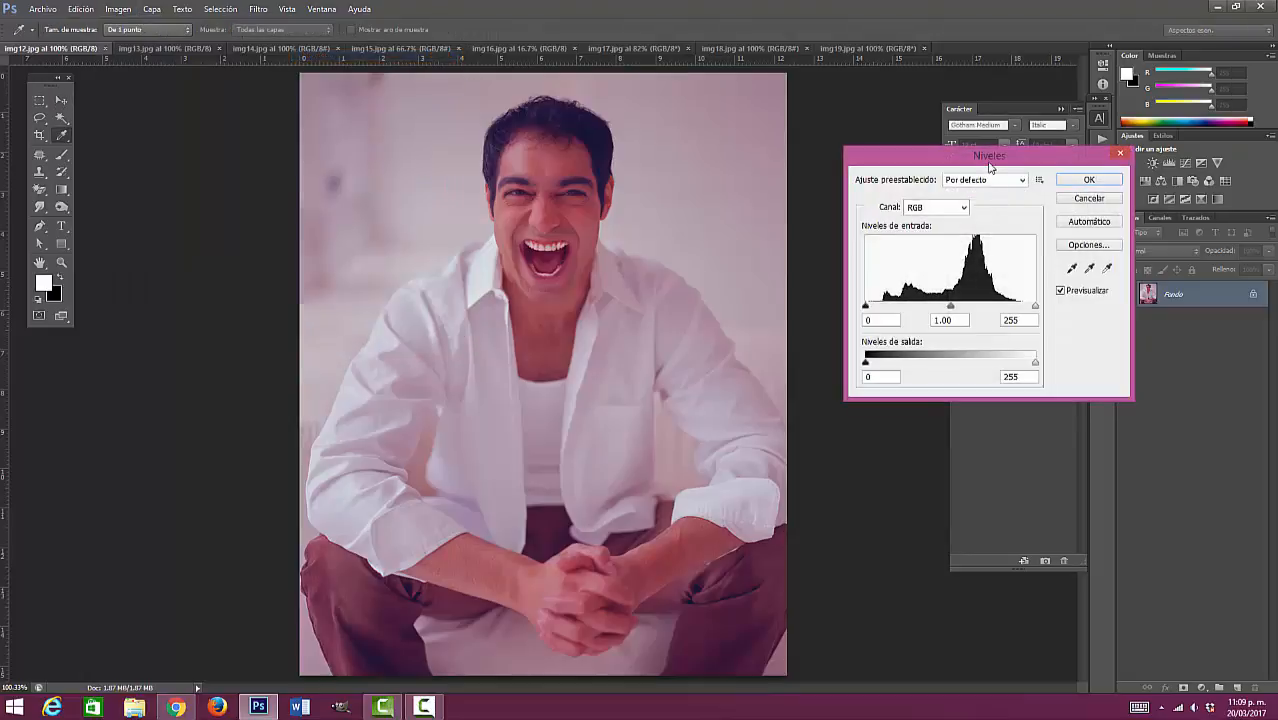
left_click_drag(985, 152, 820, 109)
left_click_drag(813, 153, 821, 157)
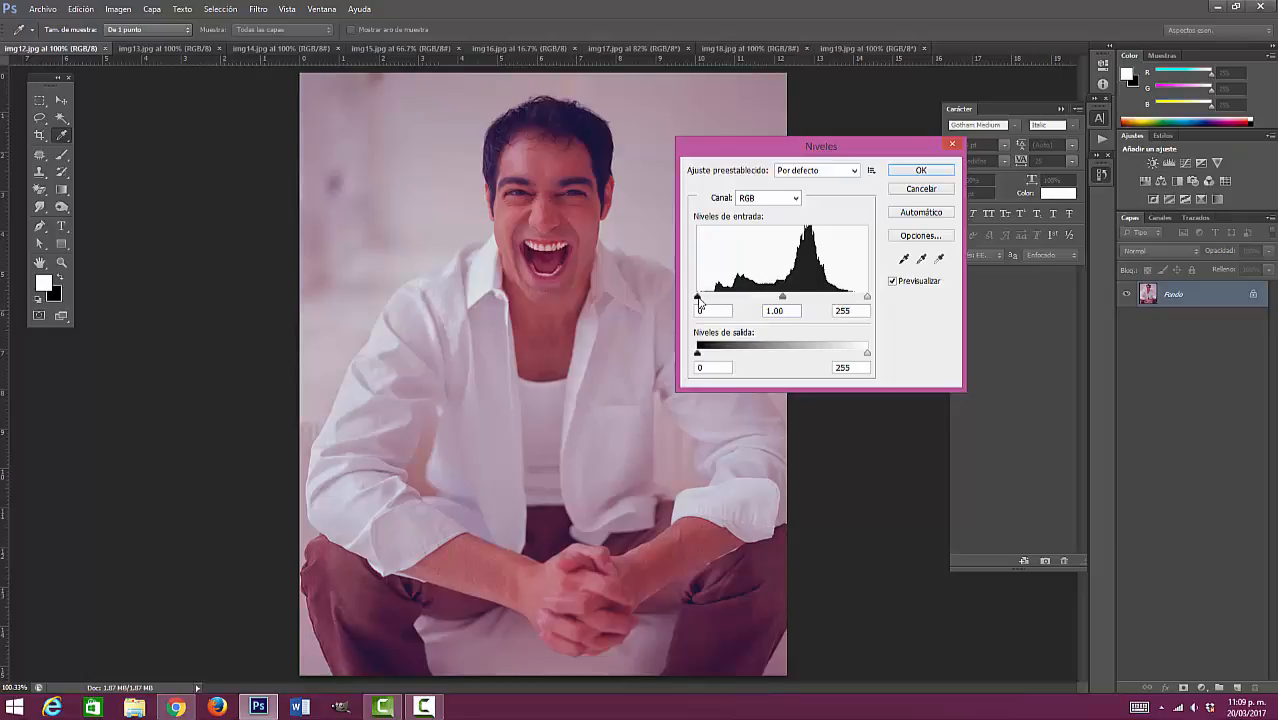
mouse_move(697, 298)
left_mouse_down()
mouse_move(735, 302)
mouse_move(697, 300)
left_mouse_up()
double_click(713, 310)
mouse_move(782, 298)
left_mouse_down()
mouse_move(818, 300)
mouse_move(783, 302)
left_mouse_up()
mouse_move(868, 298)
left_mouse_down()
mouse_move(814, 300)
mouse_move(881, 300)
mouse_move(872, 308)
left_mouse_up()
mouse_move(697, 297)
left_mouse_down()
mouse_move(707, 294)
mouse_move(697, 297)
left_mouse_up()
left_click(852, 310)
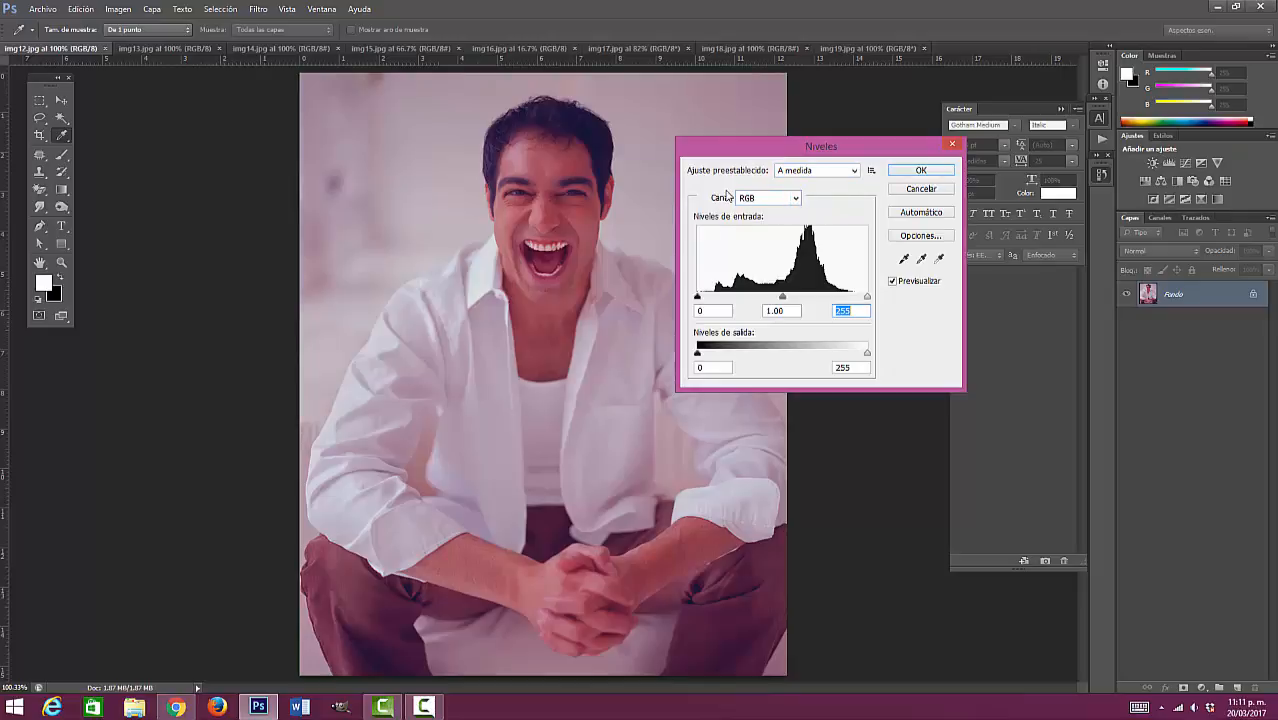
Set the red channel's input levels to 23 for shadows and 224 for highlights
left_click(796, 200)
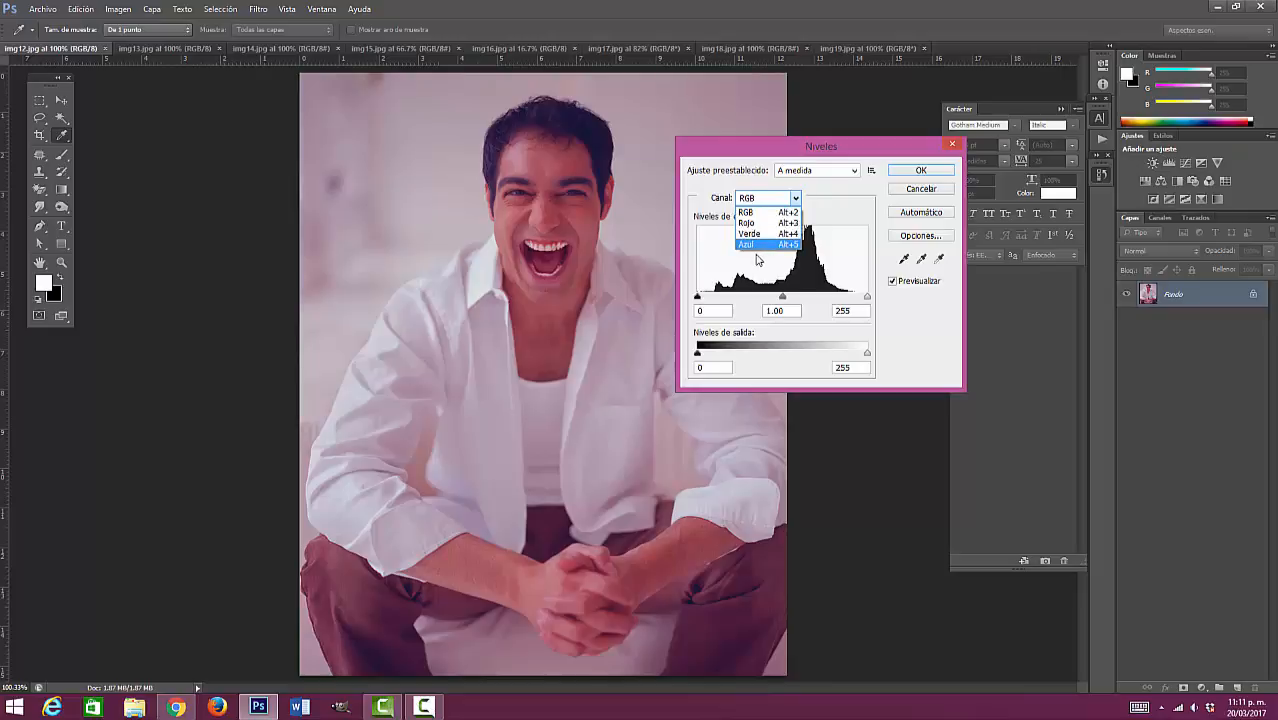
left_click(758, 224)
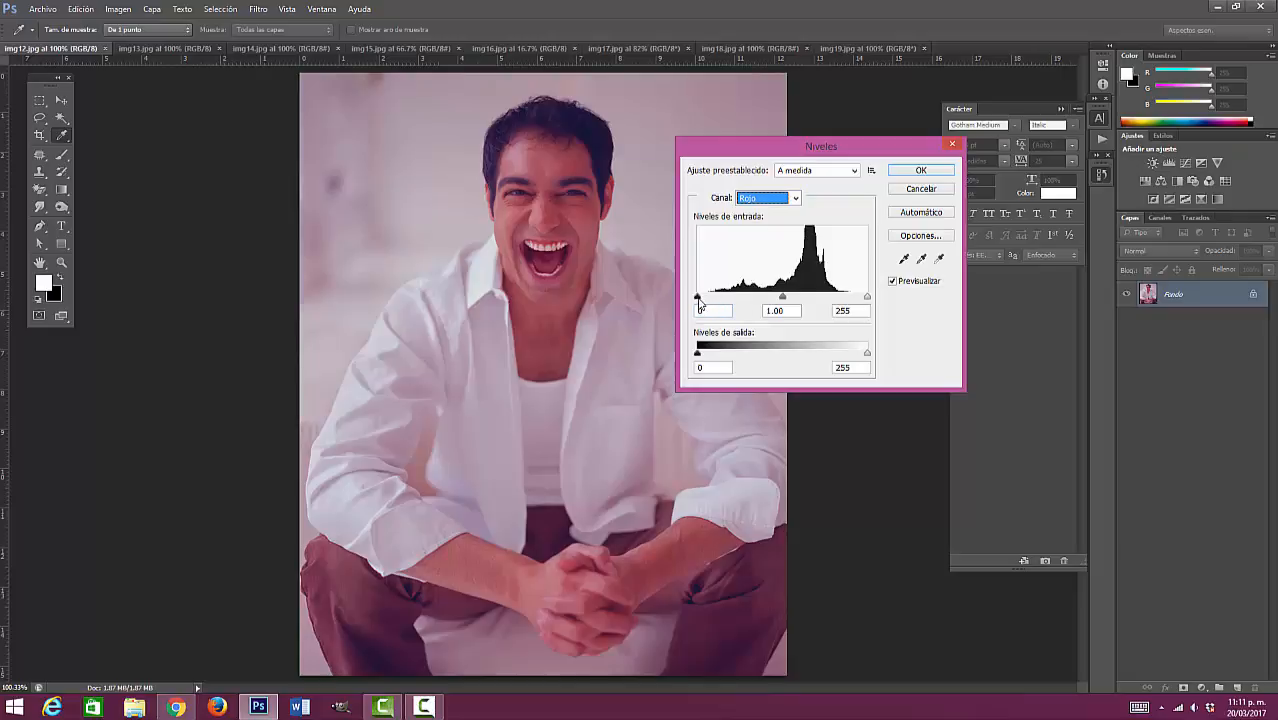
left_click_drag(701, 303, 713, 304)
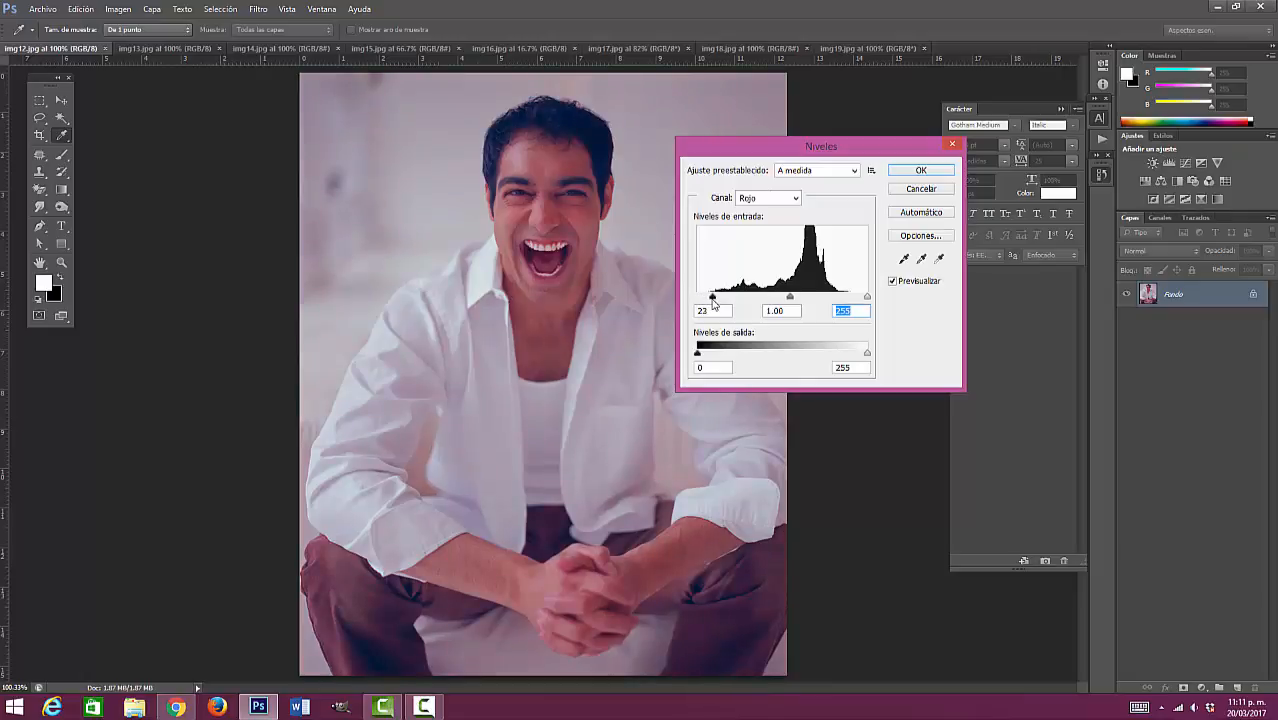
left_click_drag(867, 297, 846, 300)
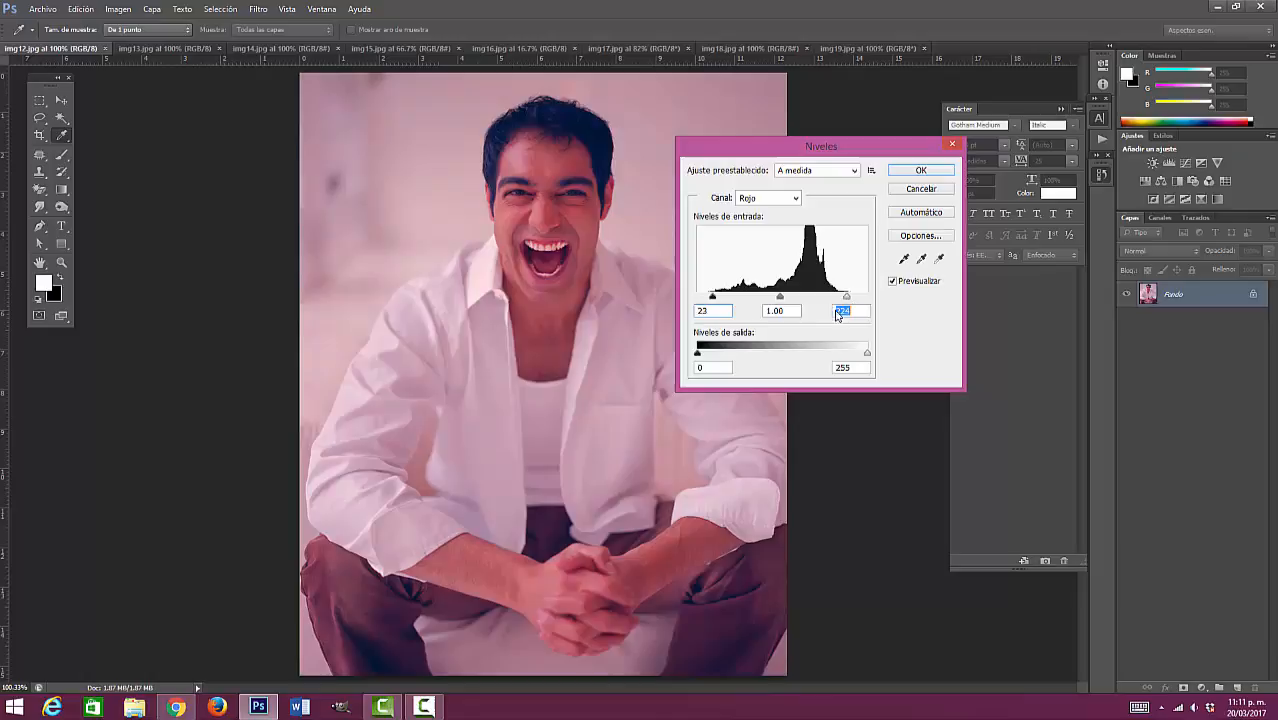
Set the green channel's input levels to 21 for shadows and 229 for highlights
left_click(768, 198)
left_click(758, 233)
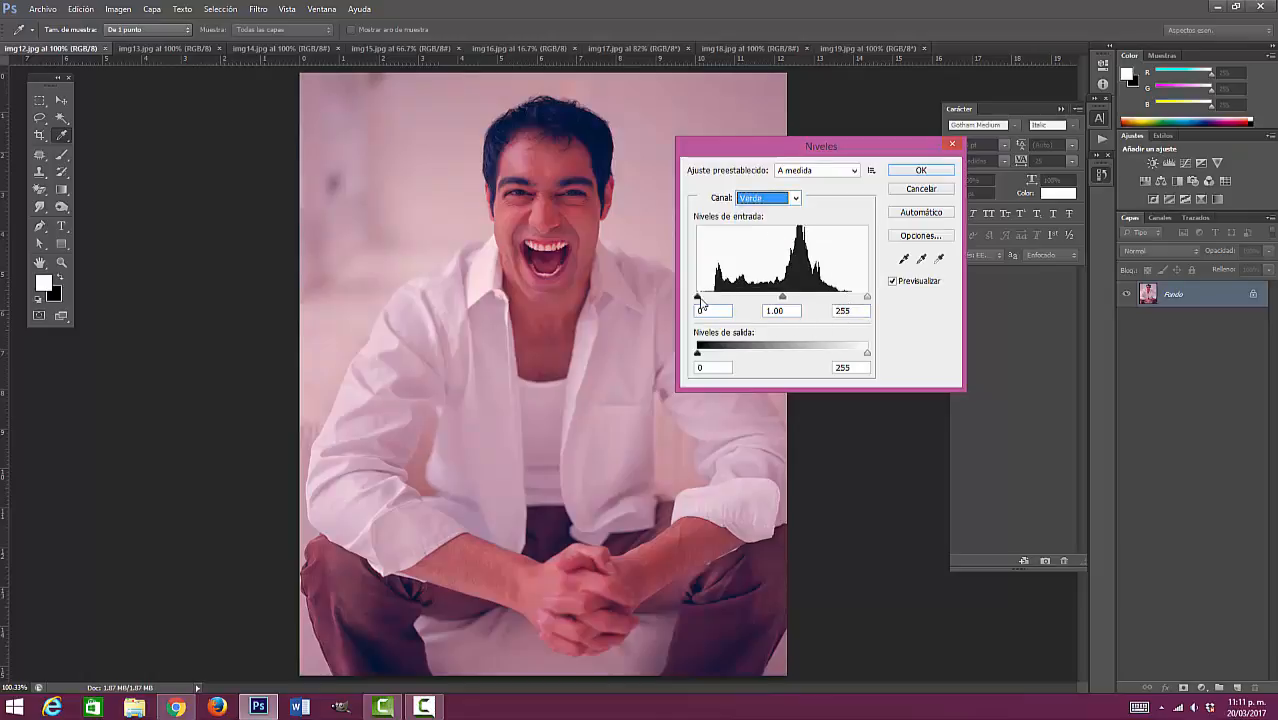
left_click_drag(700, 302, 711, 297)
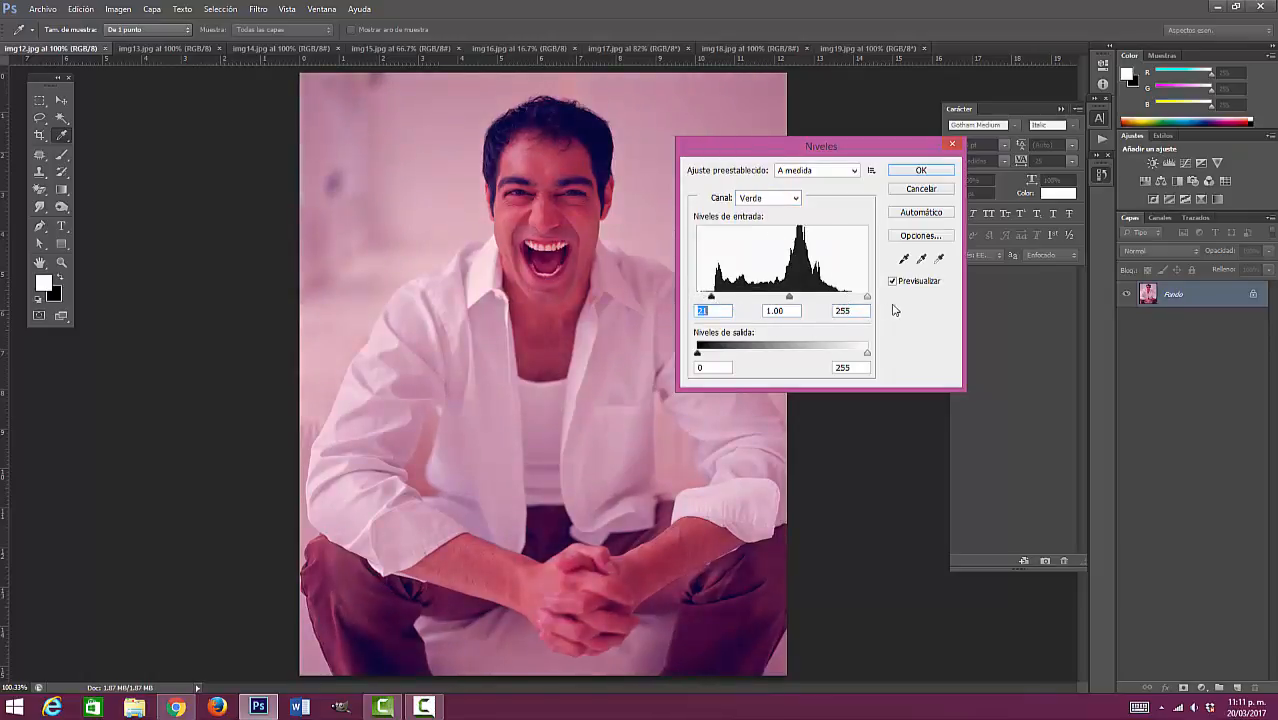
left_click_drag(869, 303, 853, 303)
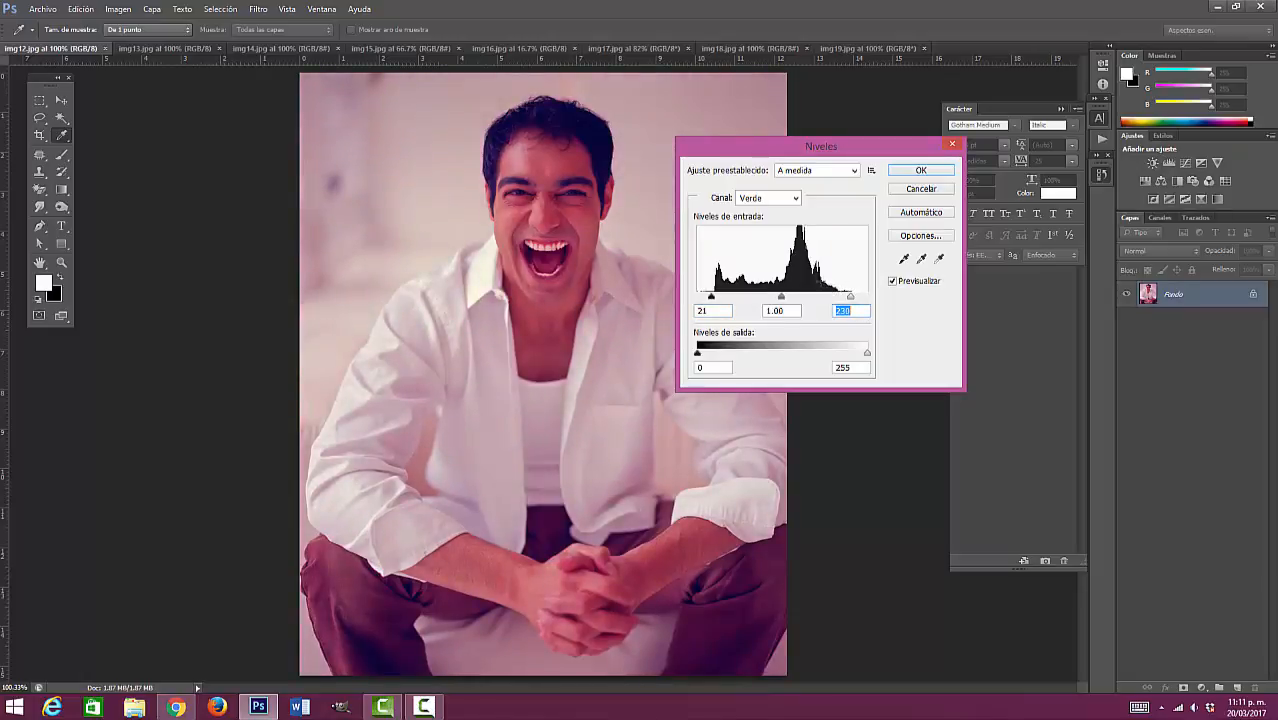
left_click_drag(853, 302, 849, 302)
Set the blue channel's input levels to 48 for shadows and 227 for highlights
left_click(797, 203)
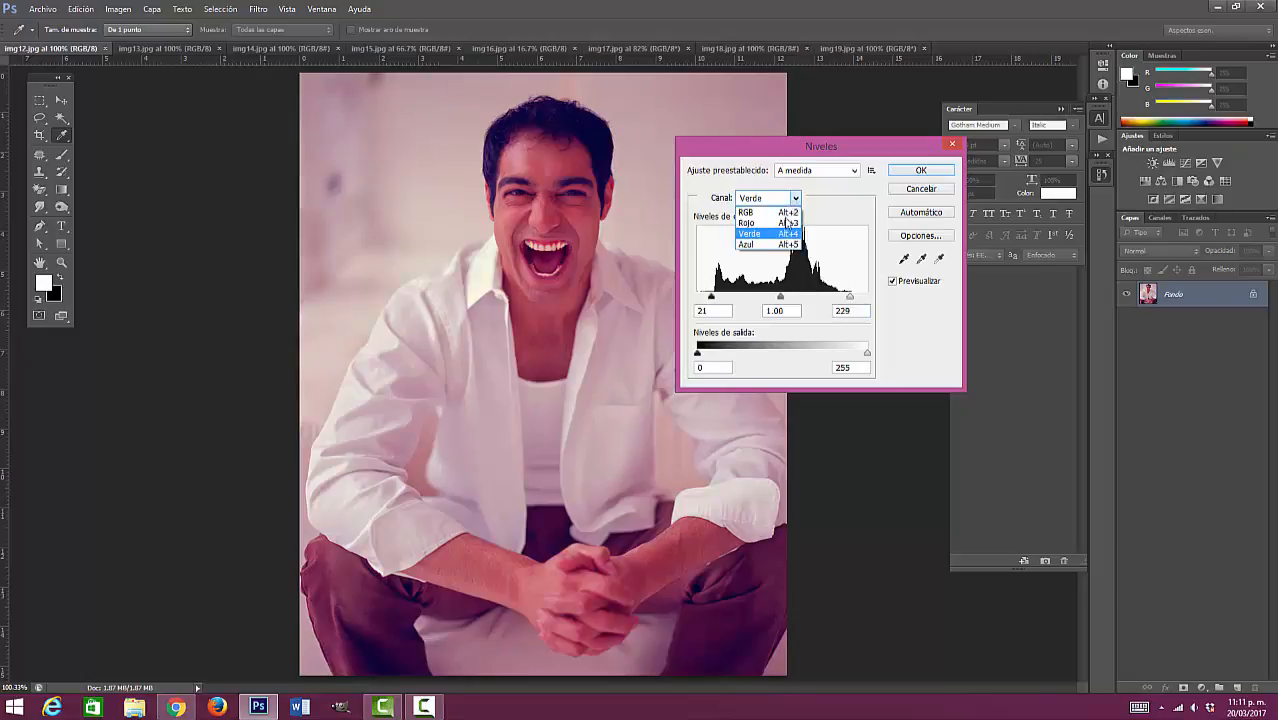
left_click(776, 247)
left_click_drag(698, 300, 730, 298)
left_click_drag(867, 298, 849, 302)
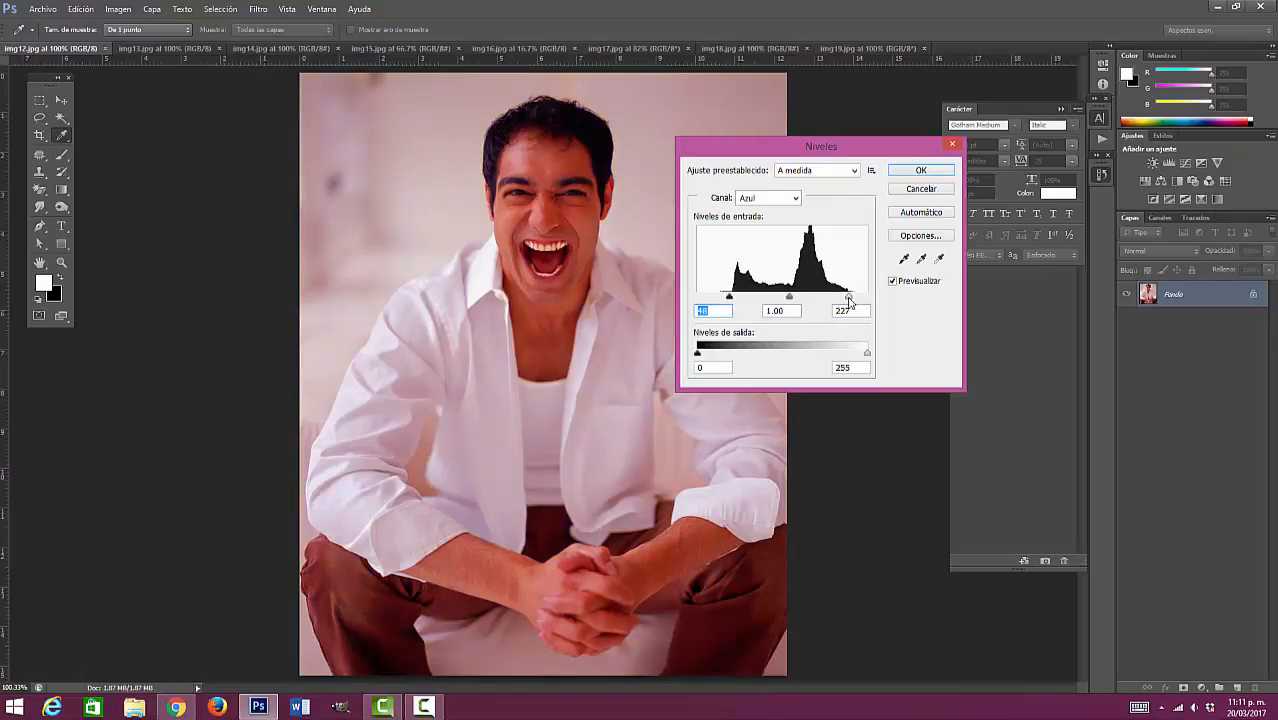
left_click(849, 300)
Move the Levels dialog clear of the man and compare the photo with and without the preview
left_click_drag(849, 154, 879, 129)
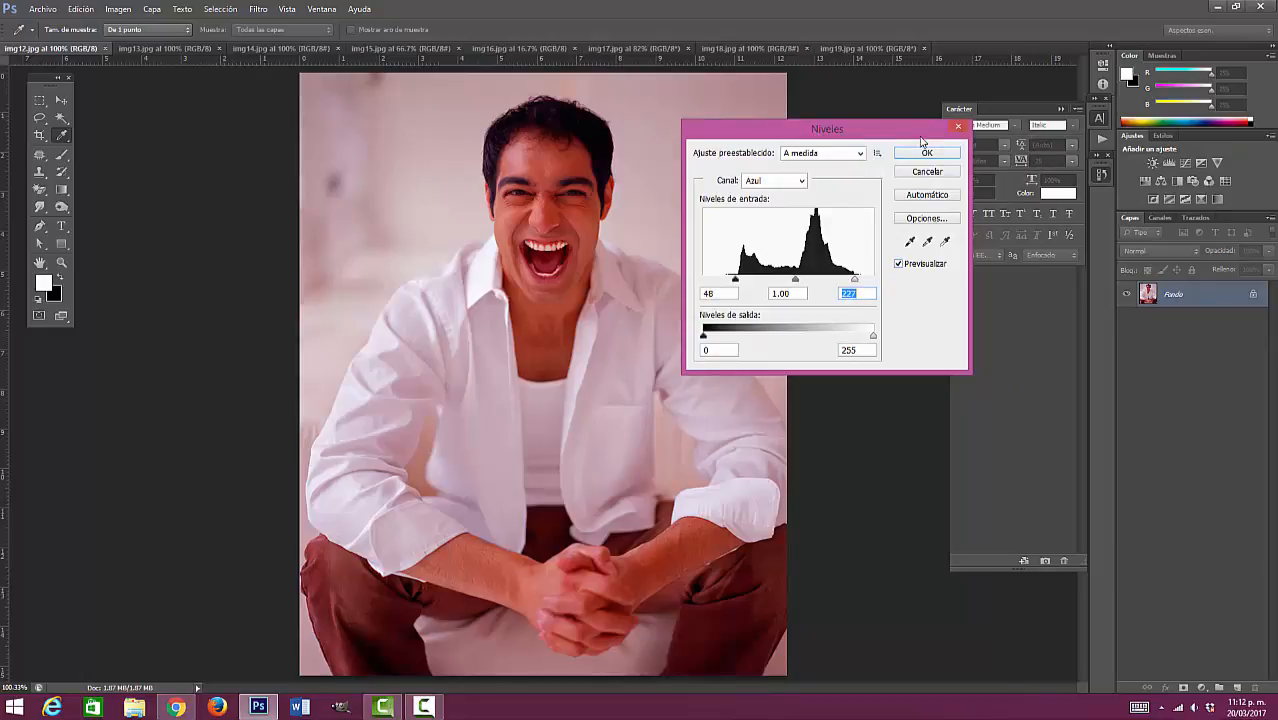
left_click_drag(920, 137, 975, 136)
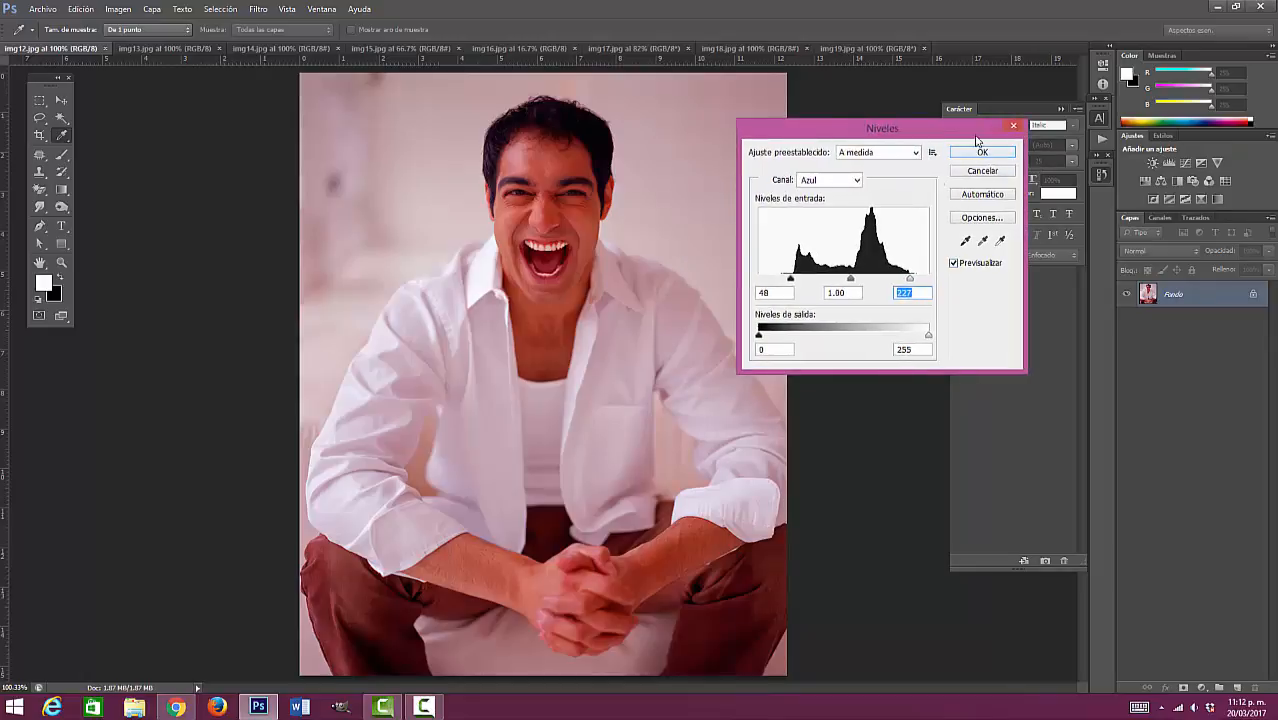
left_click(955, 264)
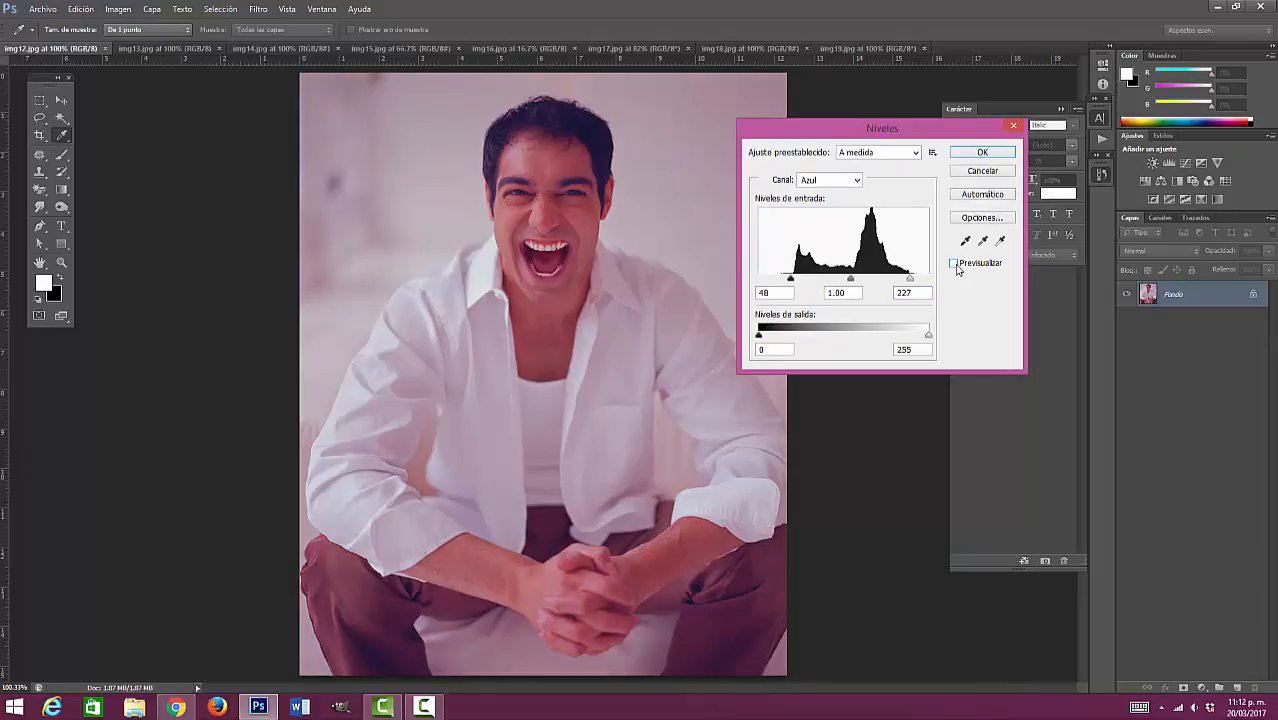
left_click(955, 264)
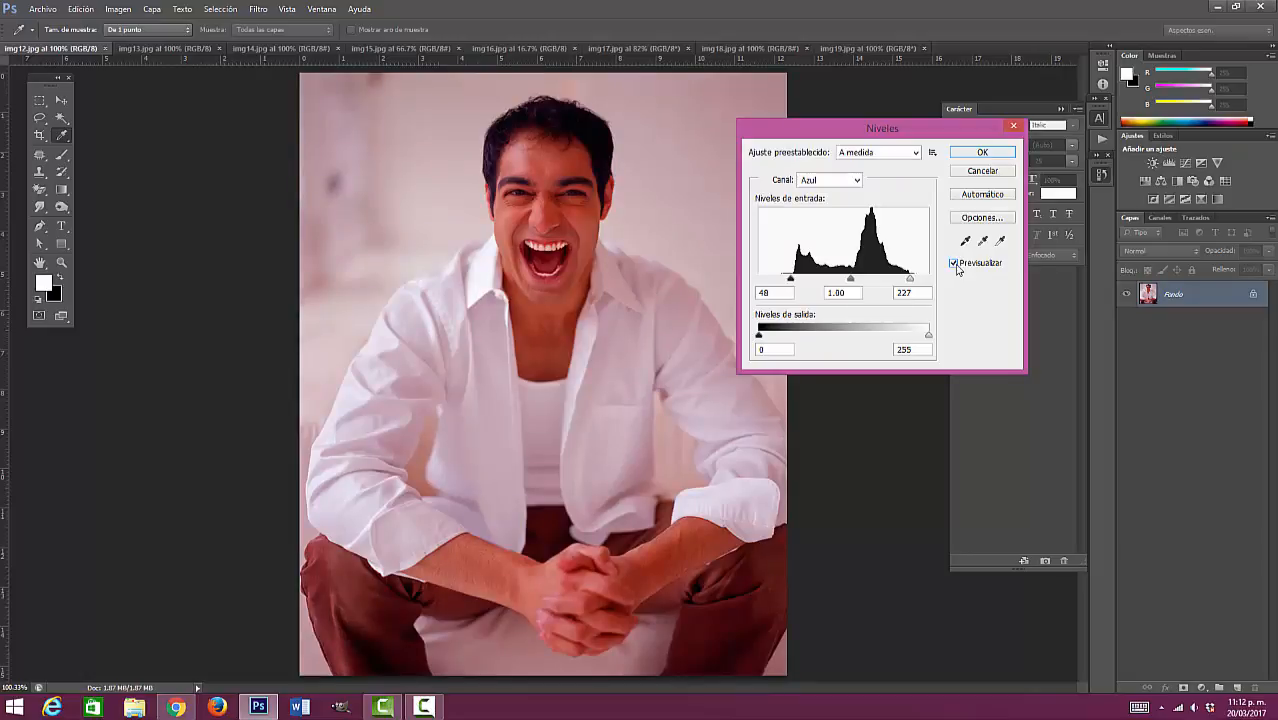
left_click(955, 264)
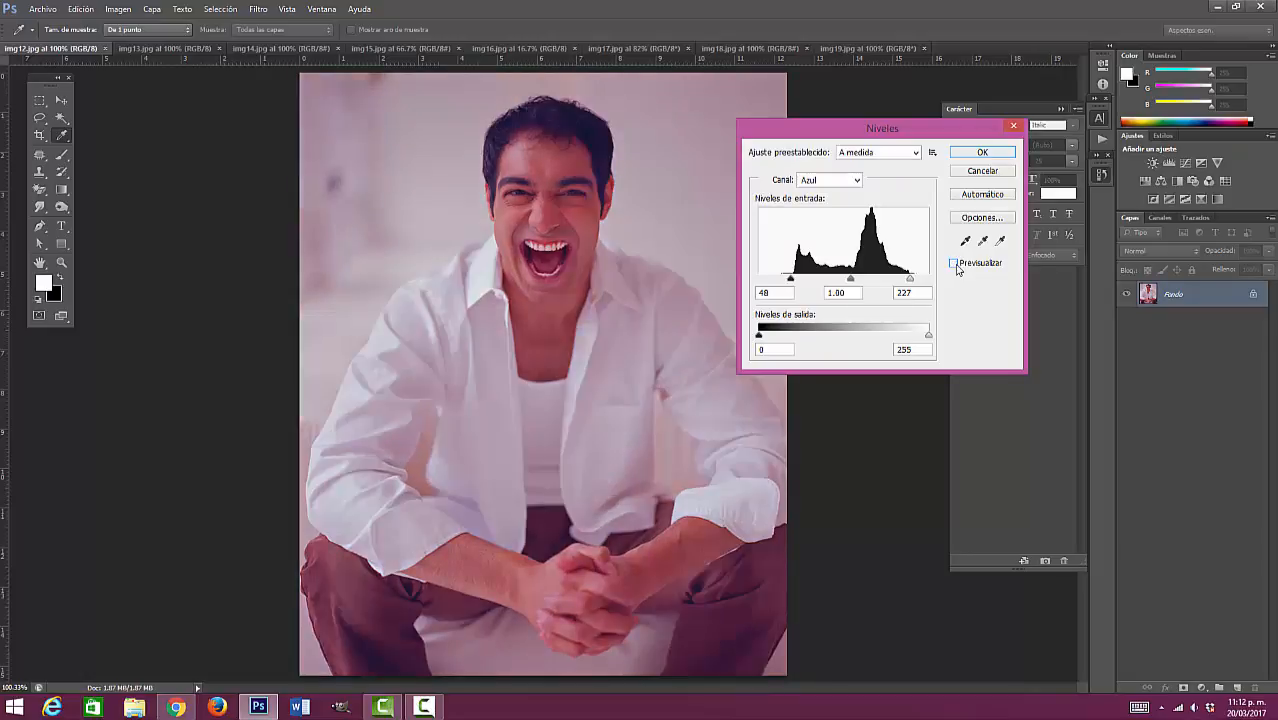
left_click(955, 264)
Set the RGB composite's midtone input level to 1.18, compare it with the original, and apply the Levels adjustment
left_click(857, 181)
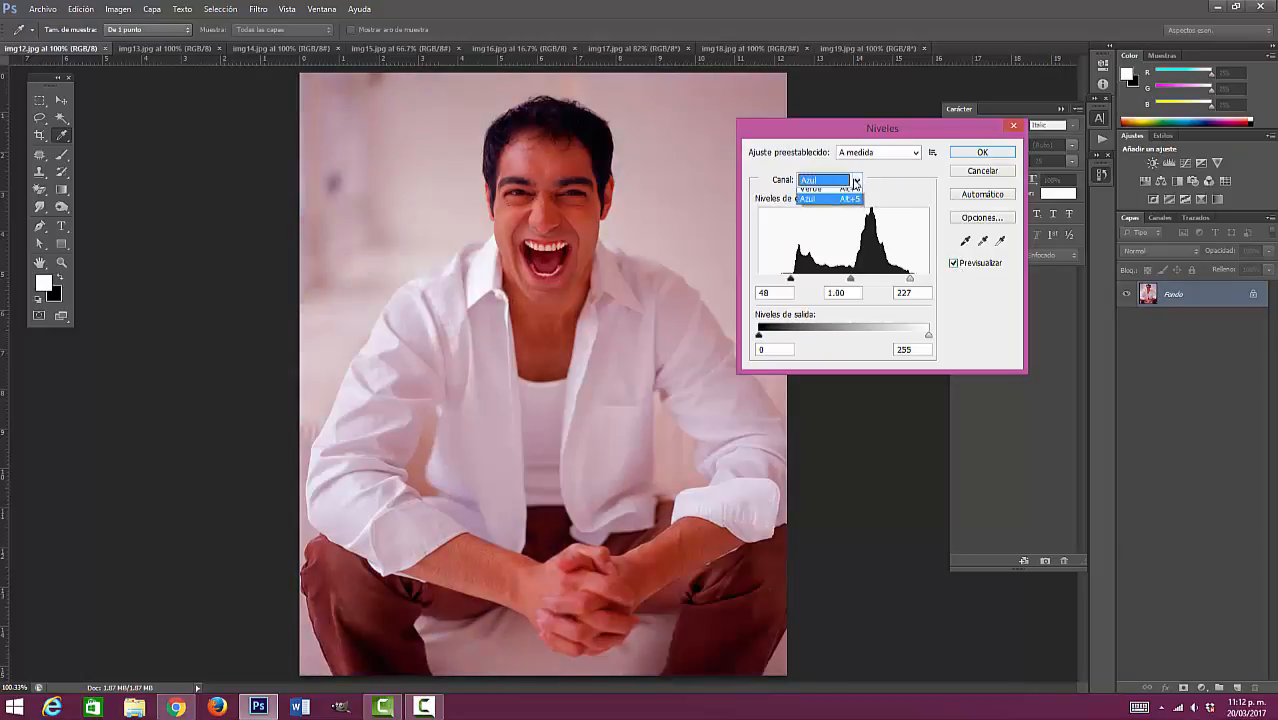
left_click(838, 194)
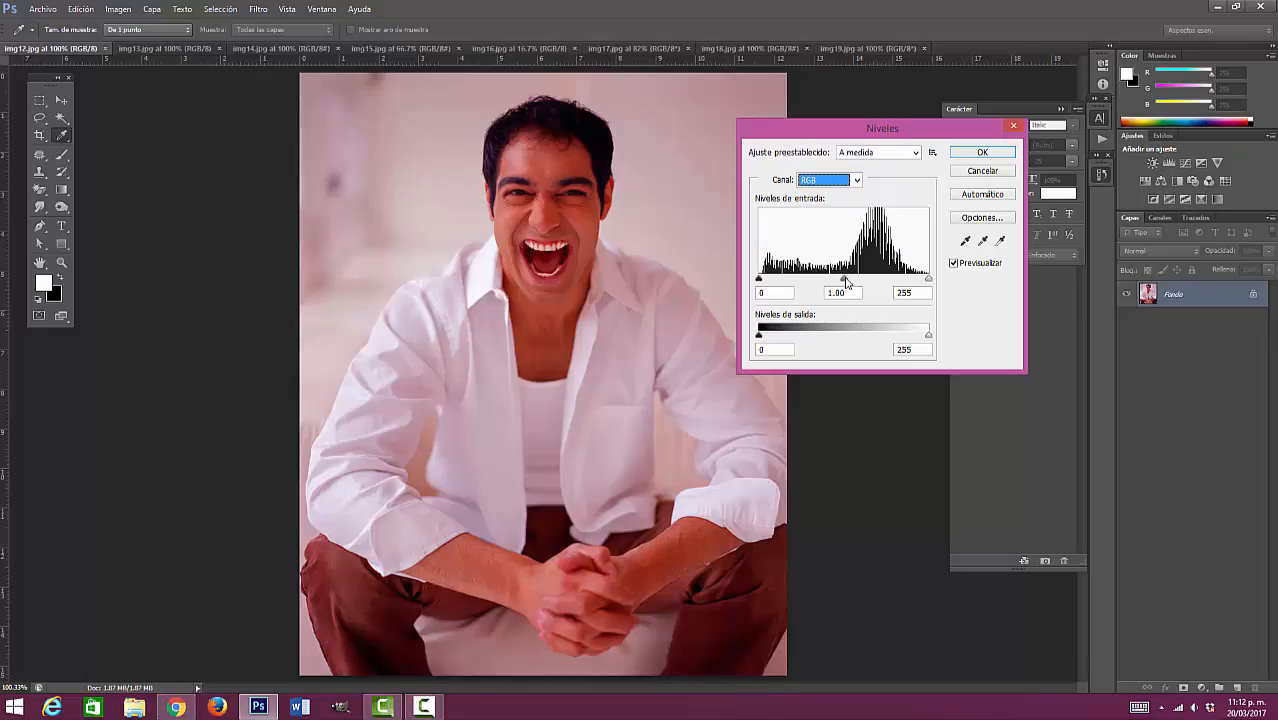
left_click_drag(847, 283, 839, 291)
left_click(955, 263)
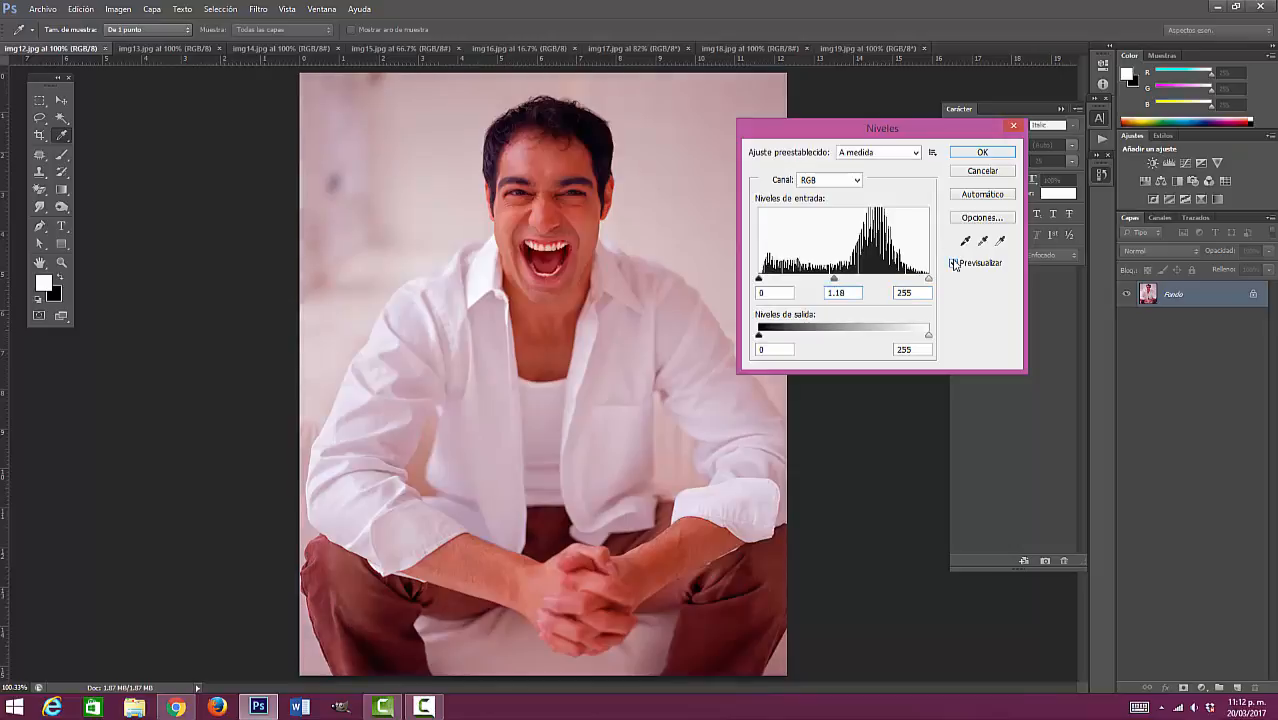
left_click(955, 263)
left_click(955, 263)
left_click(955, 263)
left_click(955, 263)
left_click(955, 263)
left_click(1009, 157)
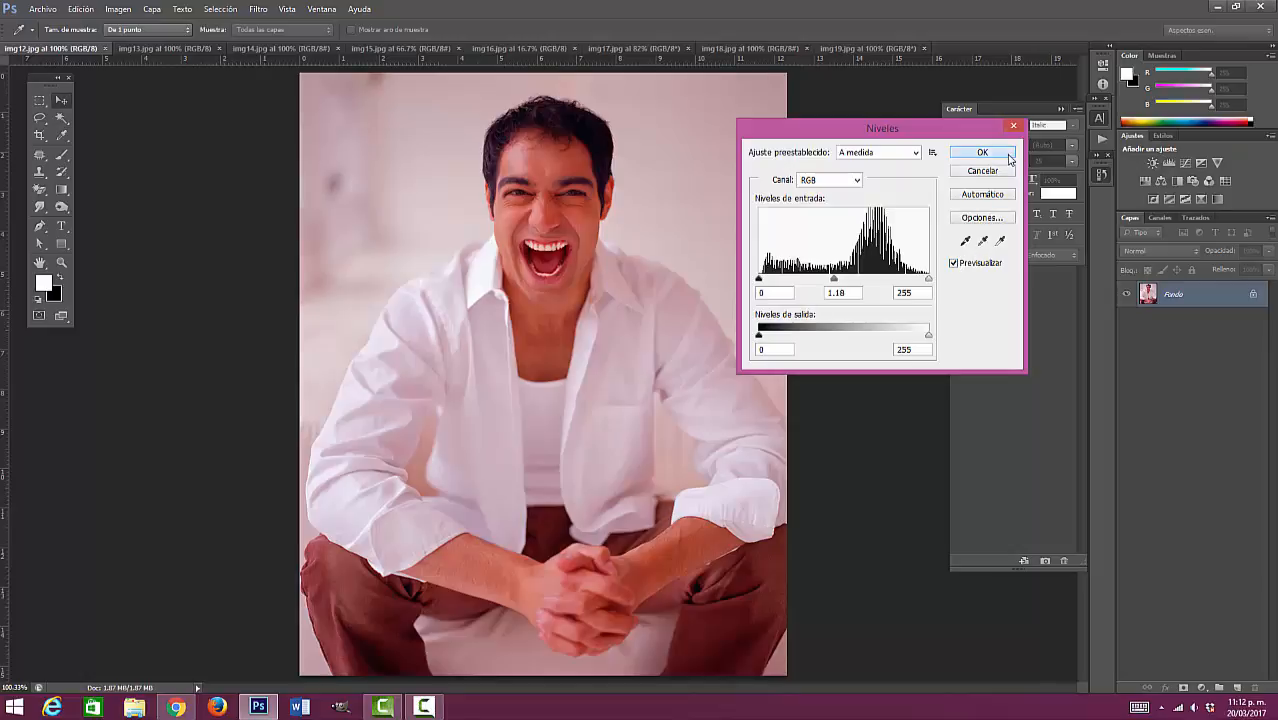
Open Levels for the forest portrait img16.jpg and move the dialog clear of the woman
left_click(172, 48)
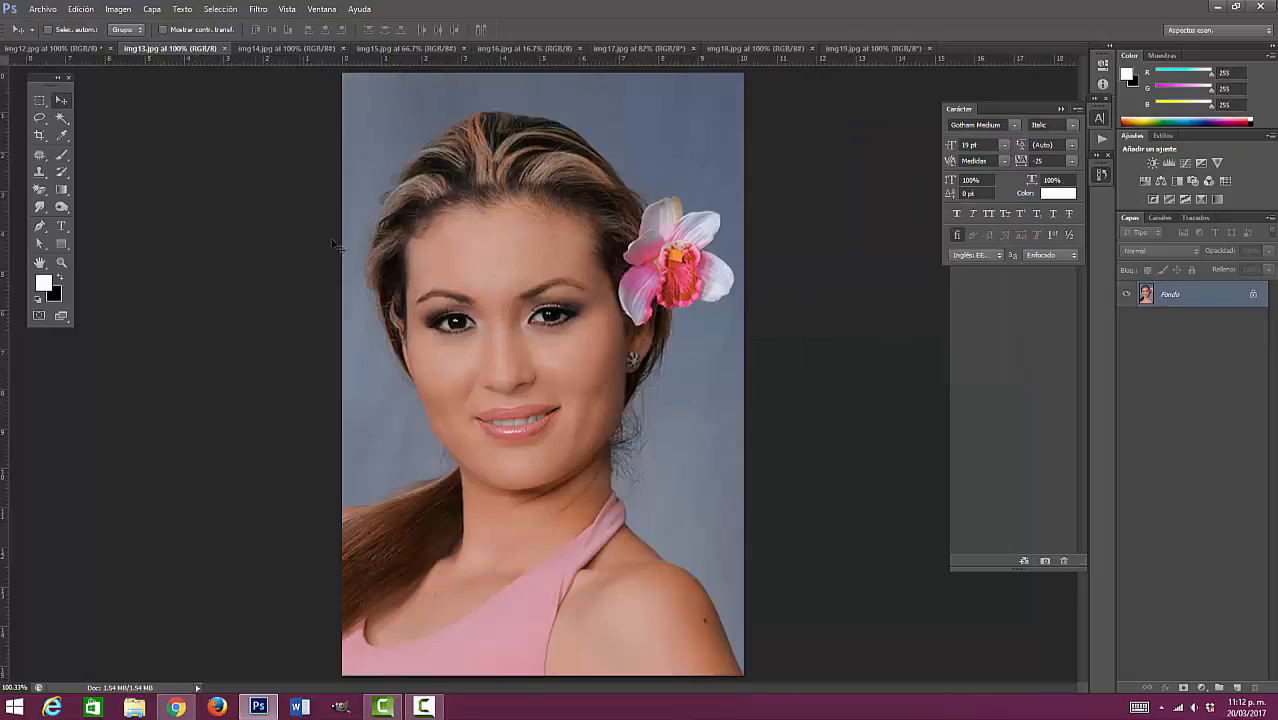
left_click(264, 50)
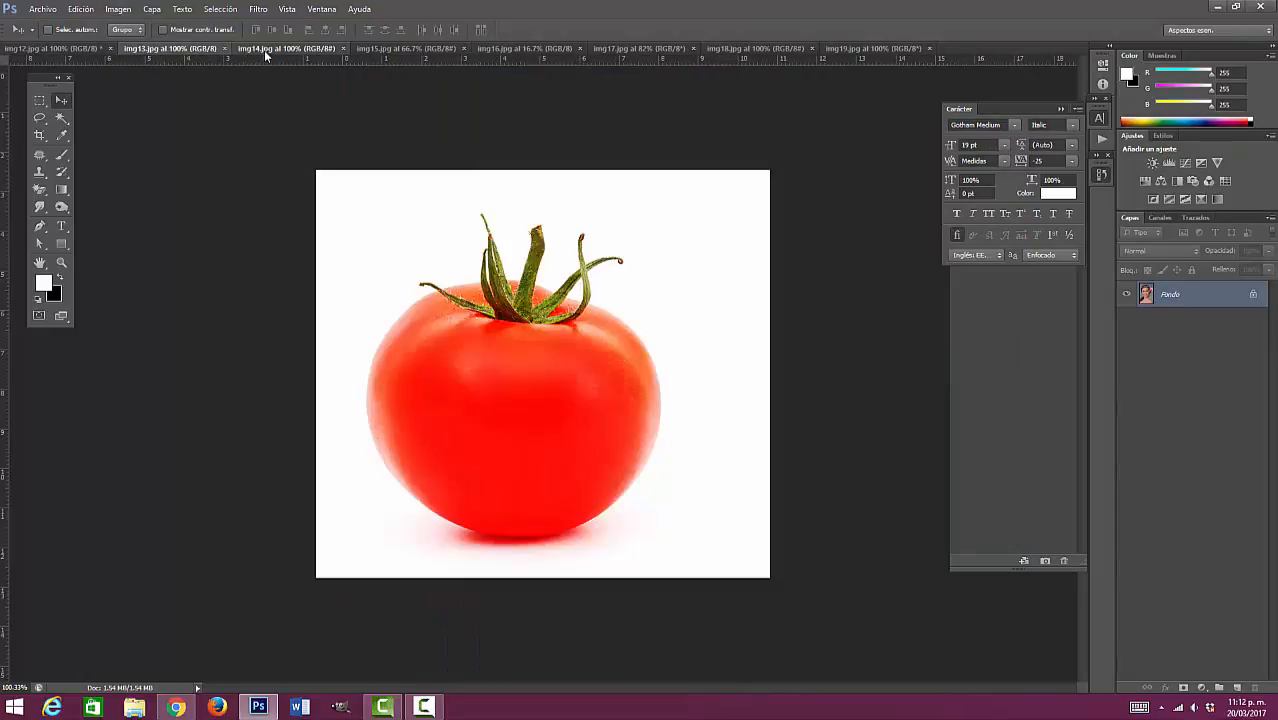
left_click(437, 52)
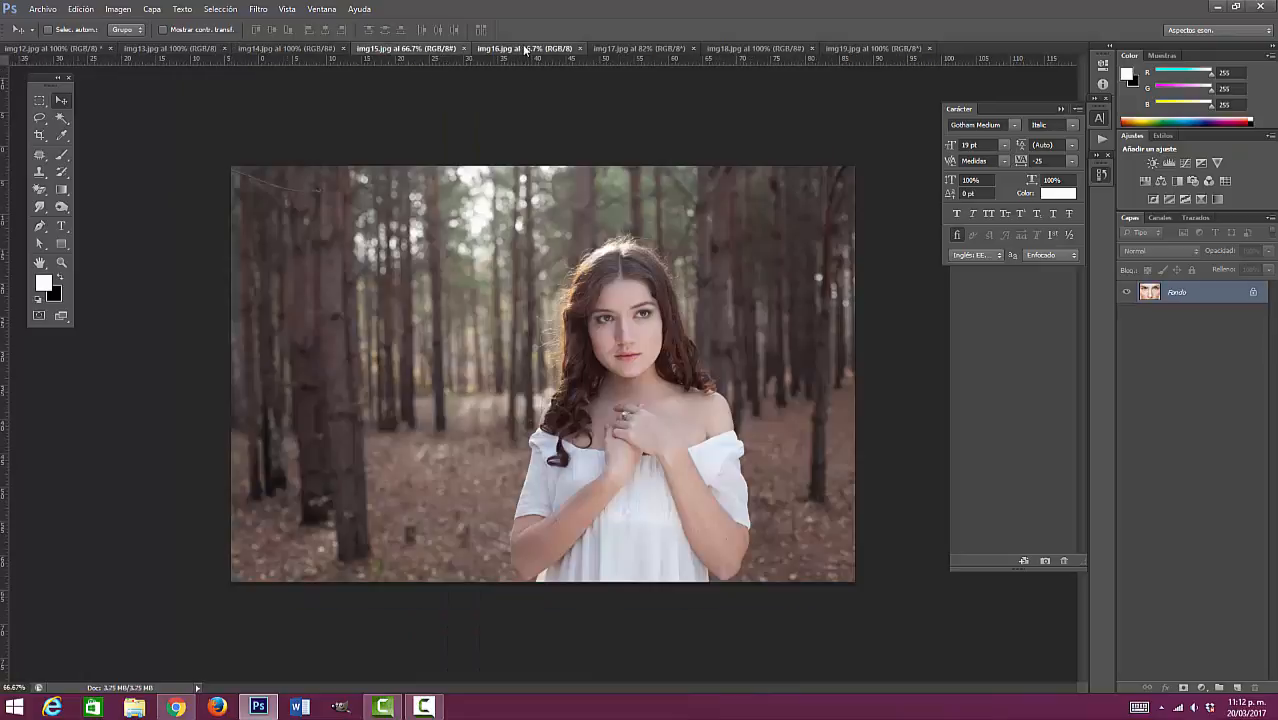
left_click(524, 49)
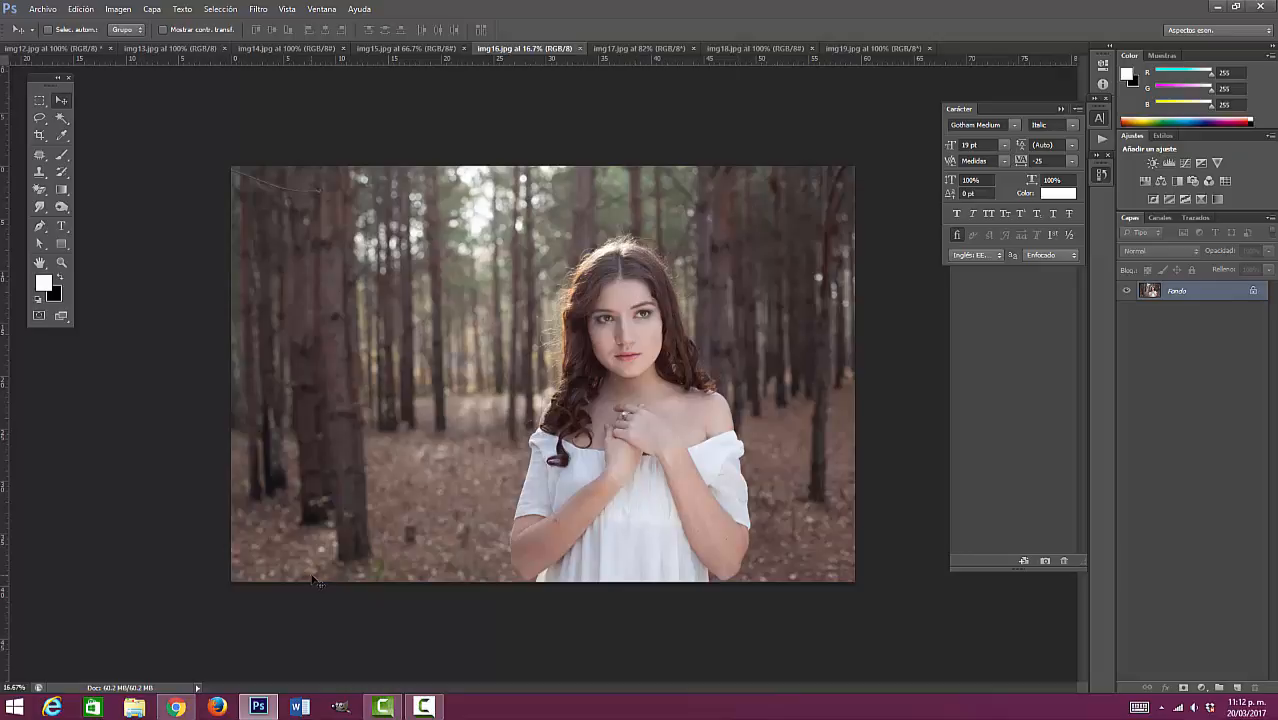
left_click(118, 9)
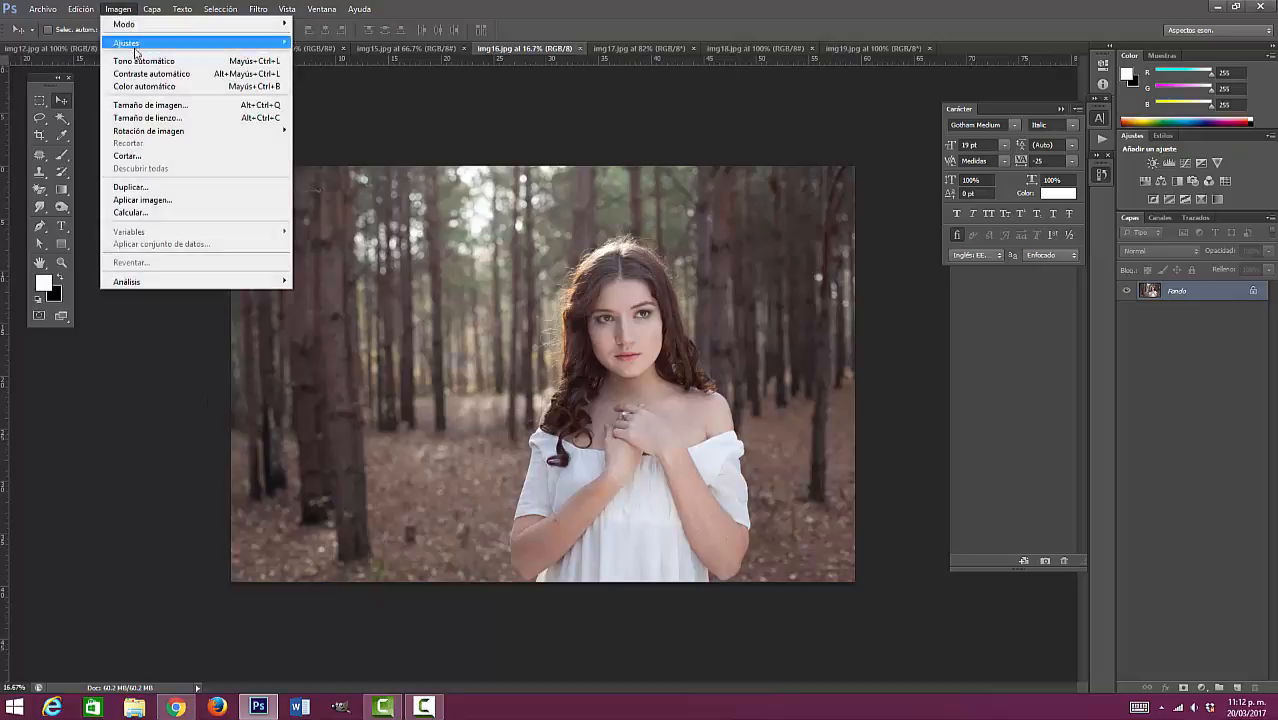
mouse_move(143, 47)
left_click(355, 56)
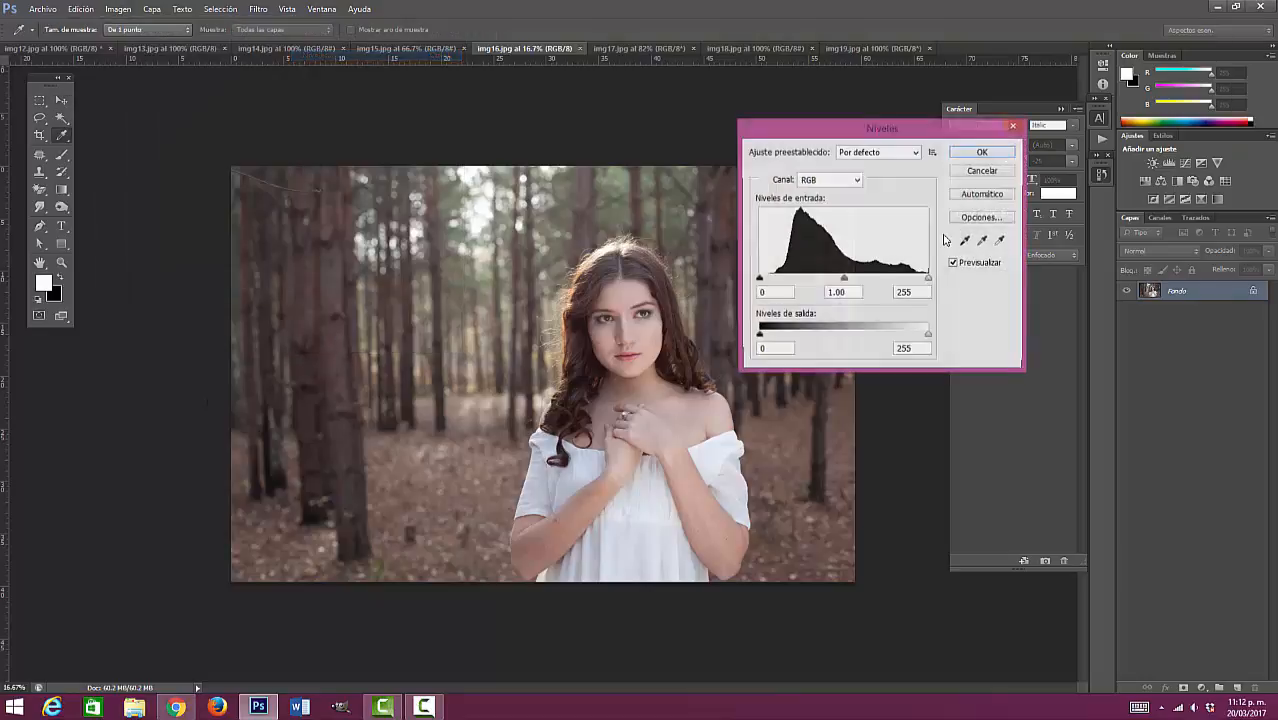
left_click_drag(919, 138, 1006, 205)
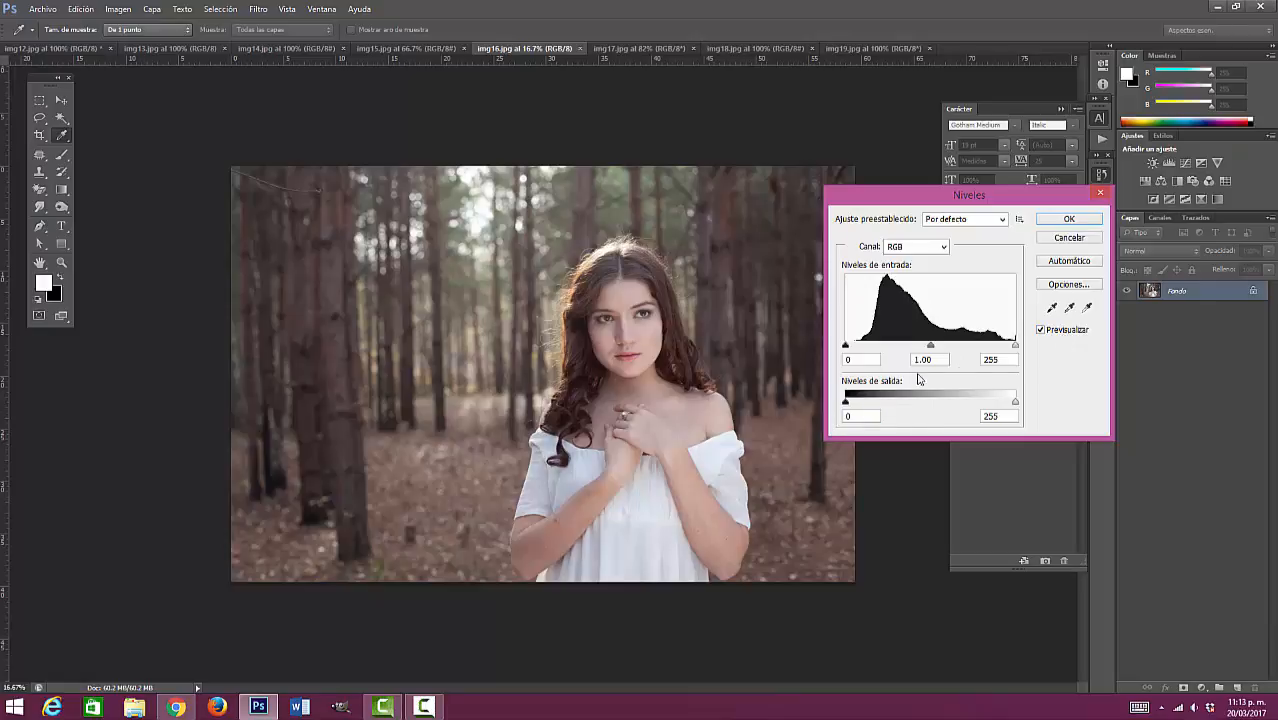
Set the Levels black point from the dark hair beside the woman's cheek and the white point from her white dress sleeve
left_click(1051, 307)
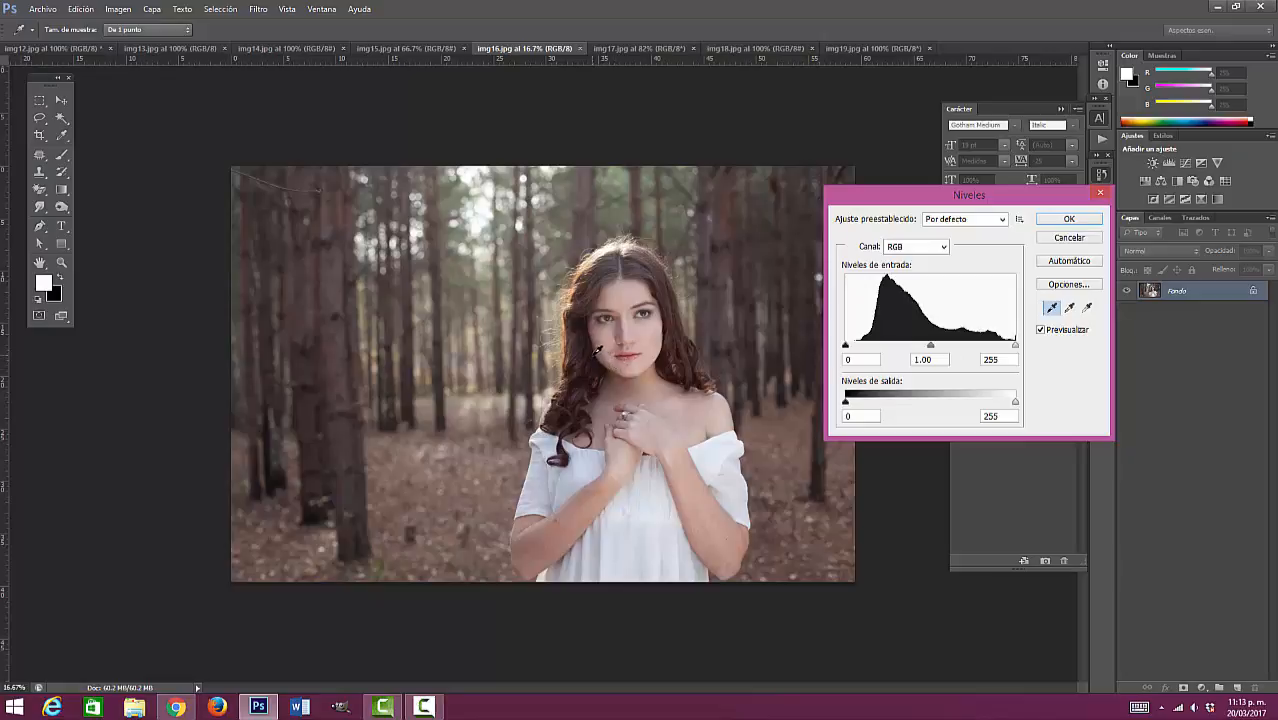
left_click(597, 350)
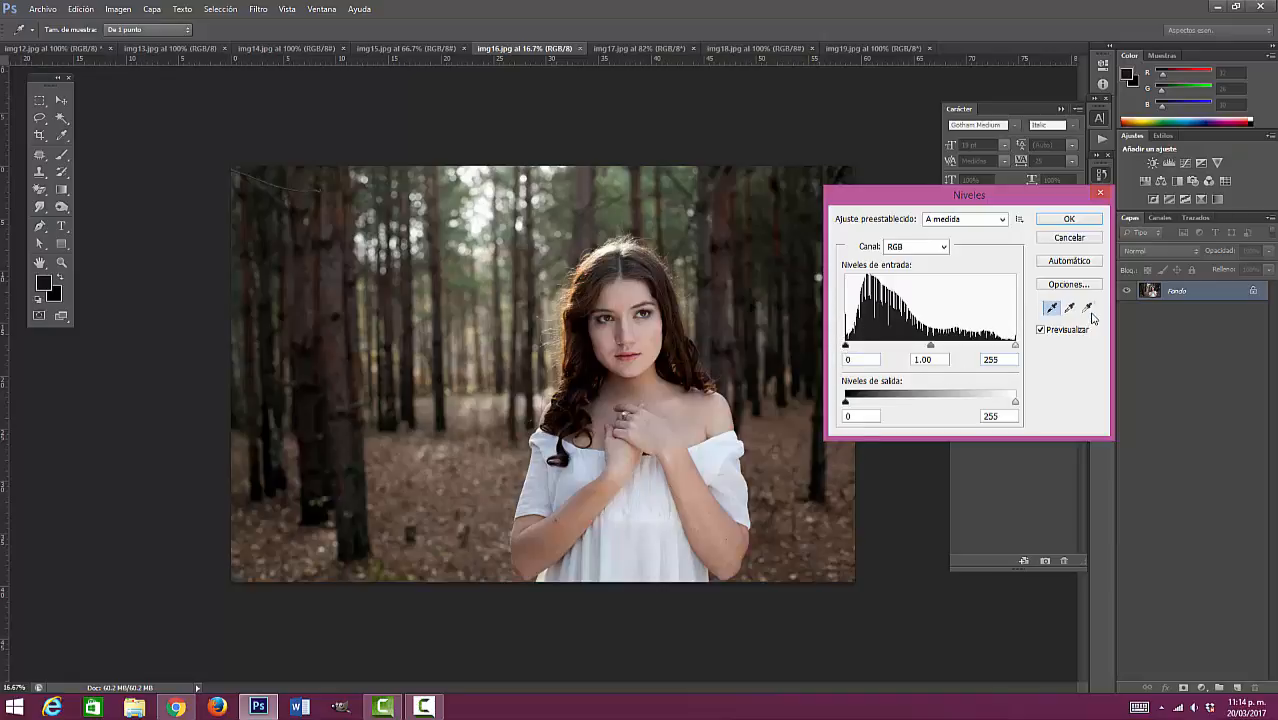
left_click(1088, 309)
left_click(712, 460)
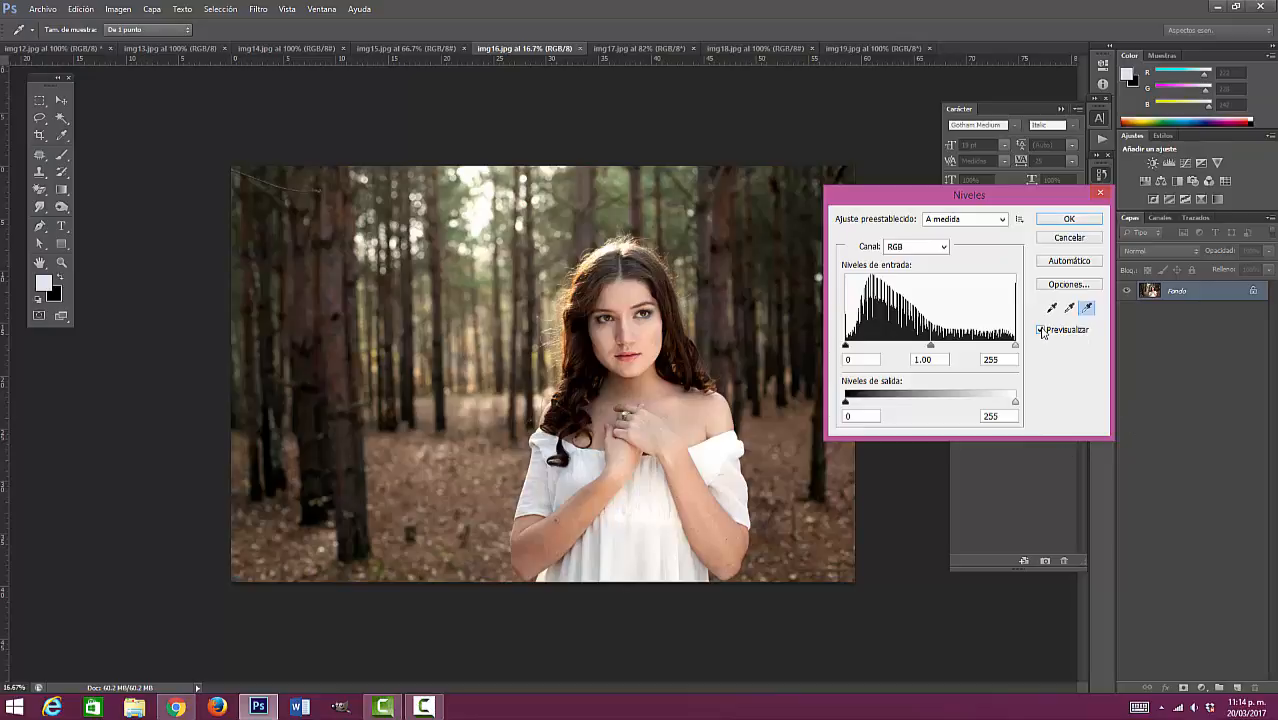
Compare the forest portrait with and without the preview, and apply the Levels adjustment
left_click(1041, 330)
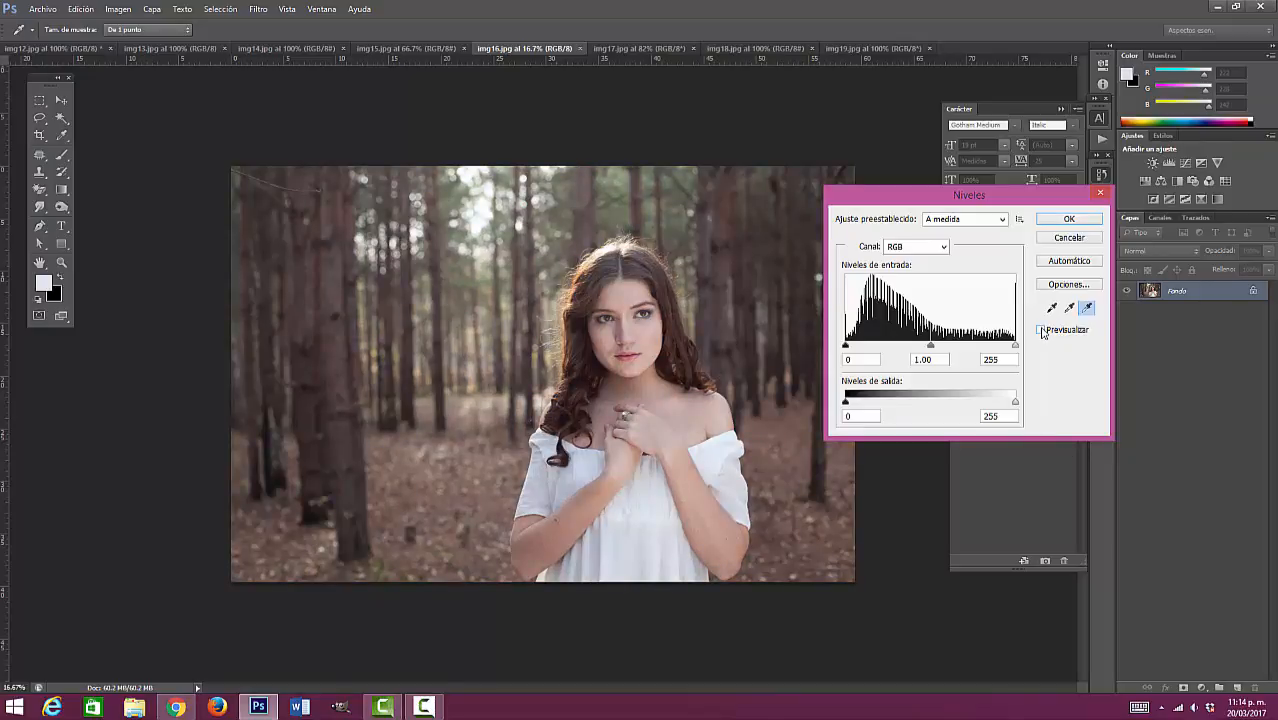
left_click(1041, 330)
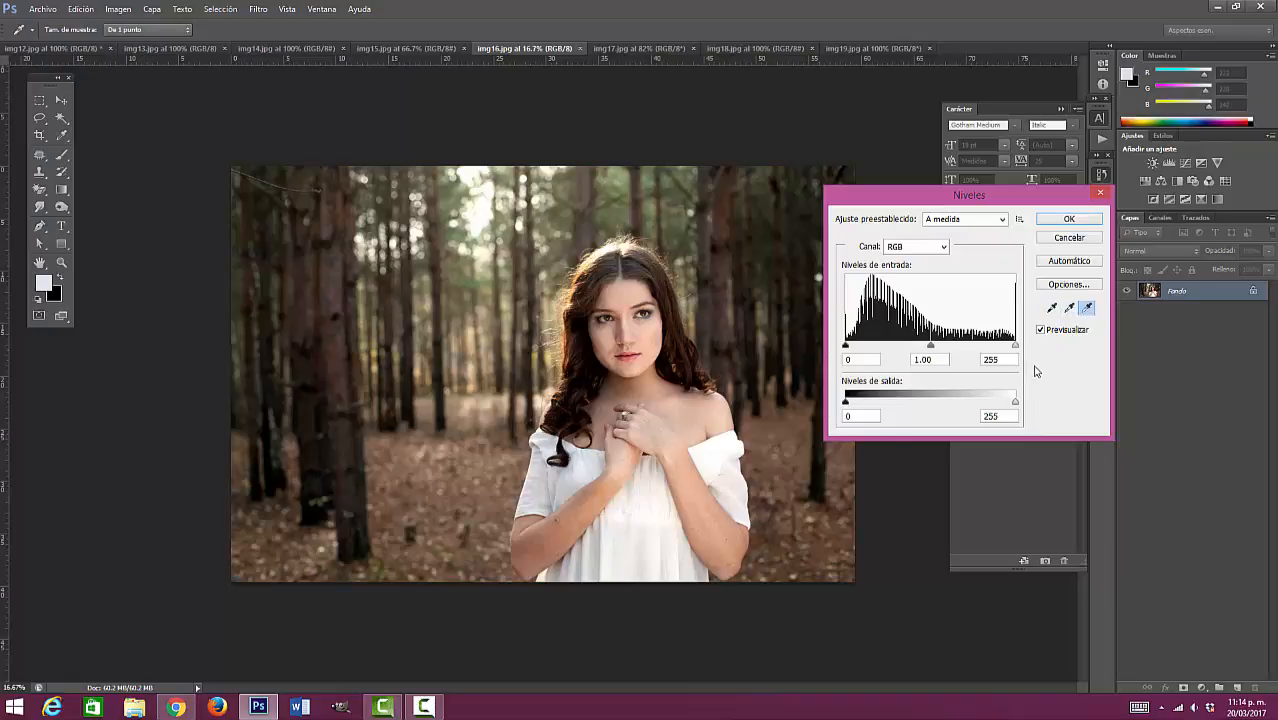
left_click(1052, 308)
left_click(1088, 308)
left_click(1040, 331)
left_click(1040, 331)
left_click(1040, 331)
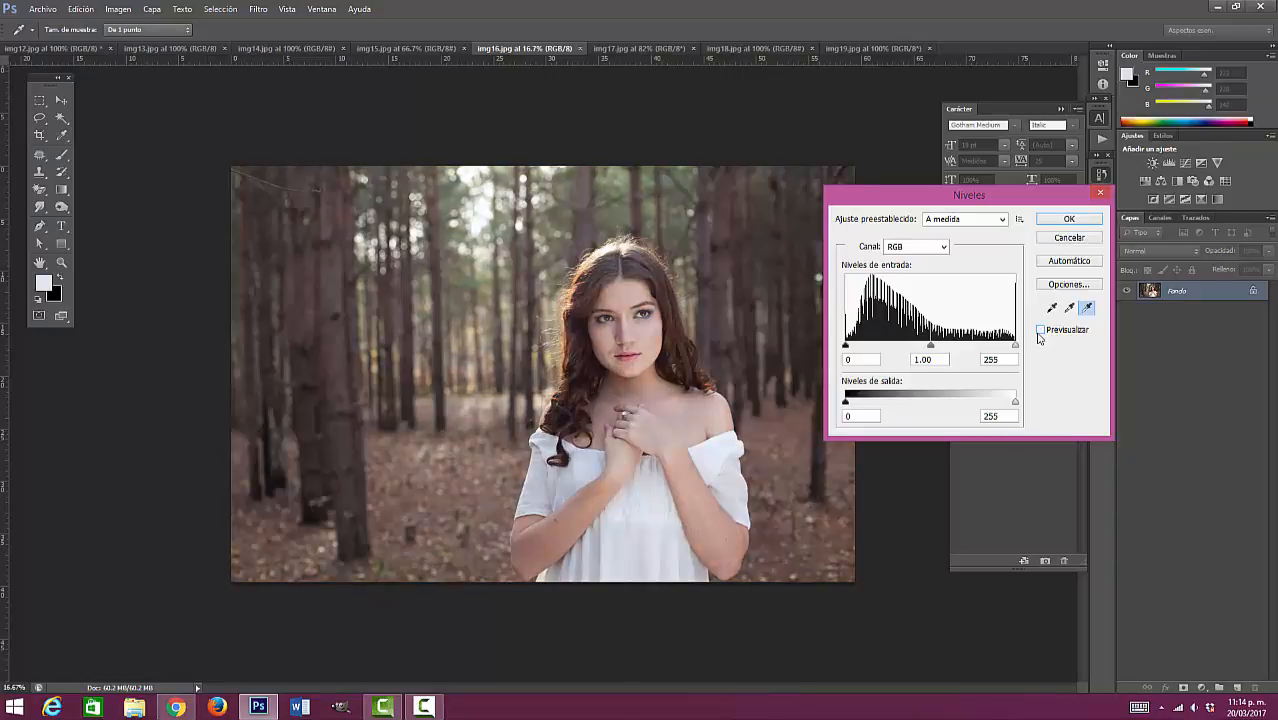
left_click(1040, 331)
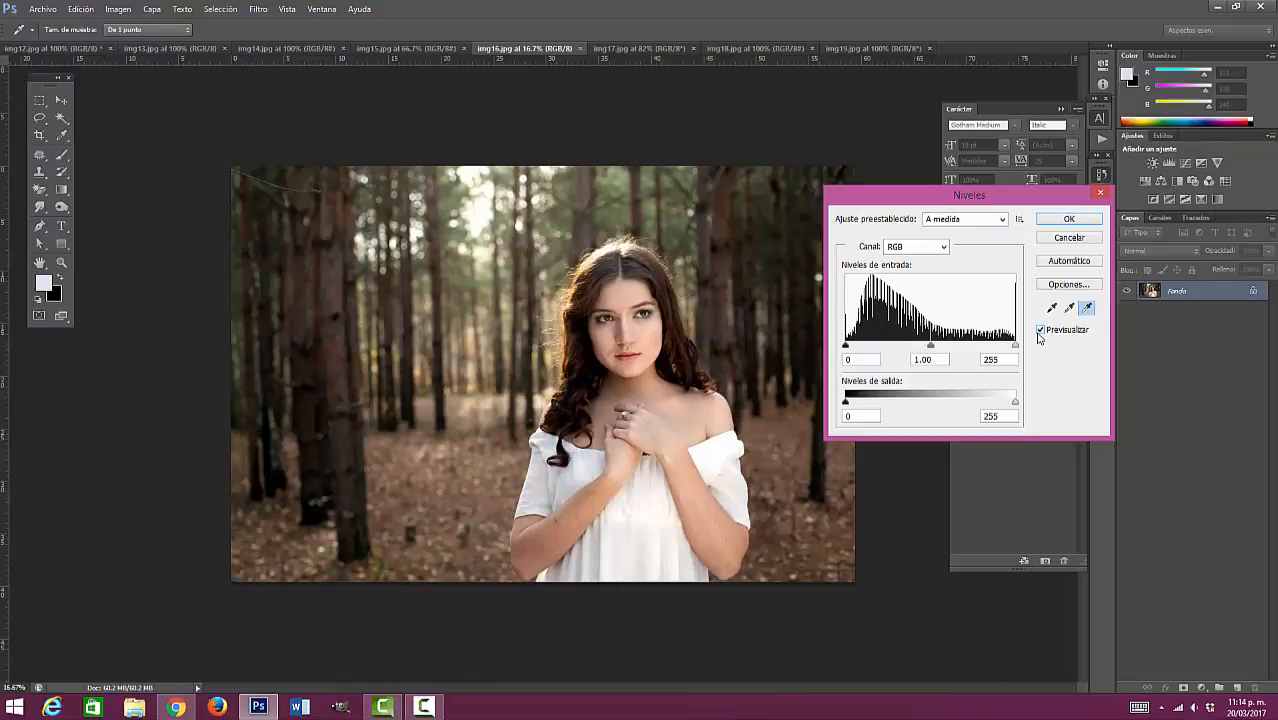
left_click(1066, 219)
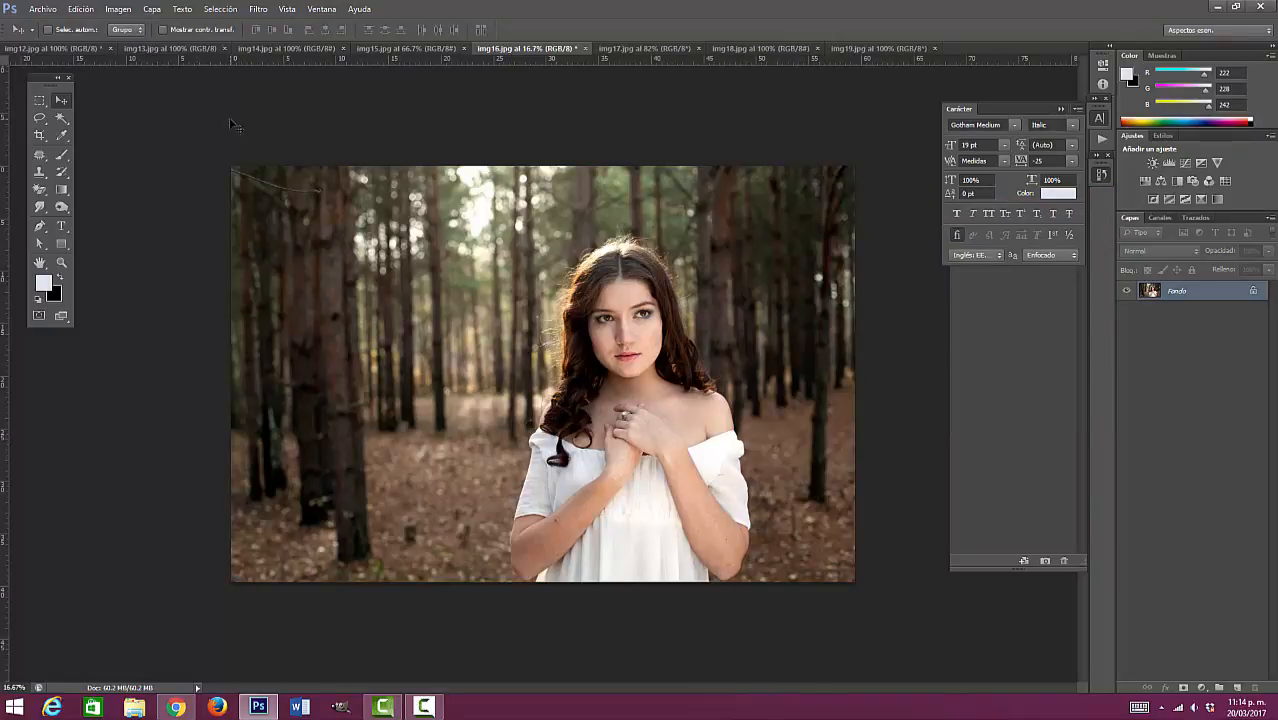
Open Curves for the portrait img13.jpg, reposition the dialog and keep the RGB channel selected
left_click(124, 50)
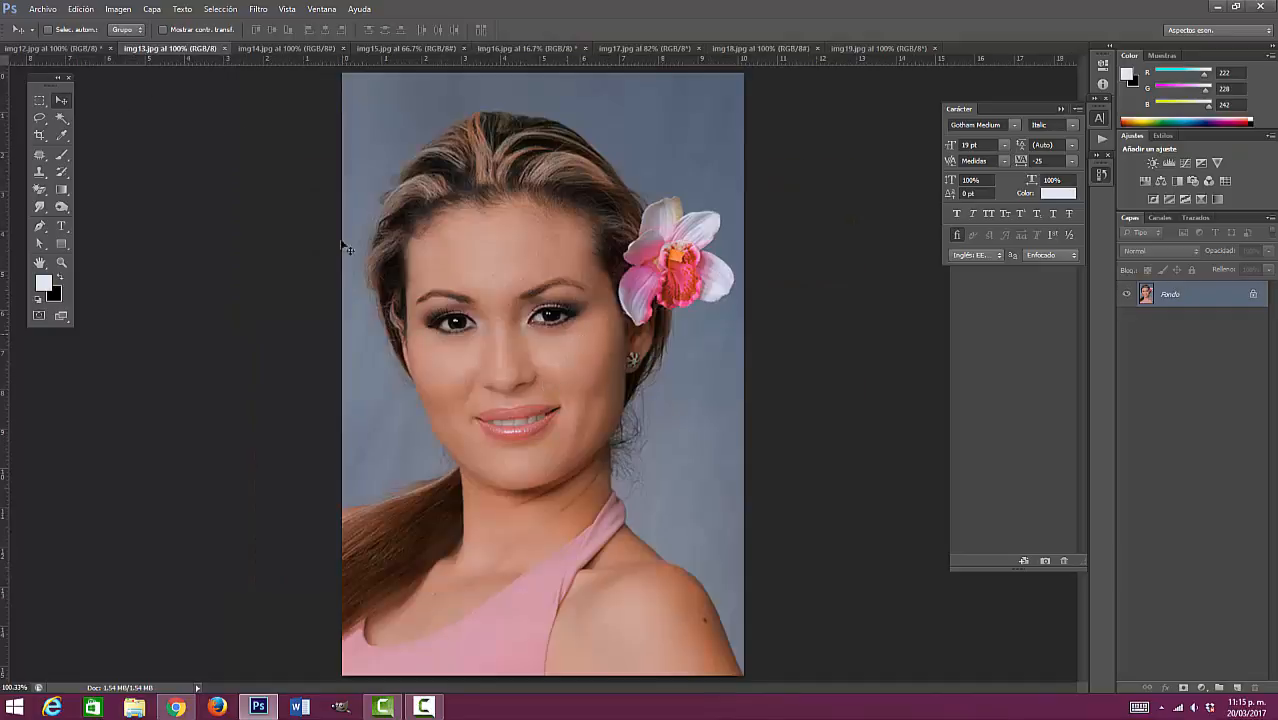
left_click(117, 9)
mouse_move(133, 45)
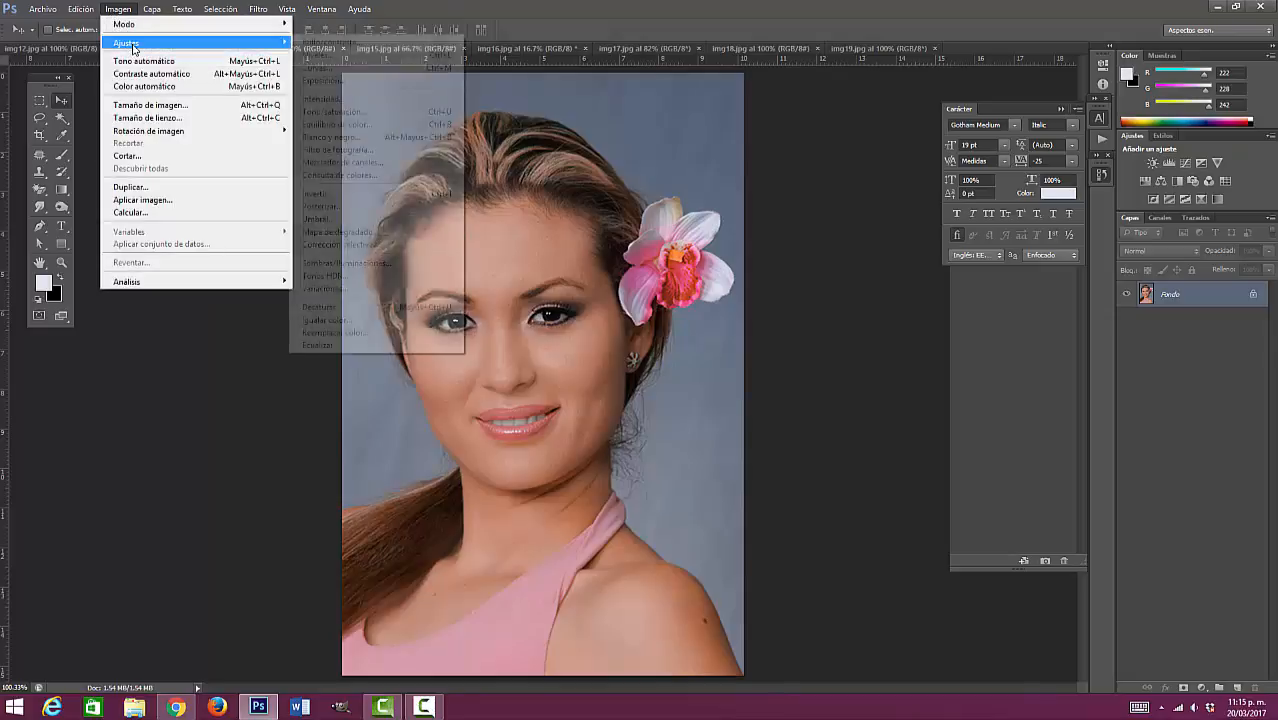
left_click(363, 68)
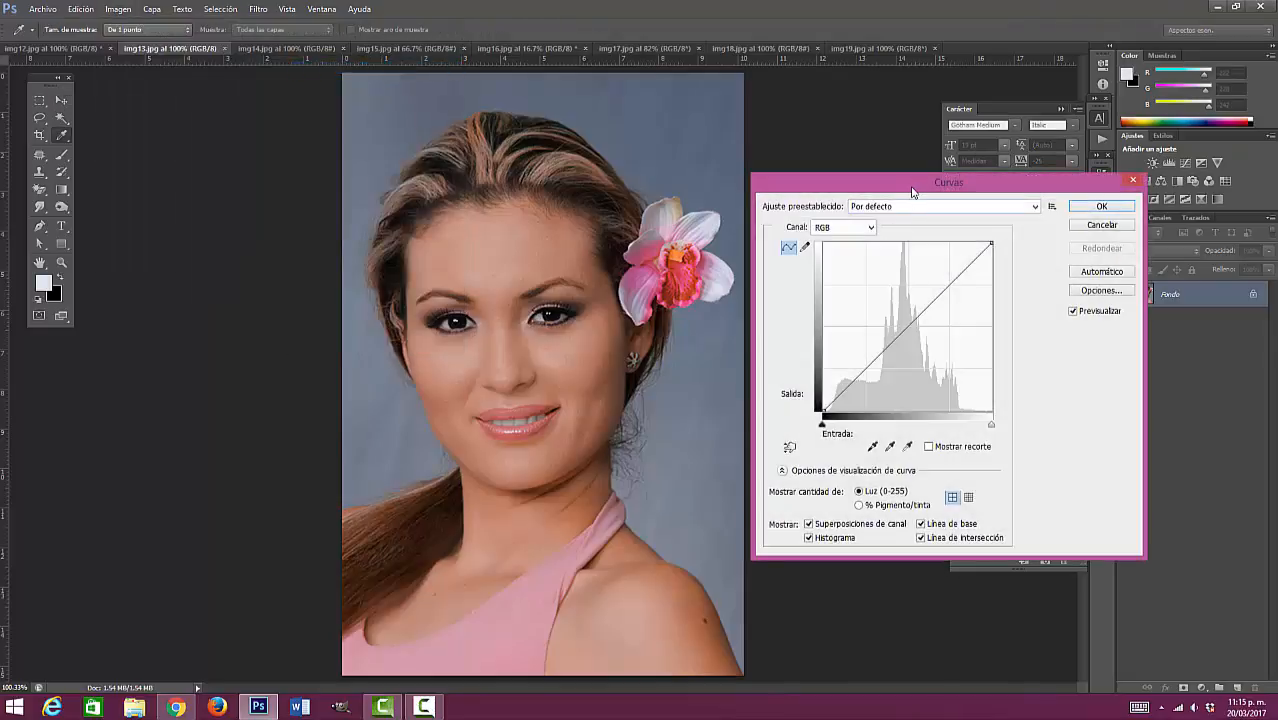
left_click_drag(910, 183, 831, 119)
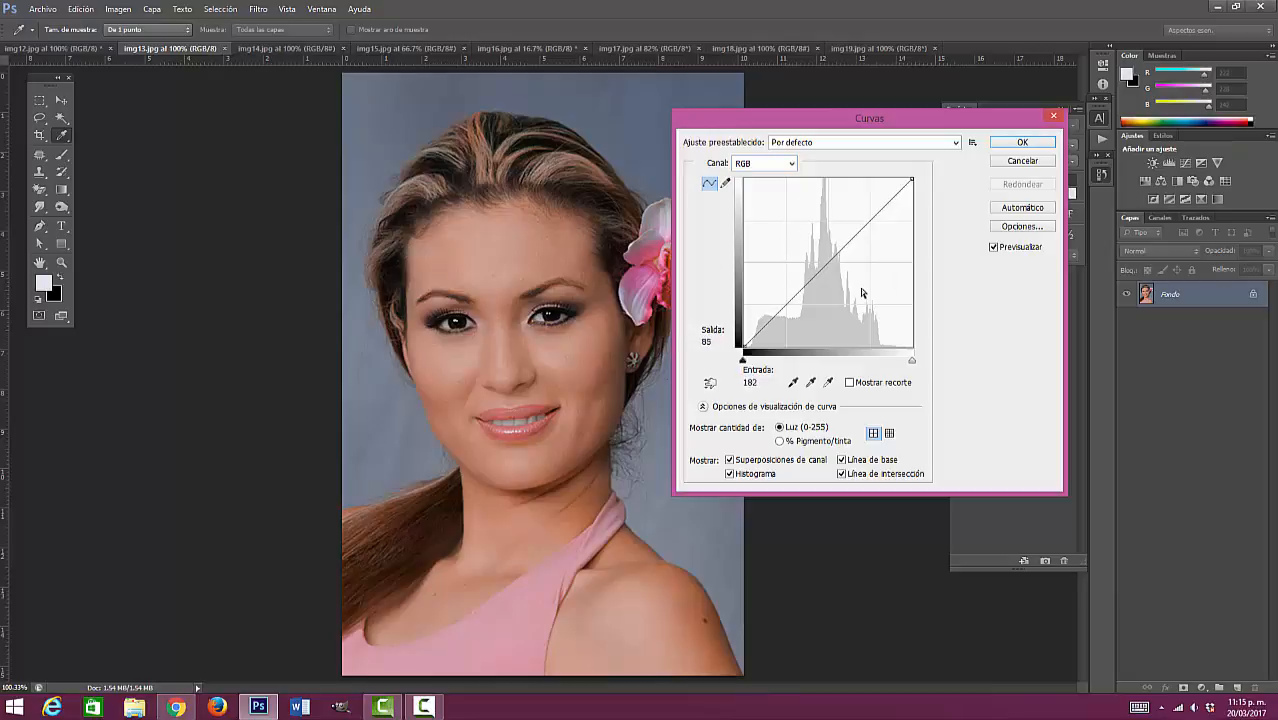
left_click(792, 165)
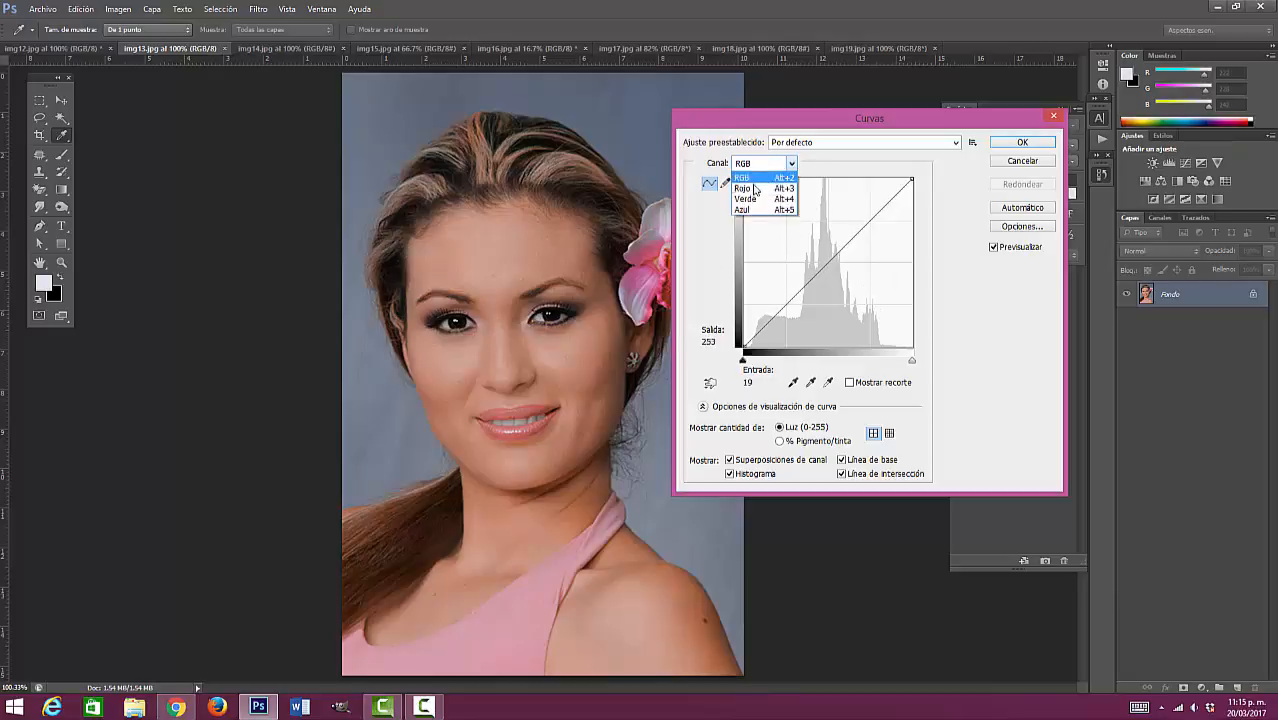
left_click(864, 157)
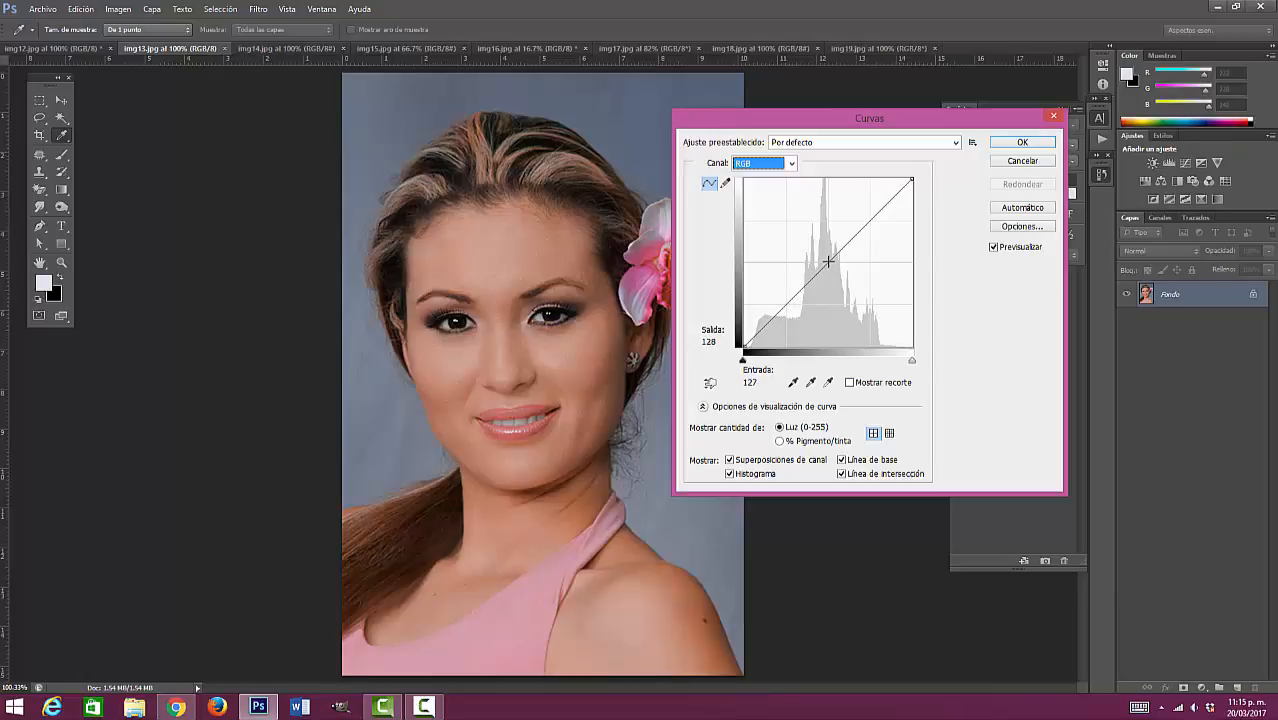
left_click(786, 303)
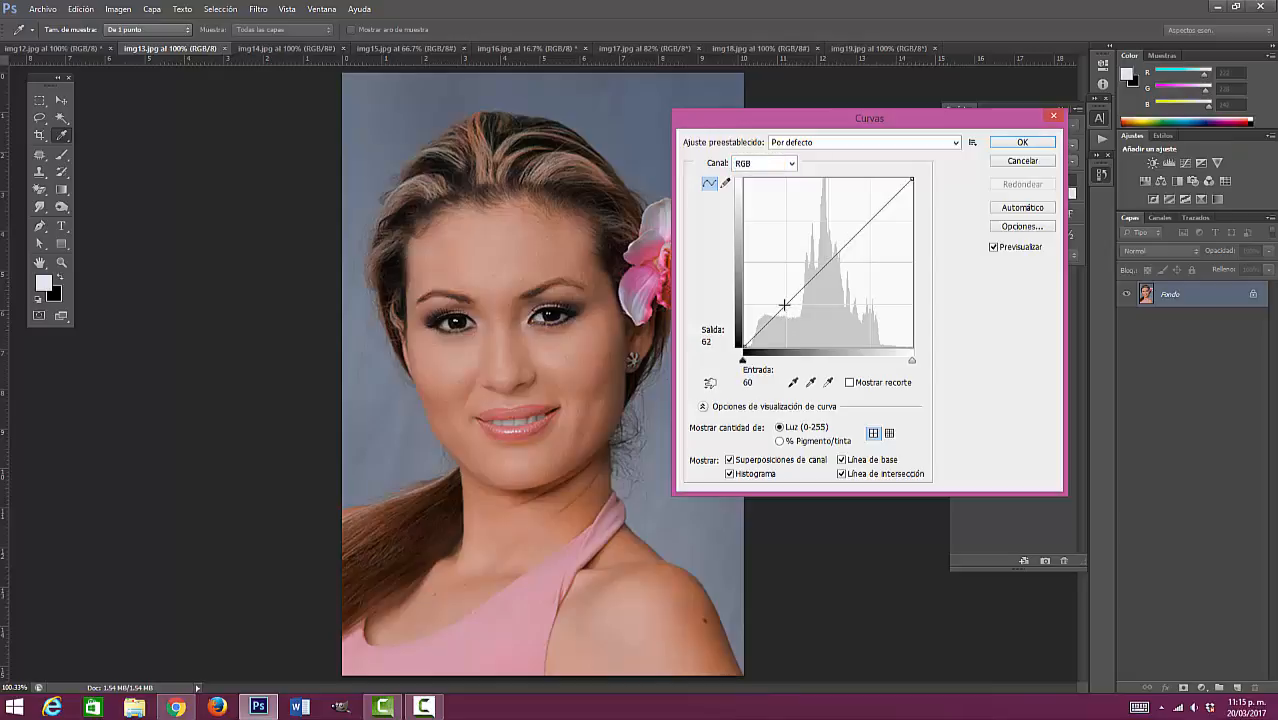
mouse_move(786, 307)
left_mouse_down()
mouse_move(783, 330)
mouse_move(777, 319)
left_mouse_up()
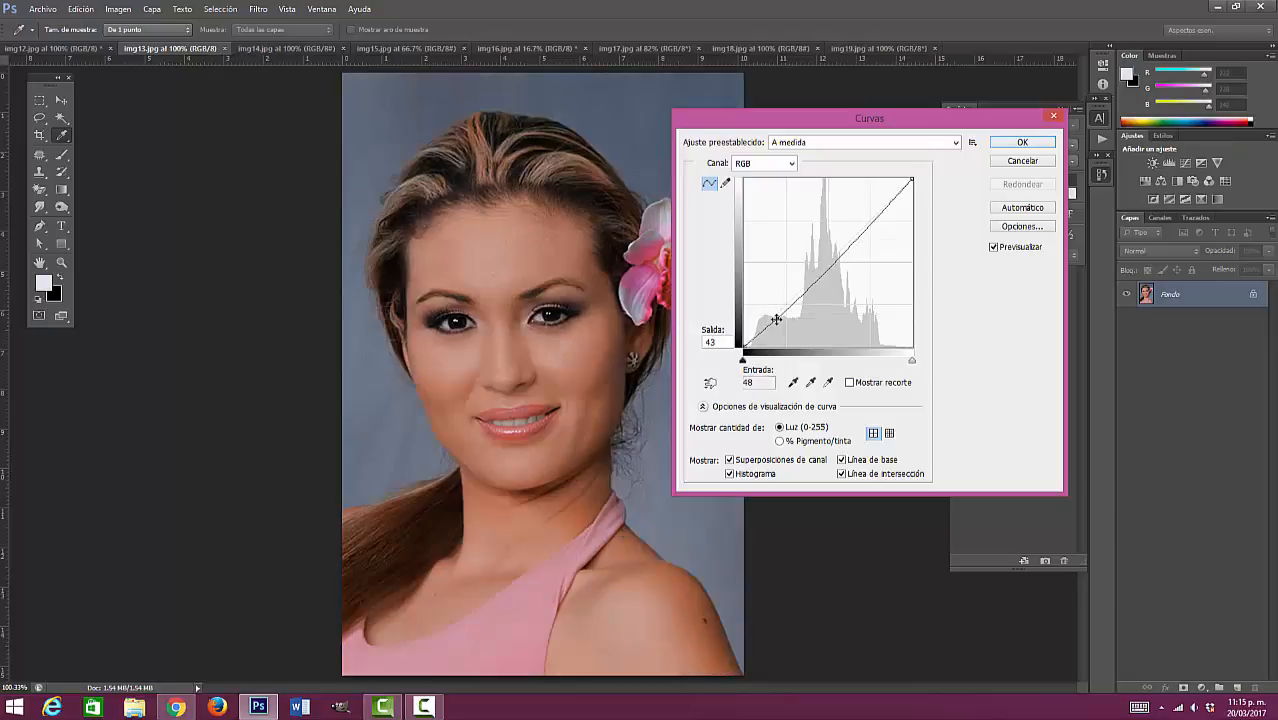
key("ctrl+z")
mouse_move(829, 263)
left_mouse_down()
mouse_move(837, 272)
mouse_move(829, 262)
left_mouse_up()
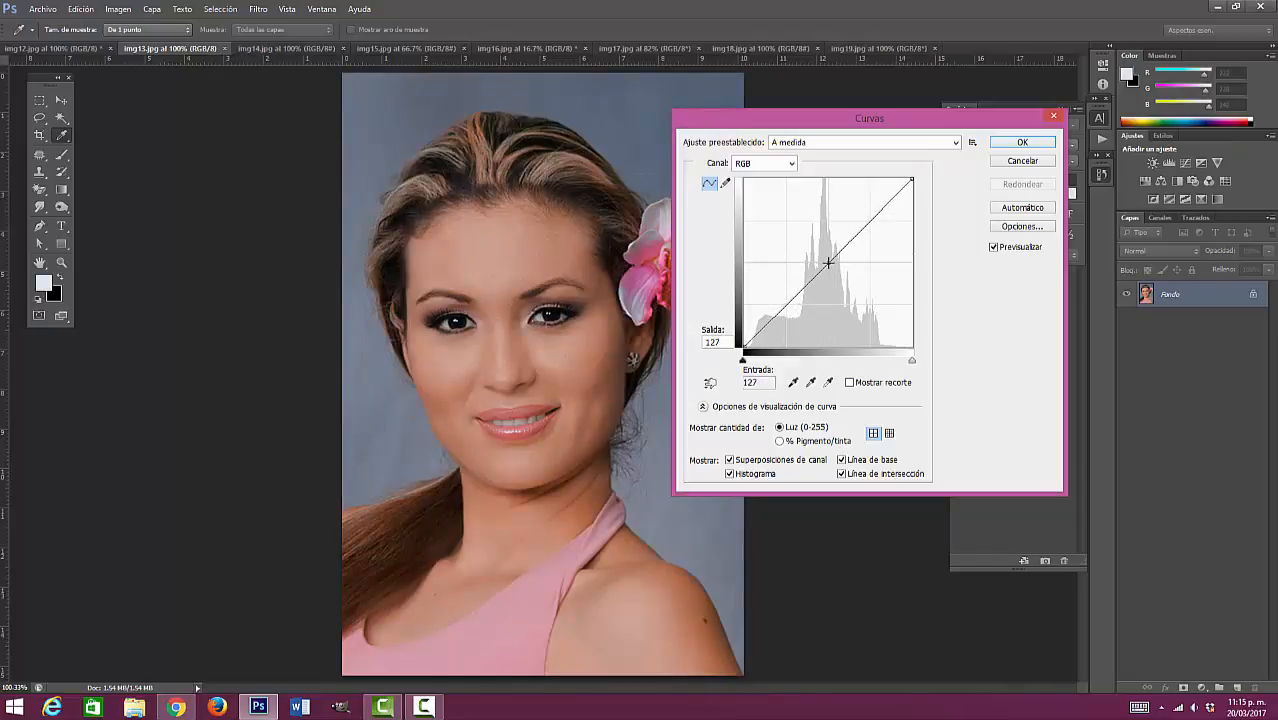
left_click(880, 209)
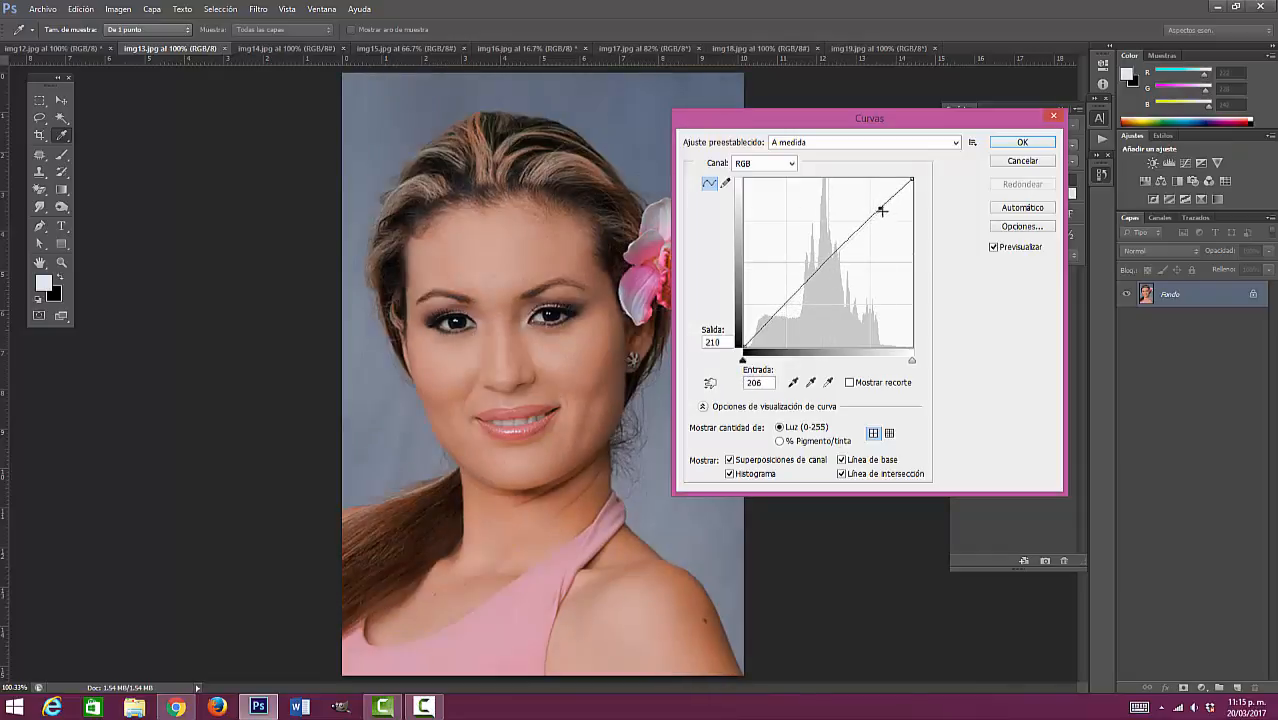
left_click_drag(882, 210, 877, 204)
left_click_drag(883, 211, 880, 211)
key("Delete")
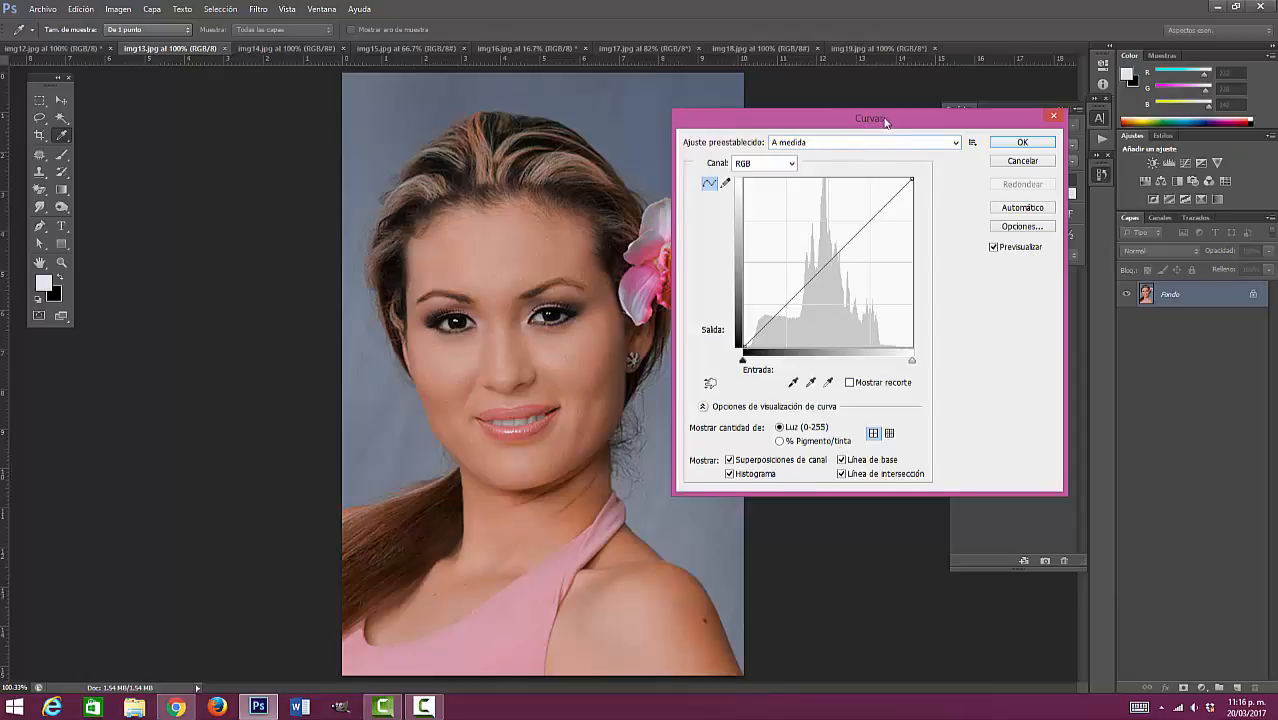
Move the Curves dialog clear of the flower and form an S-curve with a shadow point at about input 60, output 47 and a raised highlight point
left_click_drag(886, 120, 951, 107)
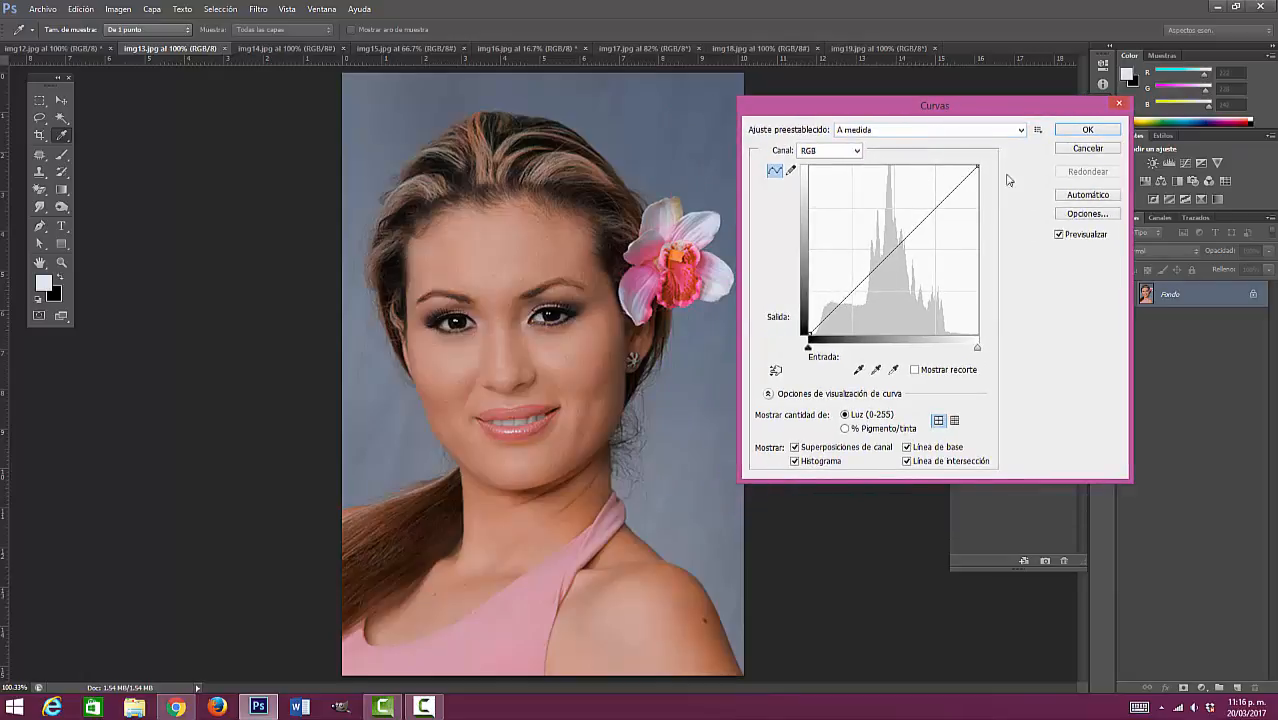
left_click(847, 298)
left_click_drag(847, 298, 849, 304)
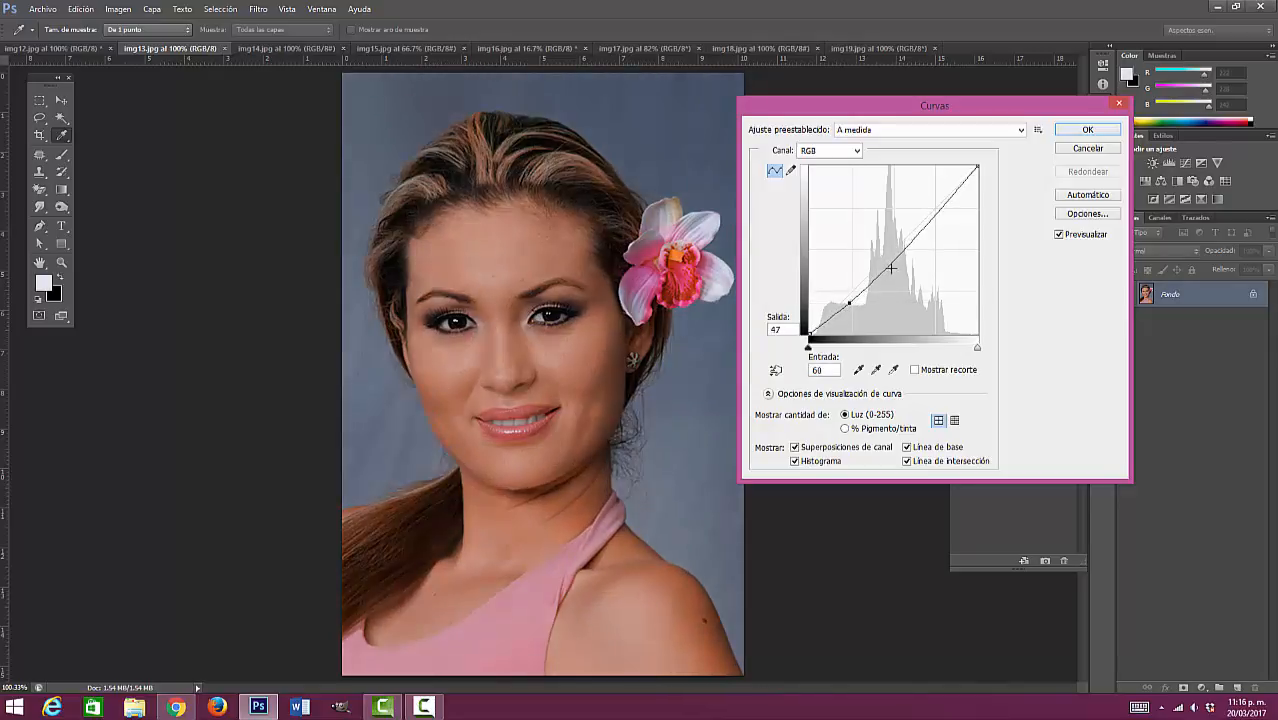
left_click(938, 214)
left_click_drag(938, 214, 932, 203)
Refine the S-curve by raising the highlight point and setting the shadow point to input 61, output 44, and compare with the original
left_click(849, 303)
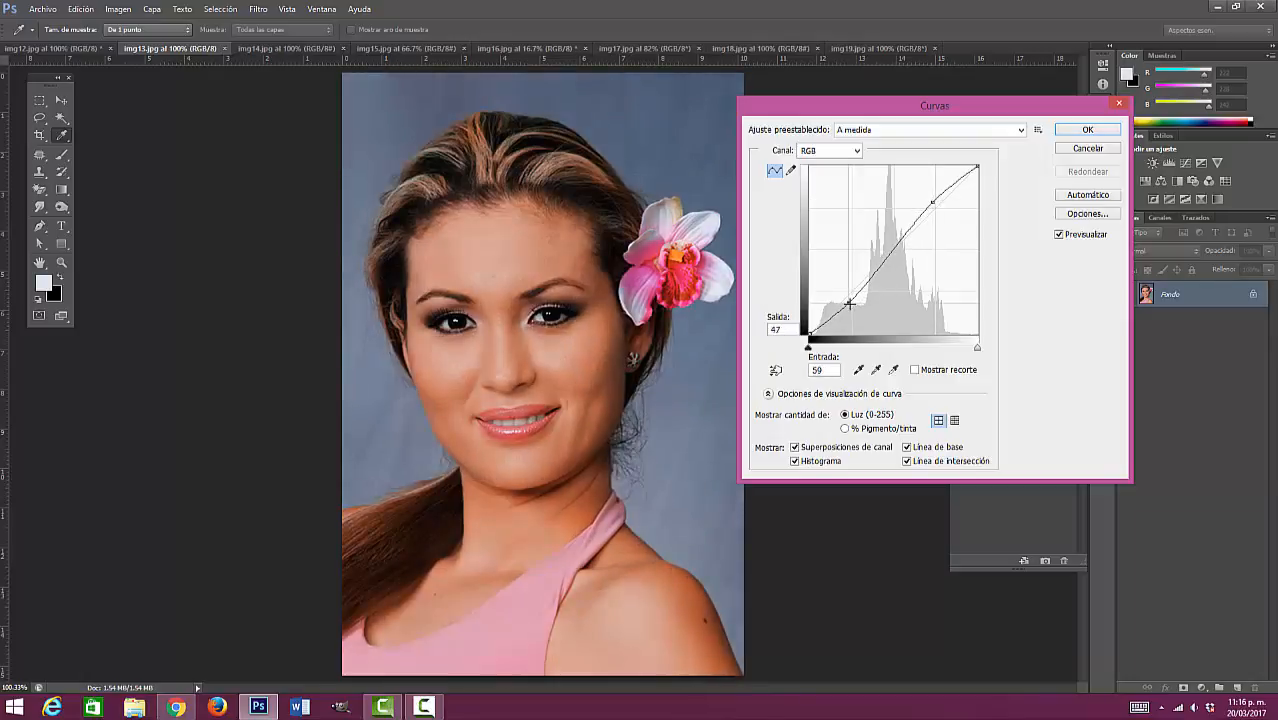
left_click_drag(849, 303, 850, 305)
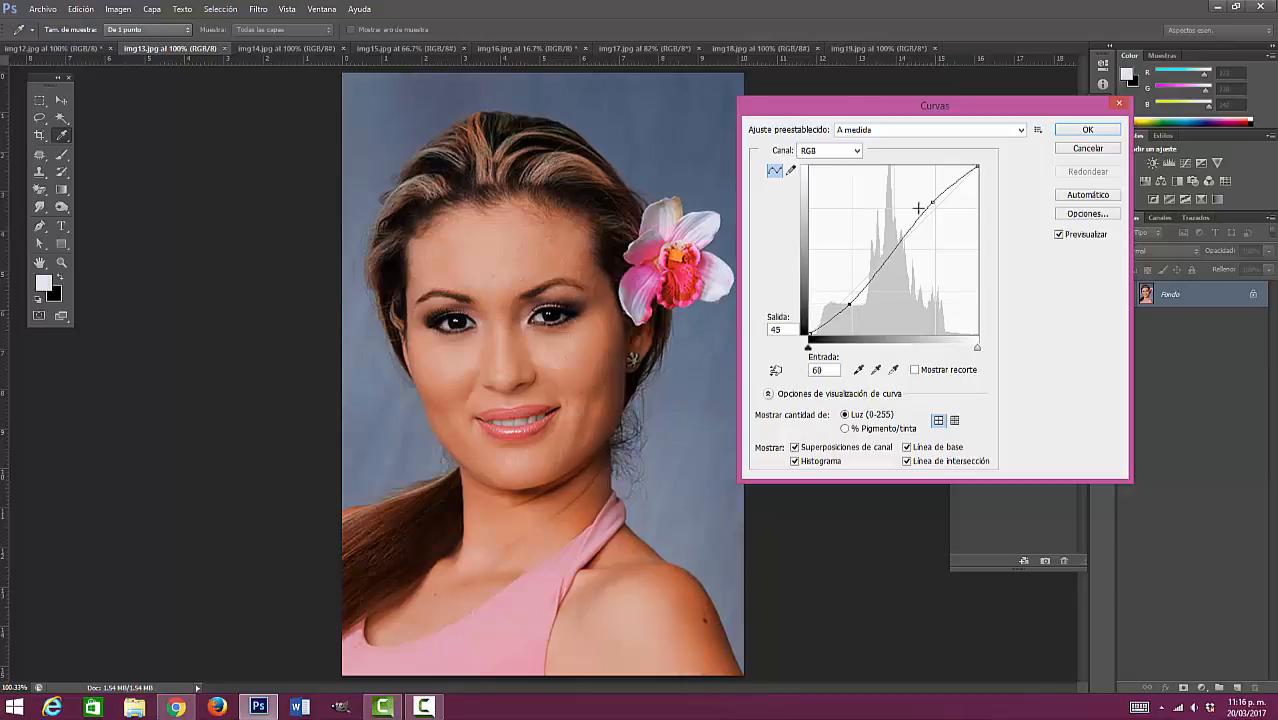
left_click_drag(934, 200, 936, 195)
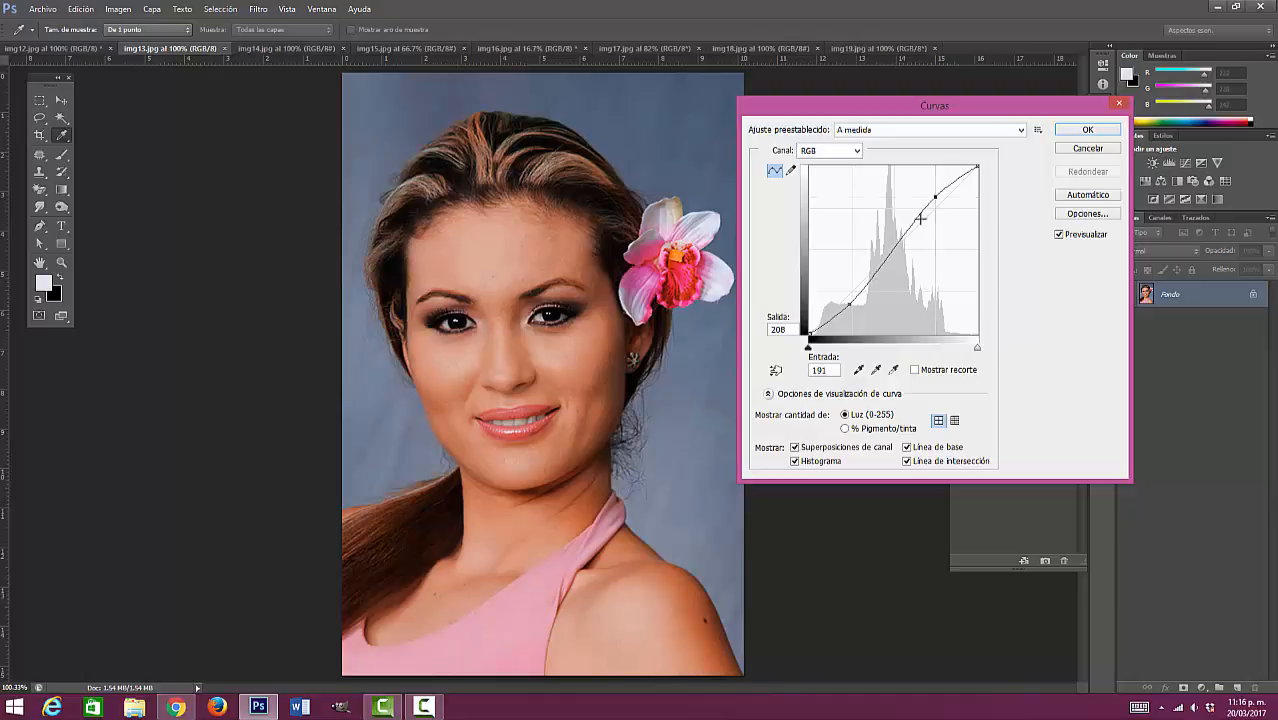
left_click_drag(847, 304, 849, 308)
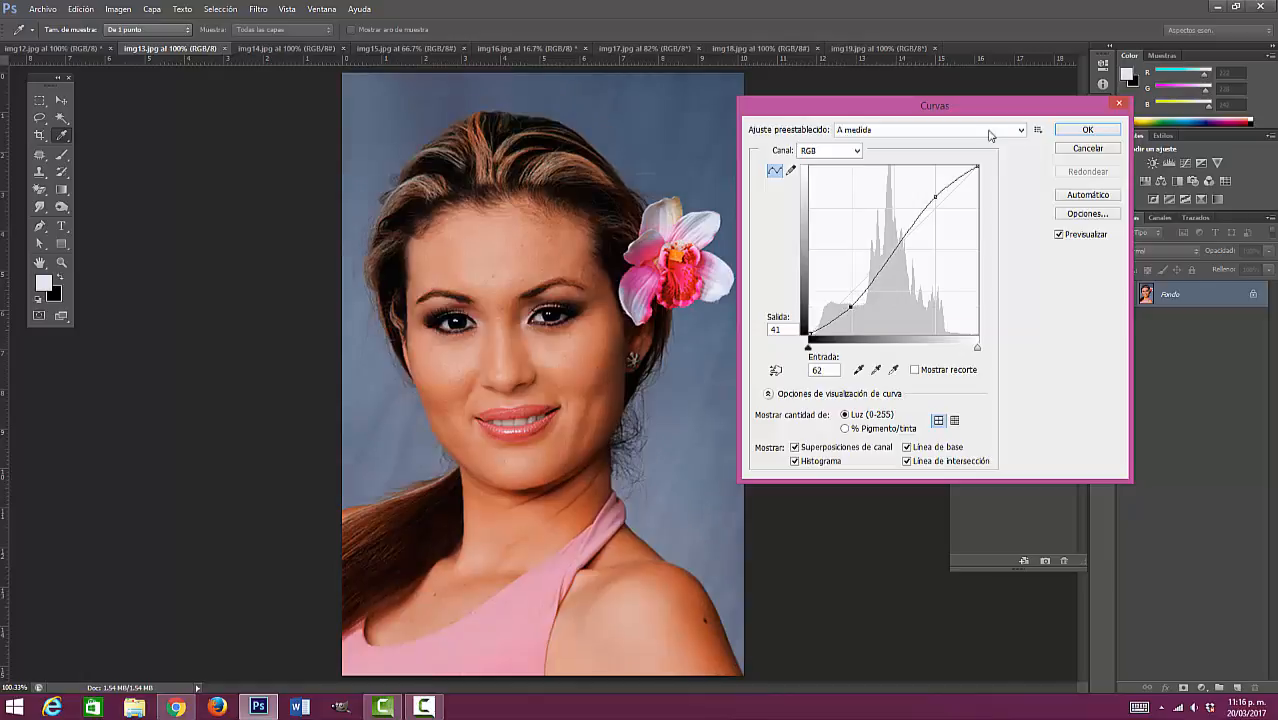
left_click_drag(935, 196, 936, 191)
left_click_drag(849, 306, 850, 302)
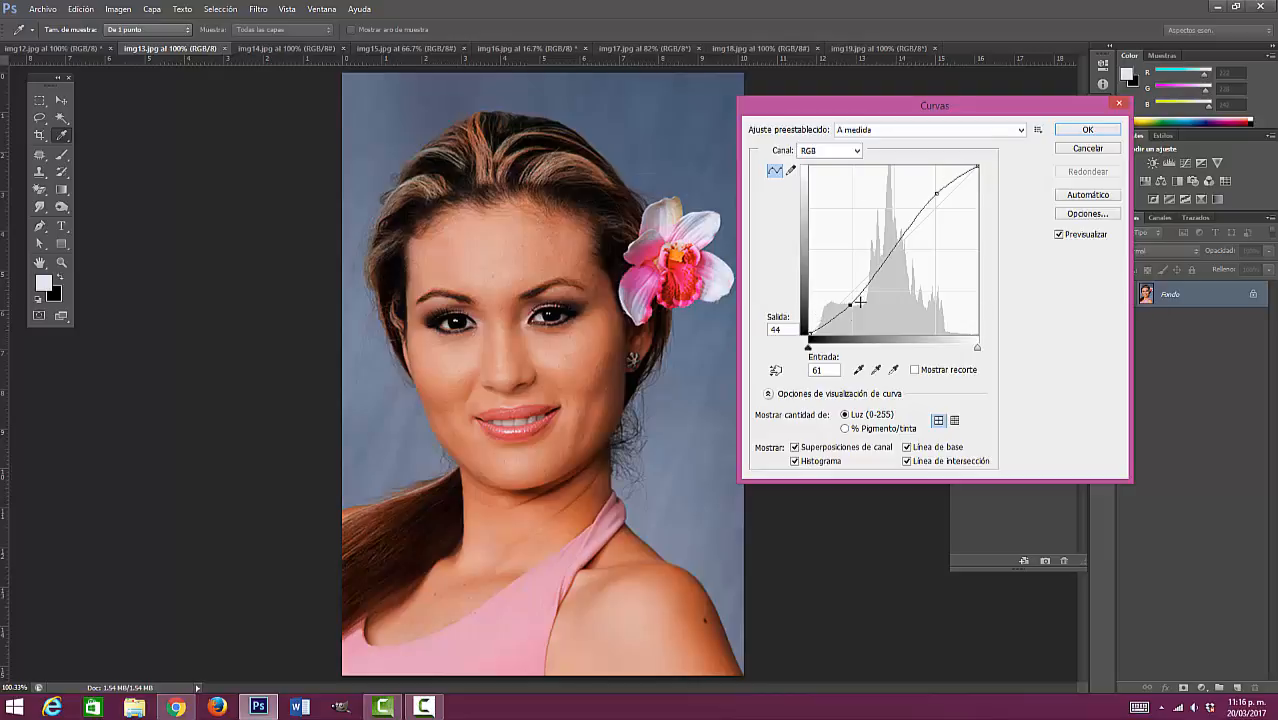
left_click(1059, 235)
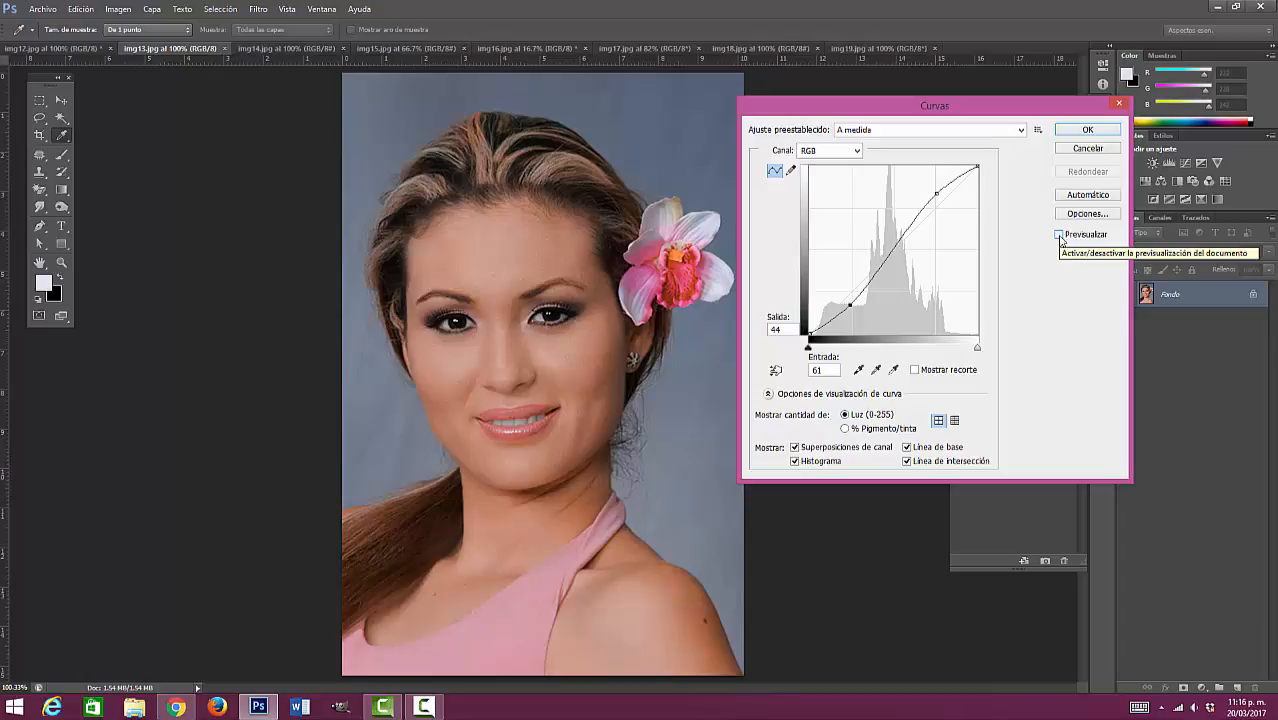
left_click(1059, 235)
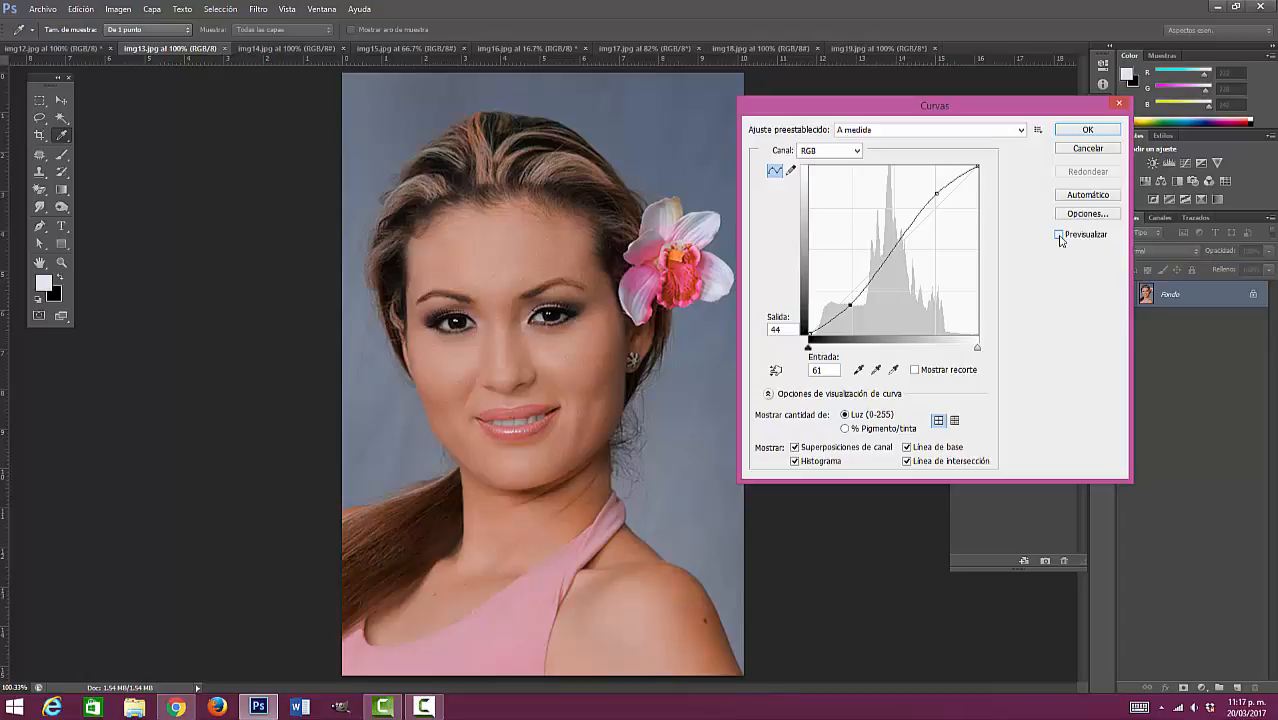
Move the curve's shadow point to input 57, output 49, and compare the portrait with and without the preview
left_click(1059, 235)
left_click(1059, 235)
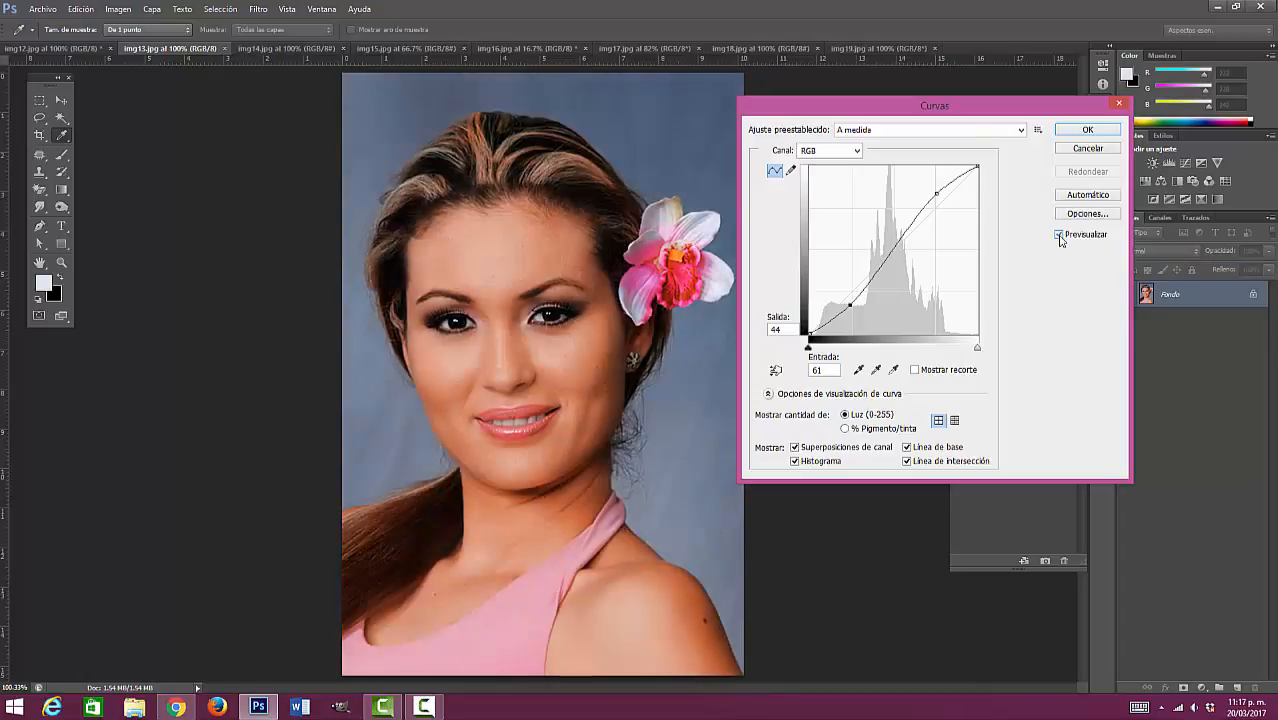
left_click(1059, 235)
left_click(1059, 235)
left_click_drag(850, 303, 846, 299)
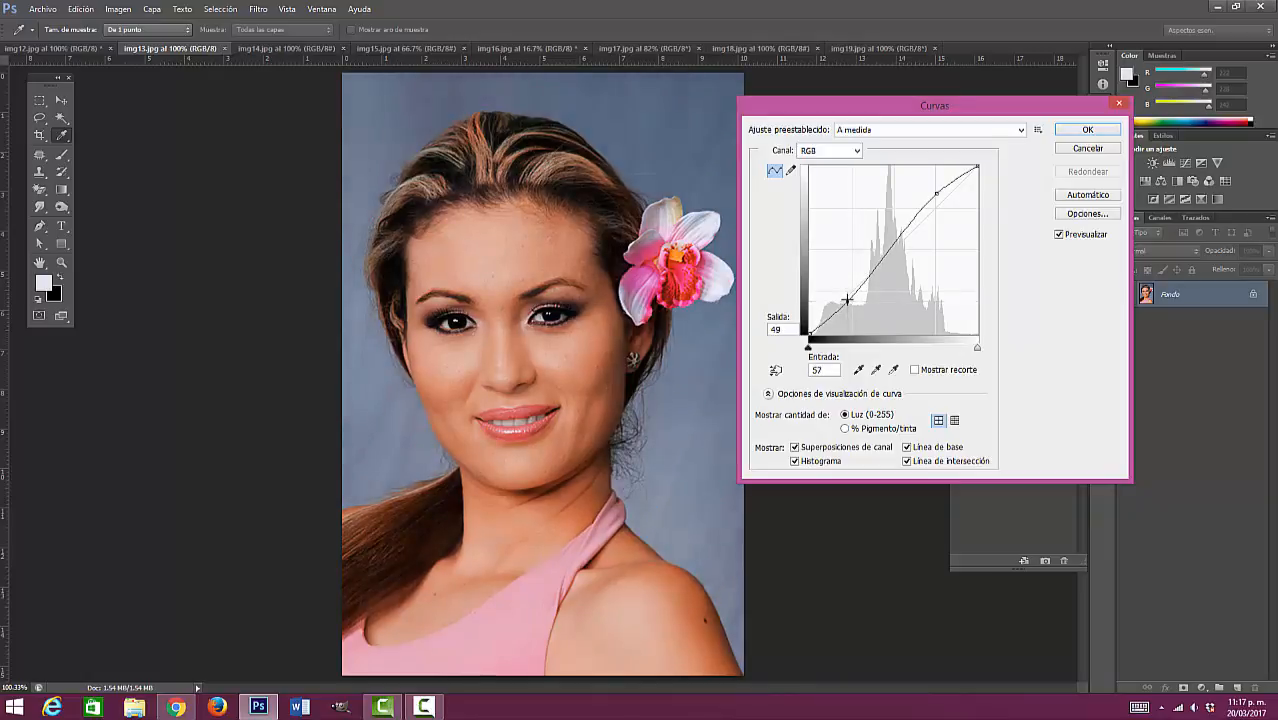
left_click(1059, 236)
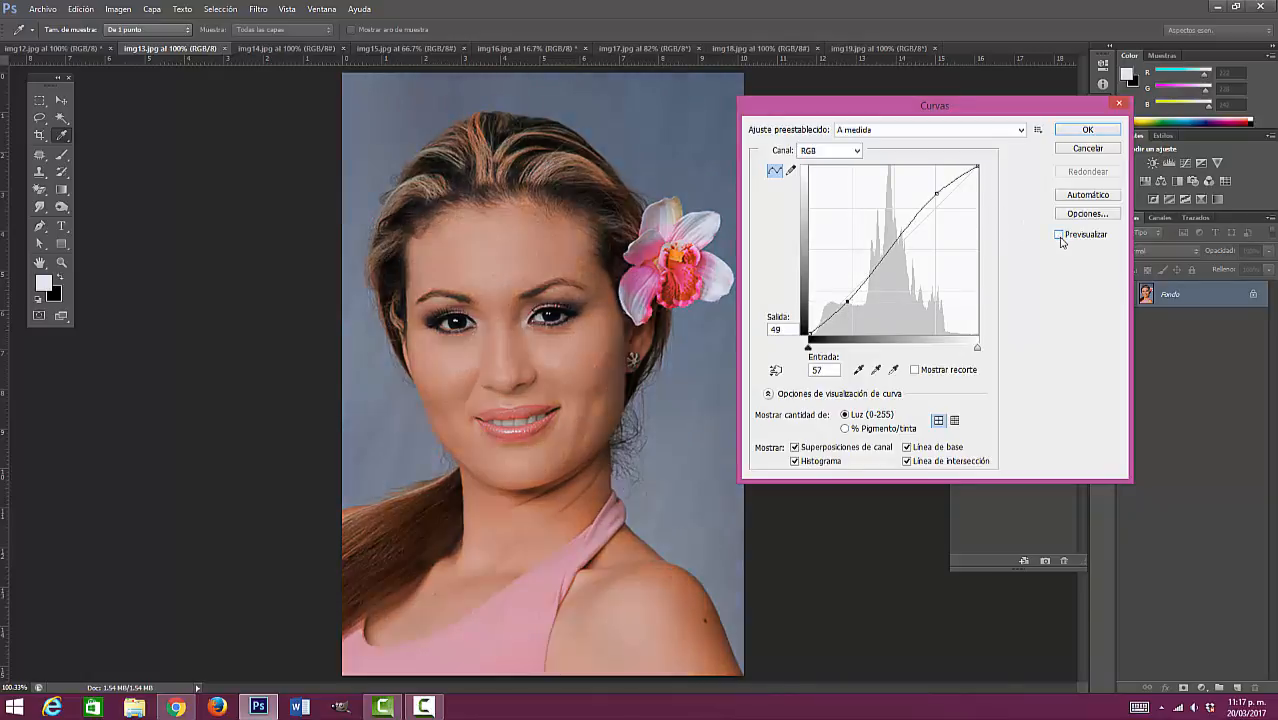
left_click(1059, 236)
left_click(1059, 236)
left_click(1059, 235)
left_click(1059, 235)
left_click(1059, 235)
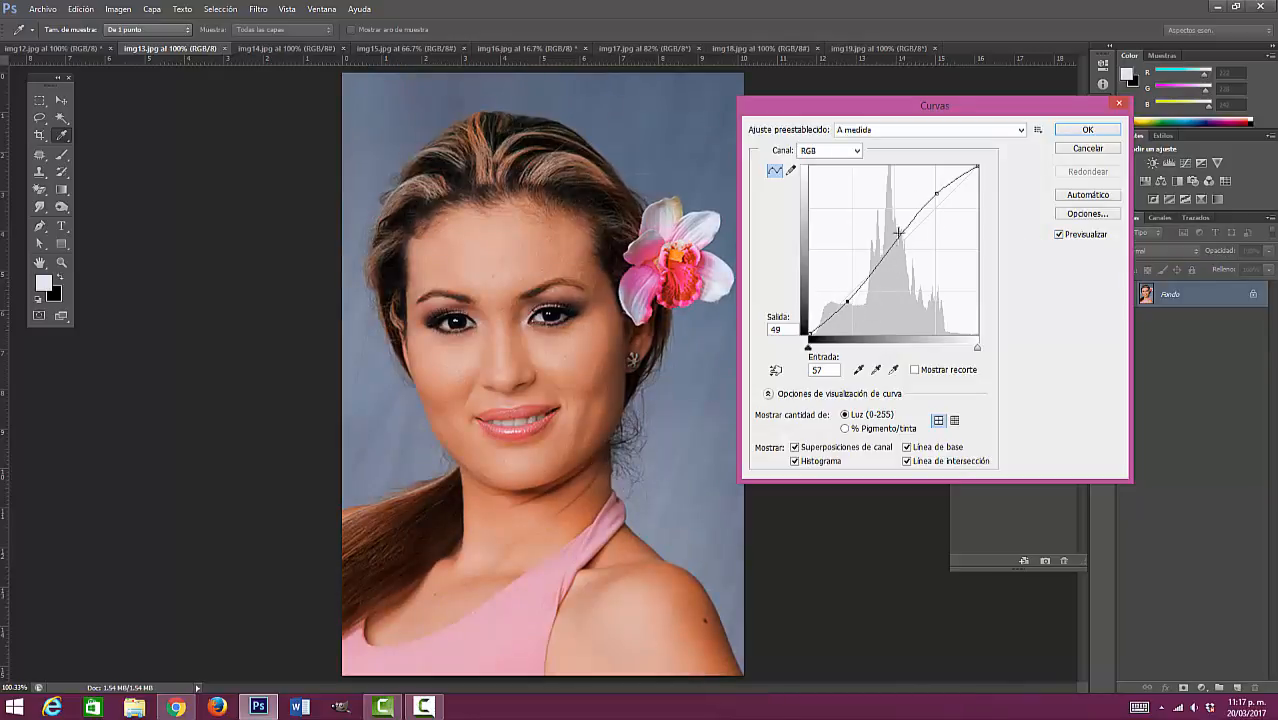
Move the curve's highlight point to input 184, output 211, and compare the portrait with the original
left_click(938, 195)
left_click_drag(938, 195, 931, 196)
left_click(1058, 235)
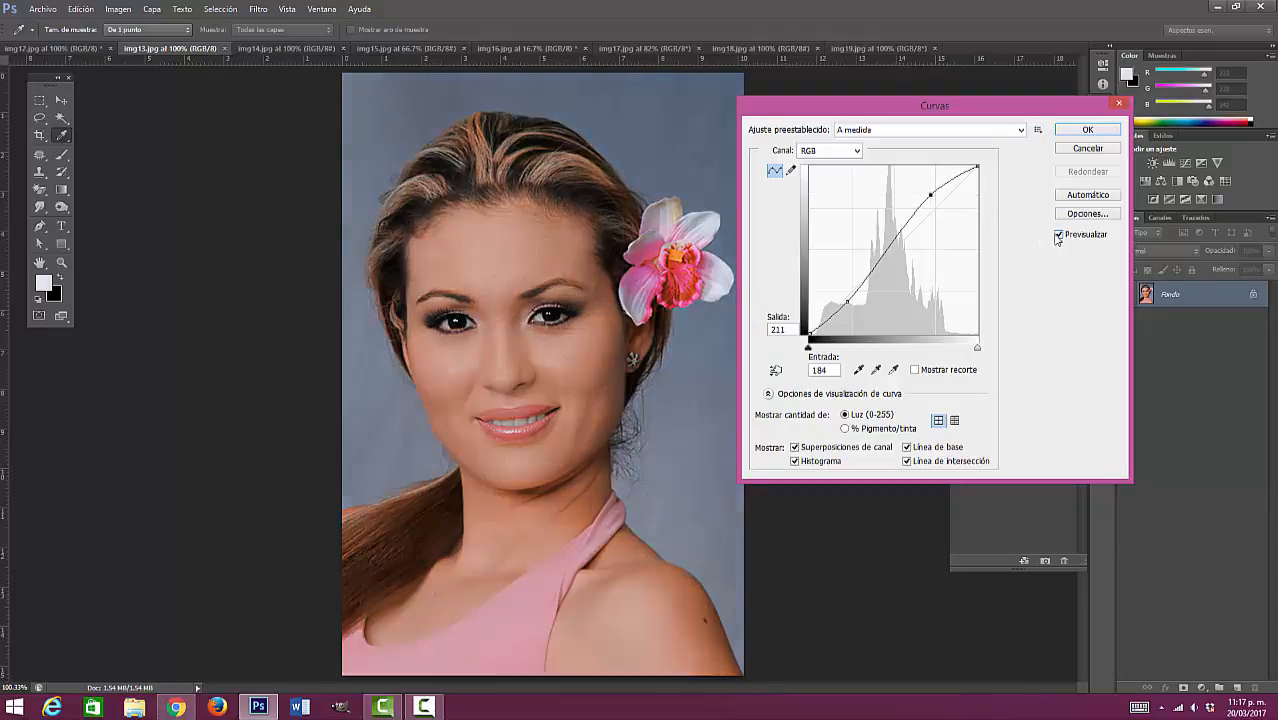
left_click(1058, 235)
left_click(1058, 235)
left_click(1058, 235)
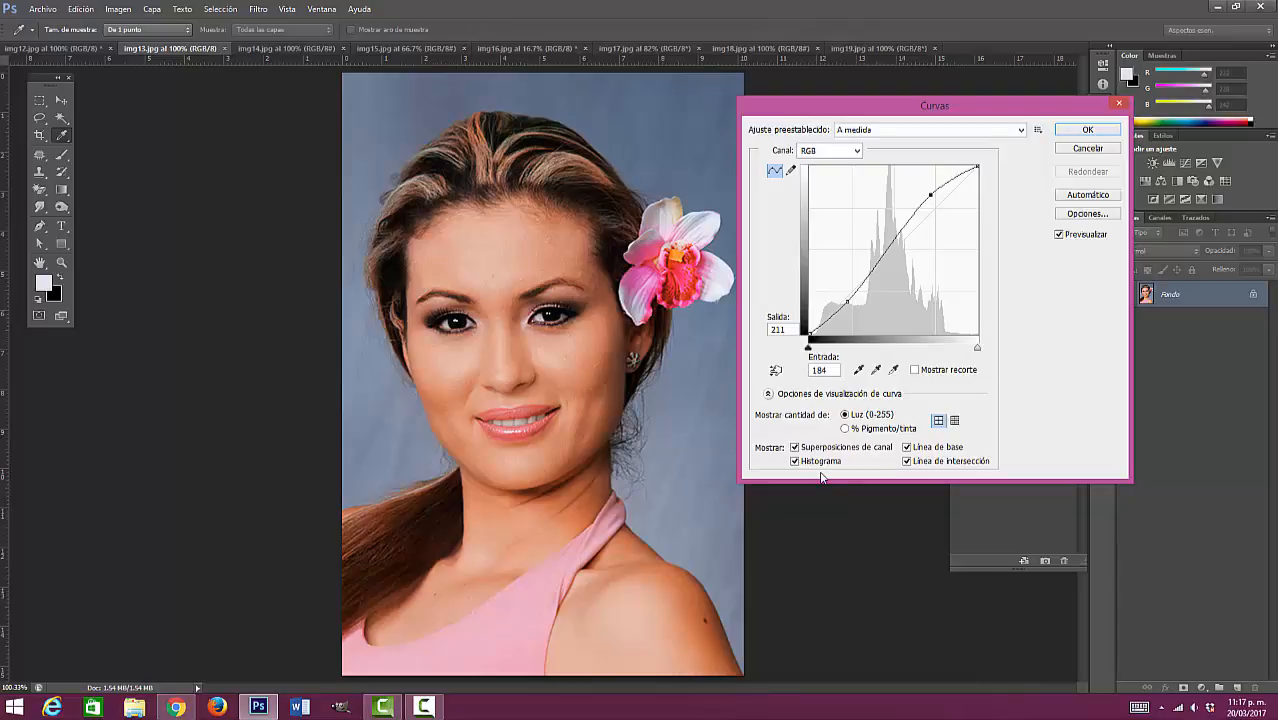
Check the portrait with the preview off and on, and apply the Curves adjustment
left_click(1059, 235)
left_click(1059, 236)
left_click(1059, 236)
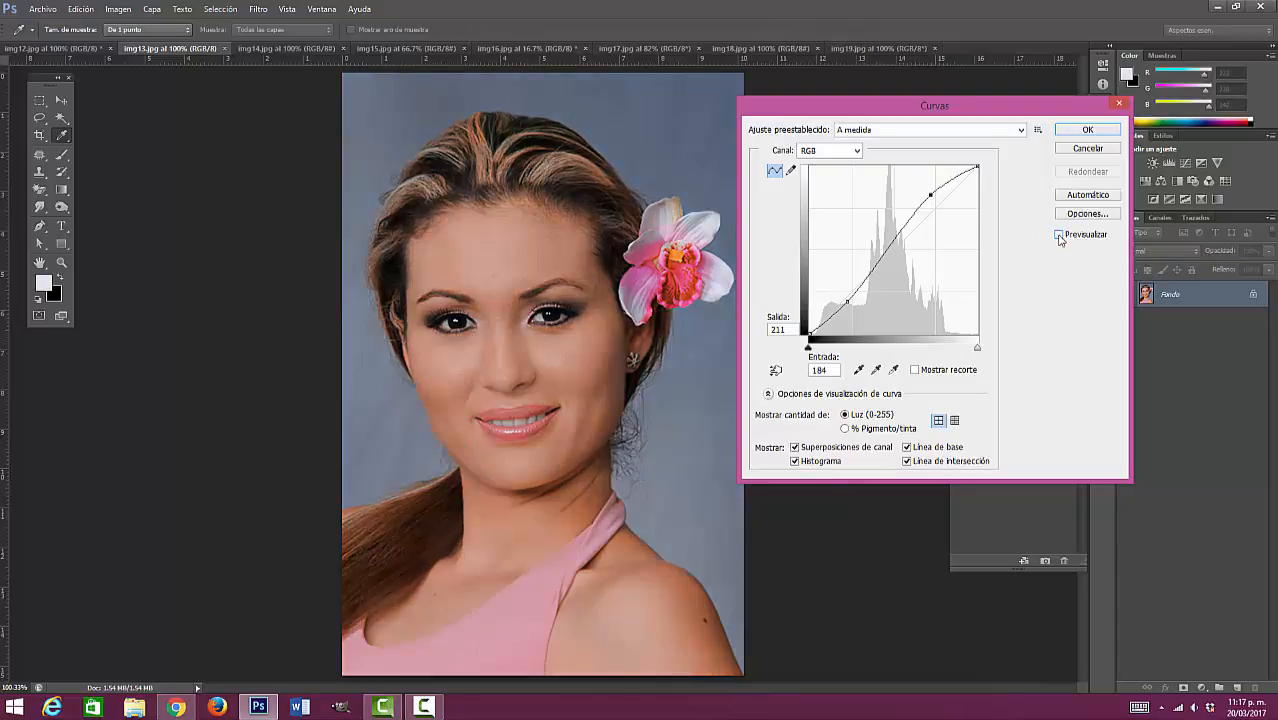
left_click(1059, 236)
left_click(1059, 236)
left_click(1059, 236)
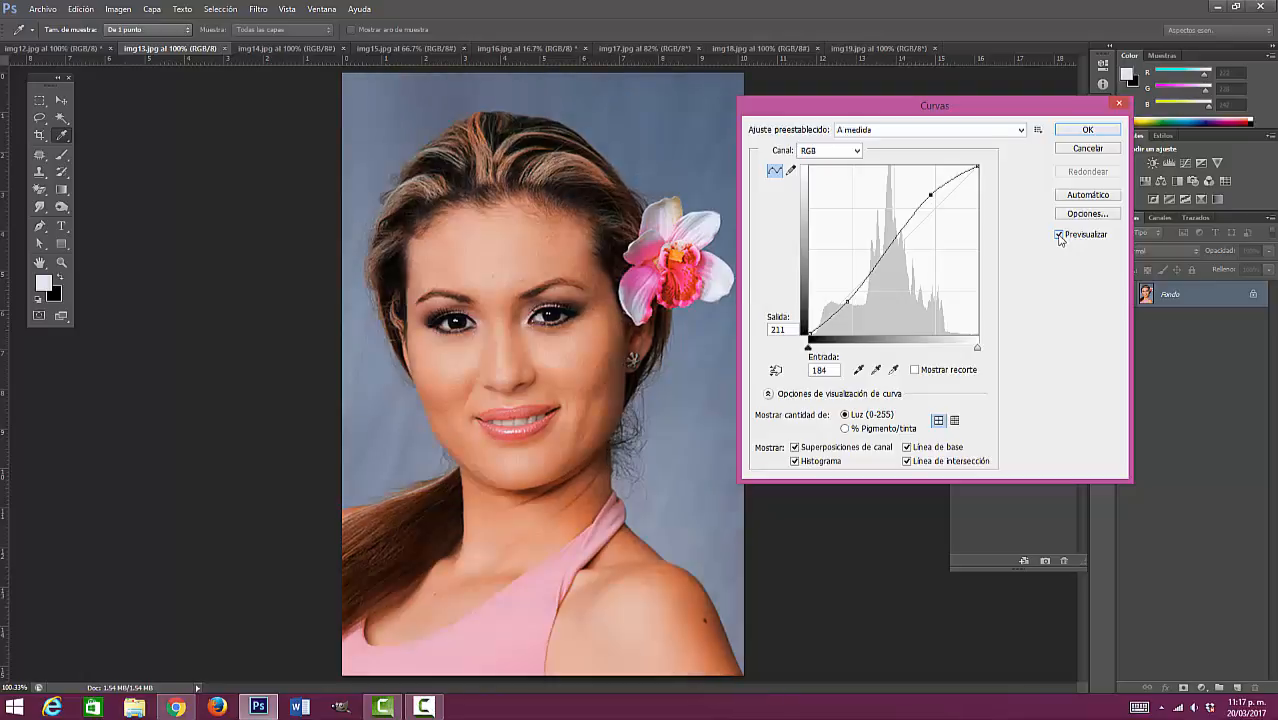
left_click(1059, 236)
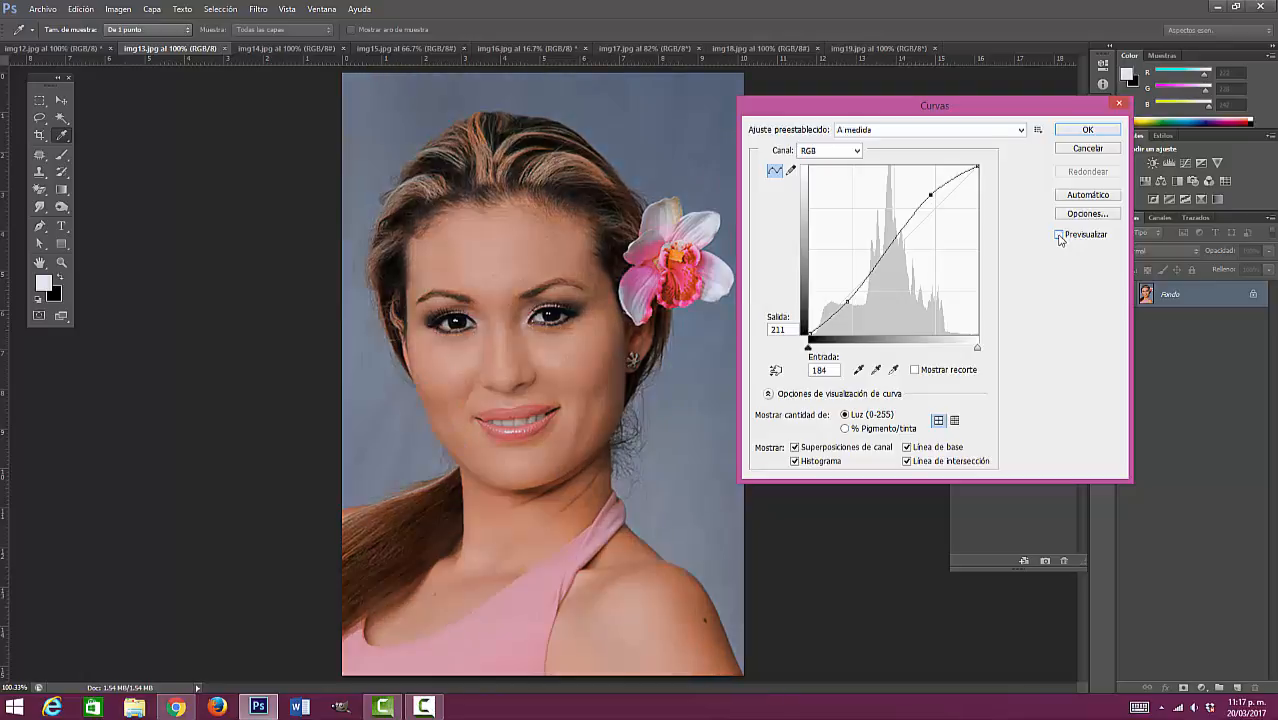
left_click(1059, 236)
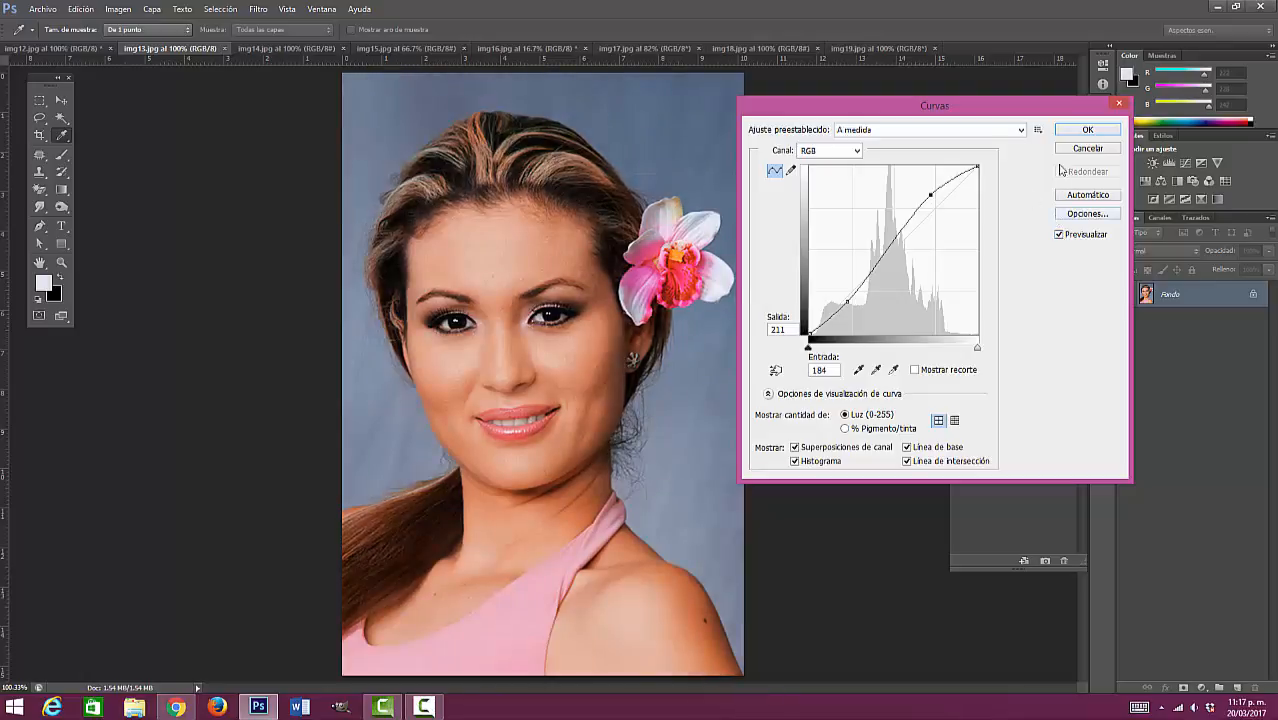
left_click(1086, 131)
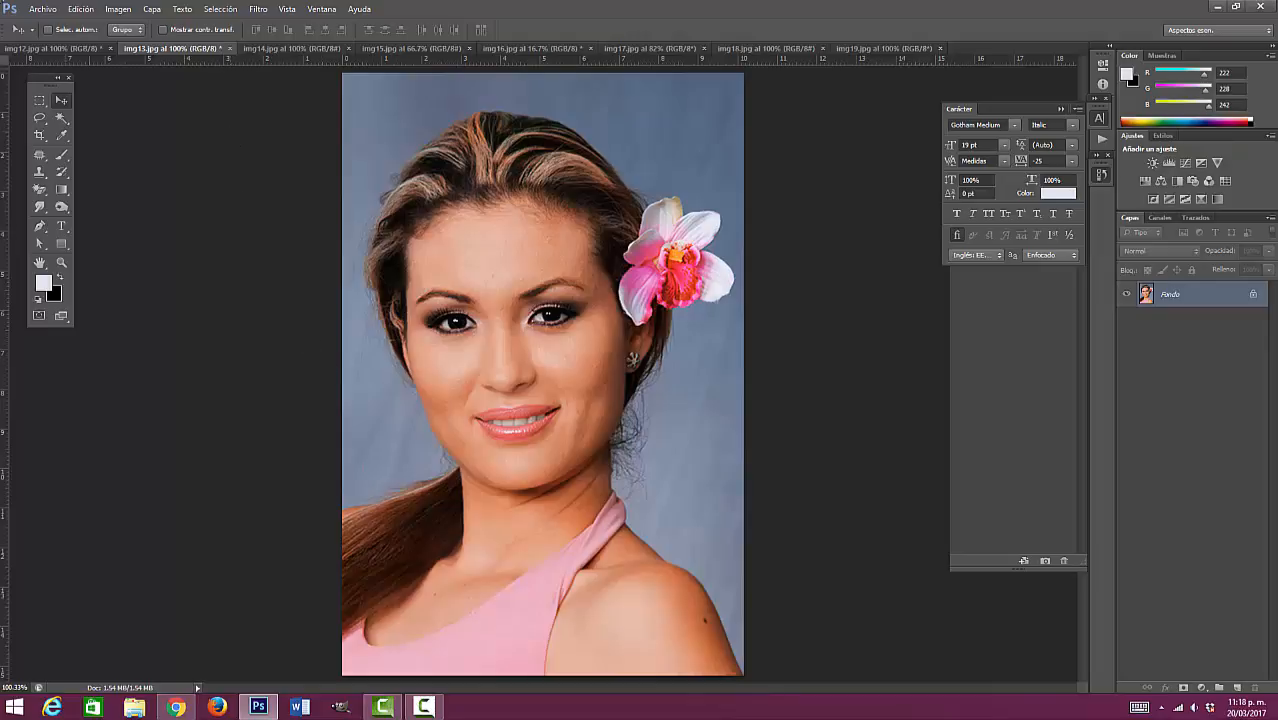
Close img12.jpg, img13.jpg and img16.jpg without saving their changes, leaving the face close-up img15.jpg in view
left_click(310, 50)
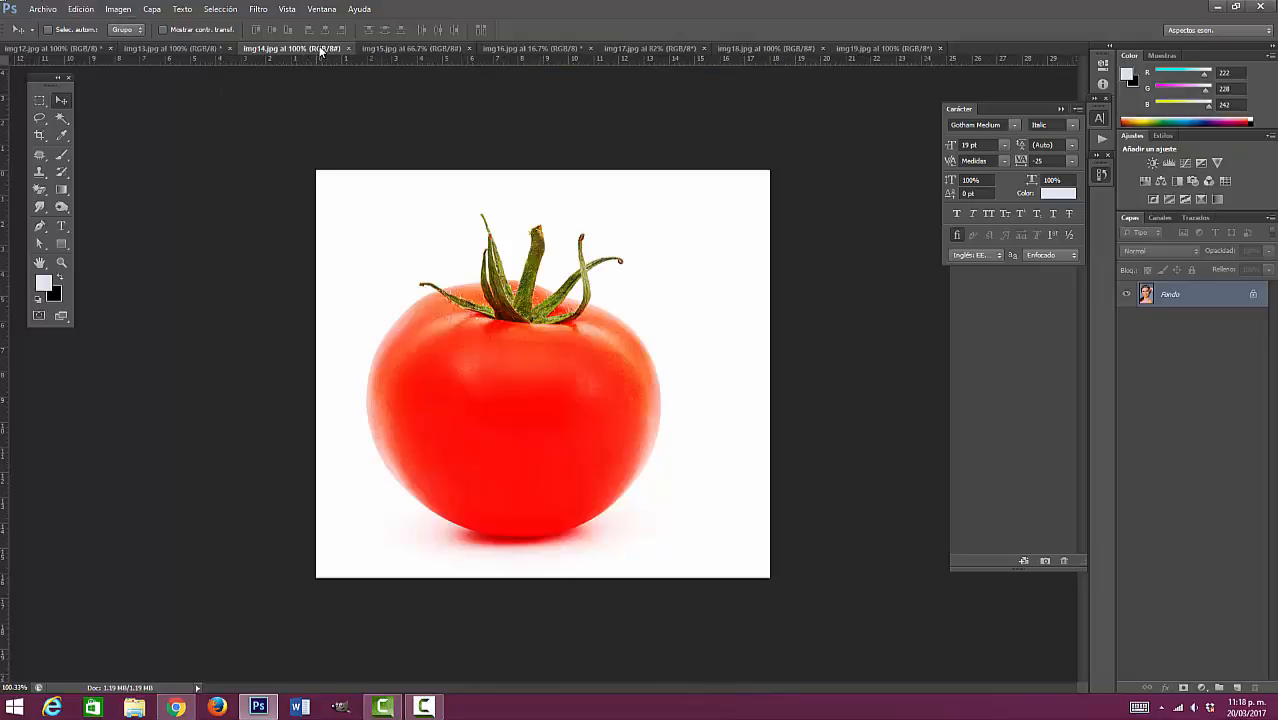
left_click(180, 48)
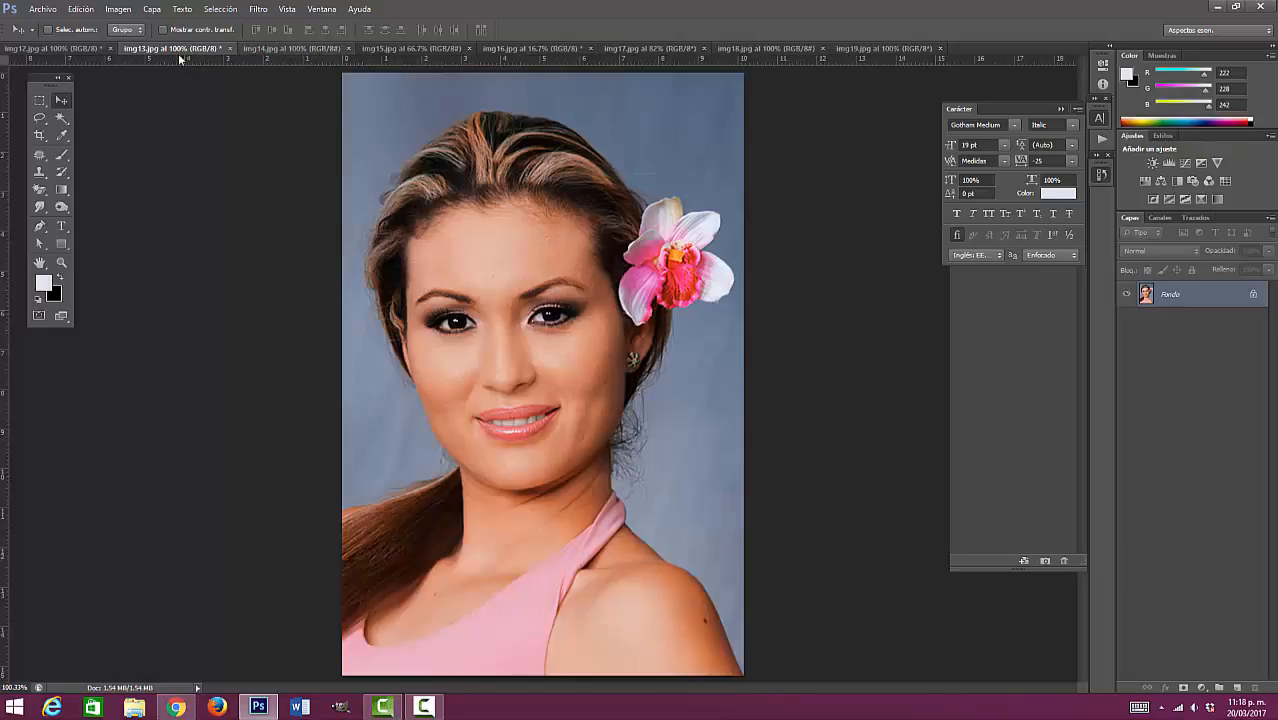
left_click(108, 47)
left_click(110, 47)
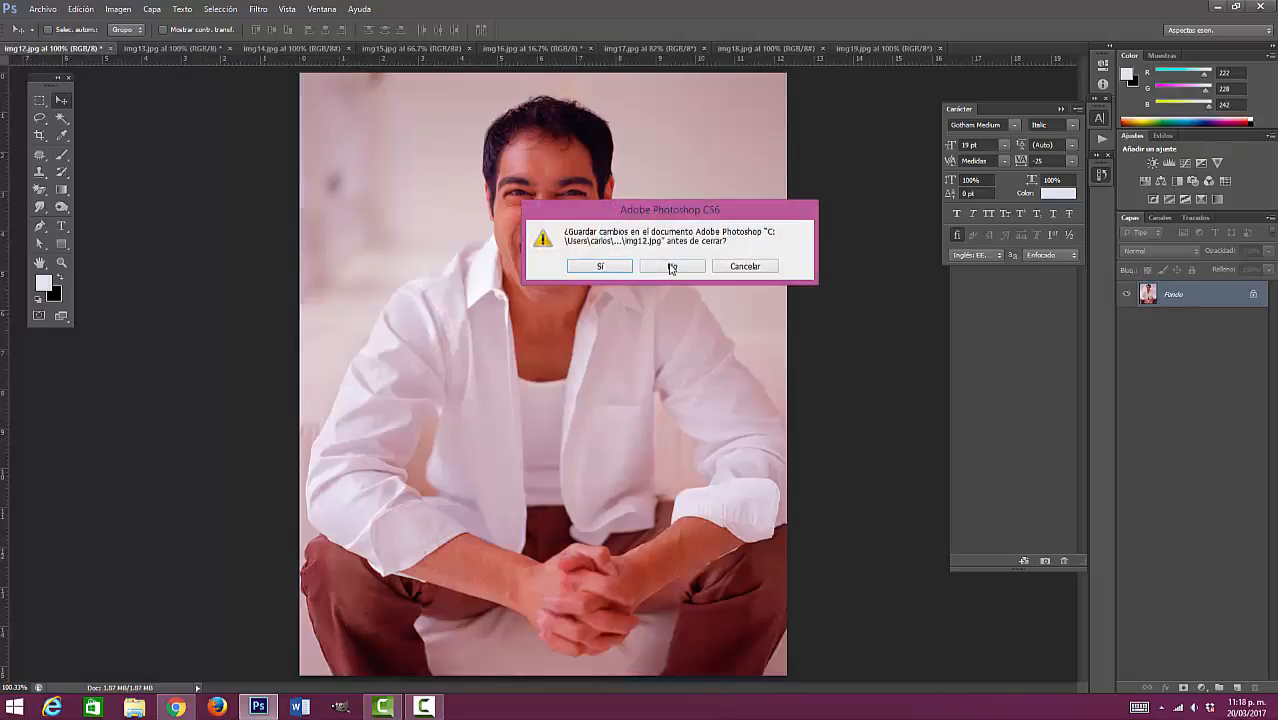
left_click(672, 268)
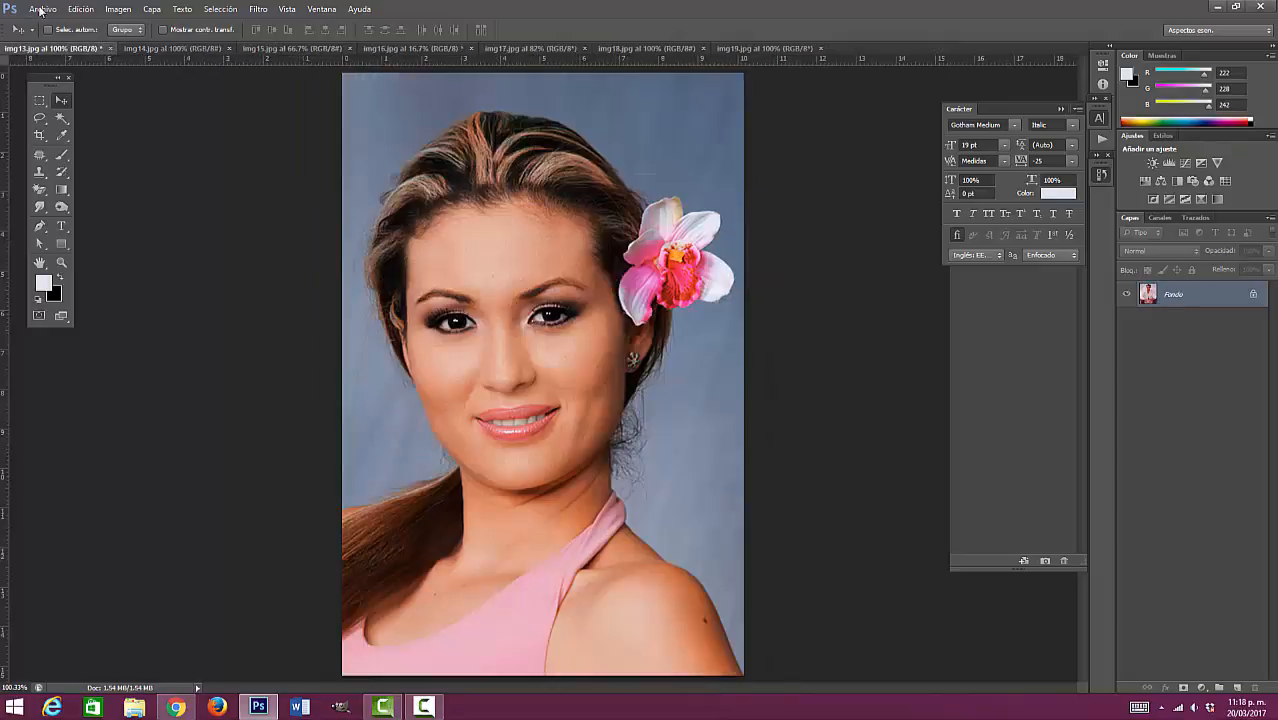
left_click(110, 48)
left_click(664, 276)
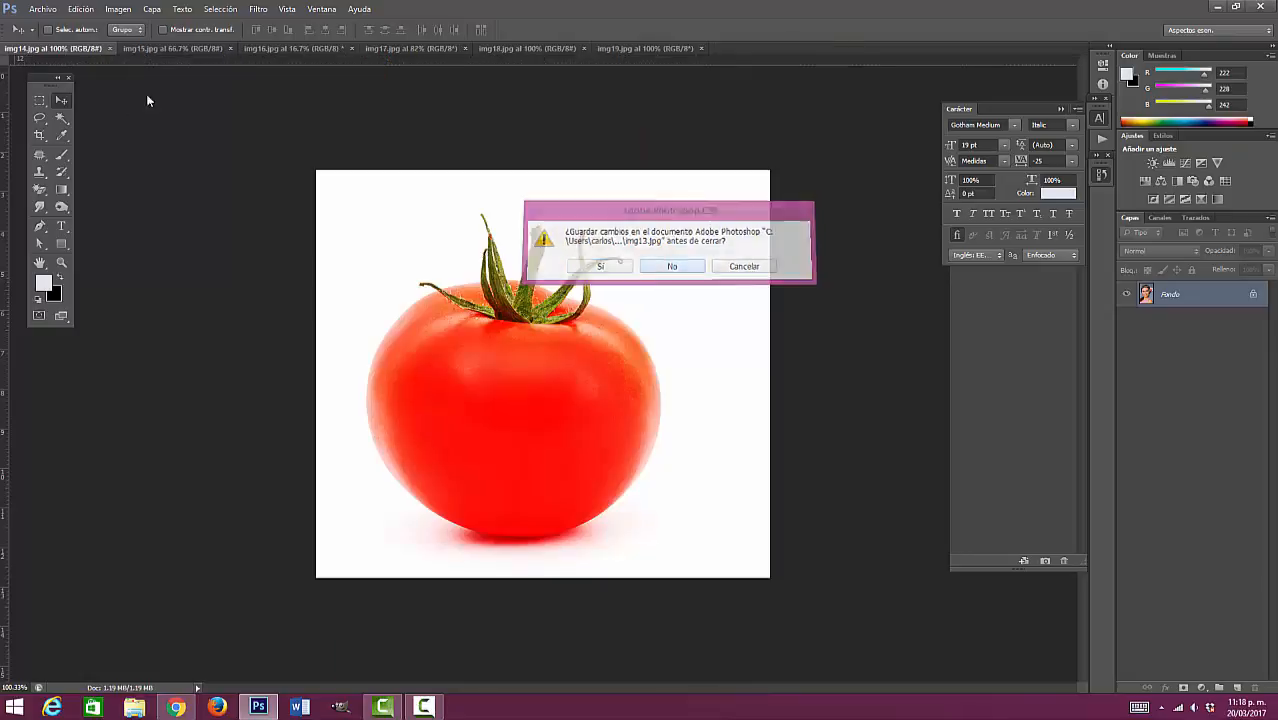
left_click(200, 48)
left_click(285, 48)
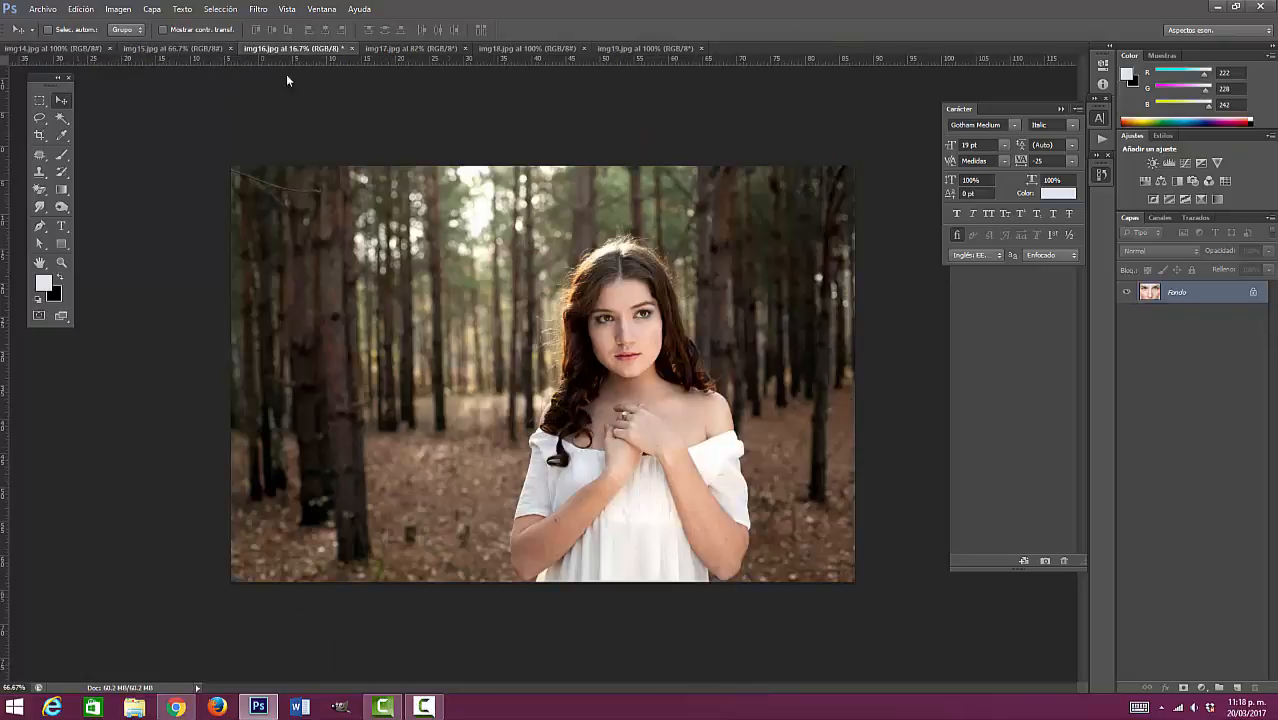
left_click(351, 48)
left_click(664, 266)
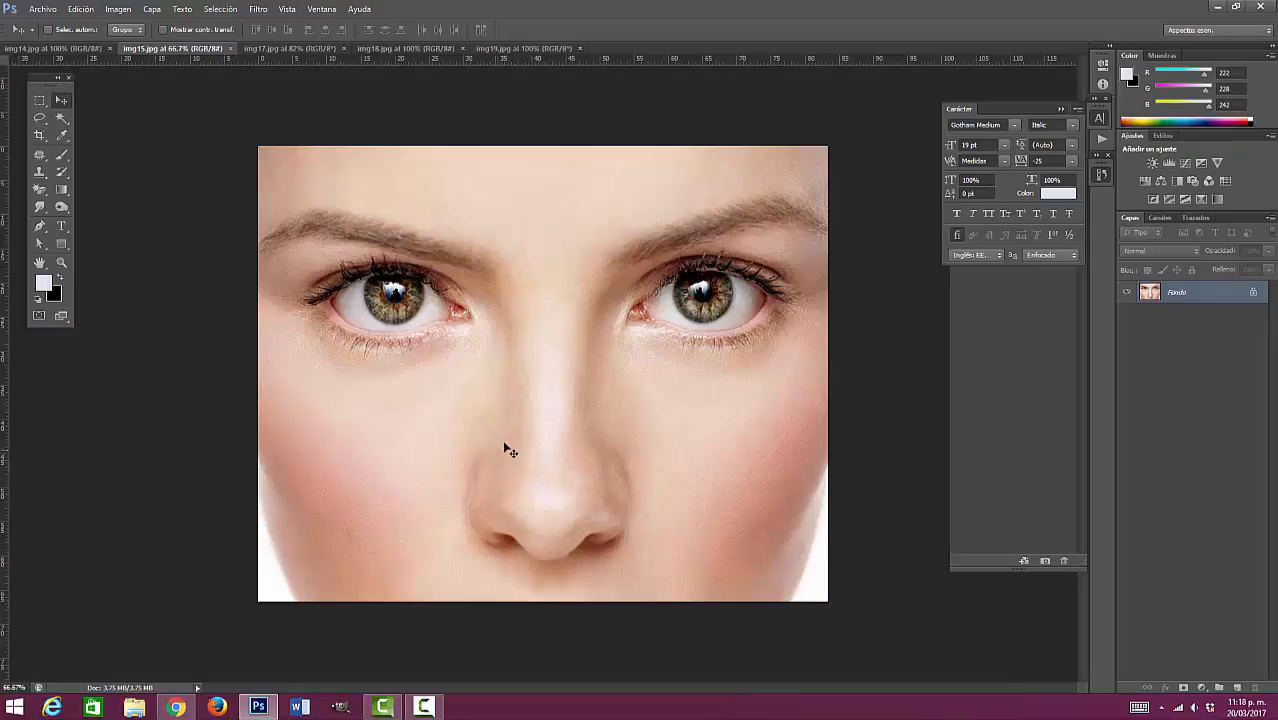
Open Selective Color for img15.jpg, move the dialog beside the face and keep Reds (Rojos) as the target colour
left_click(119, 10)
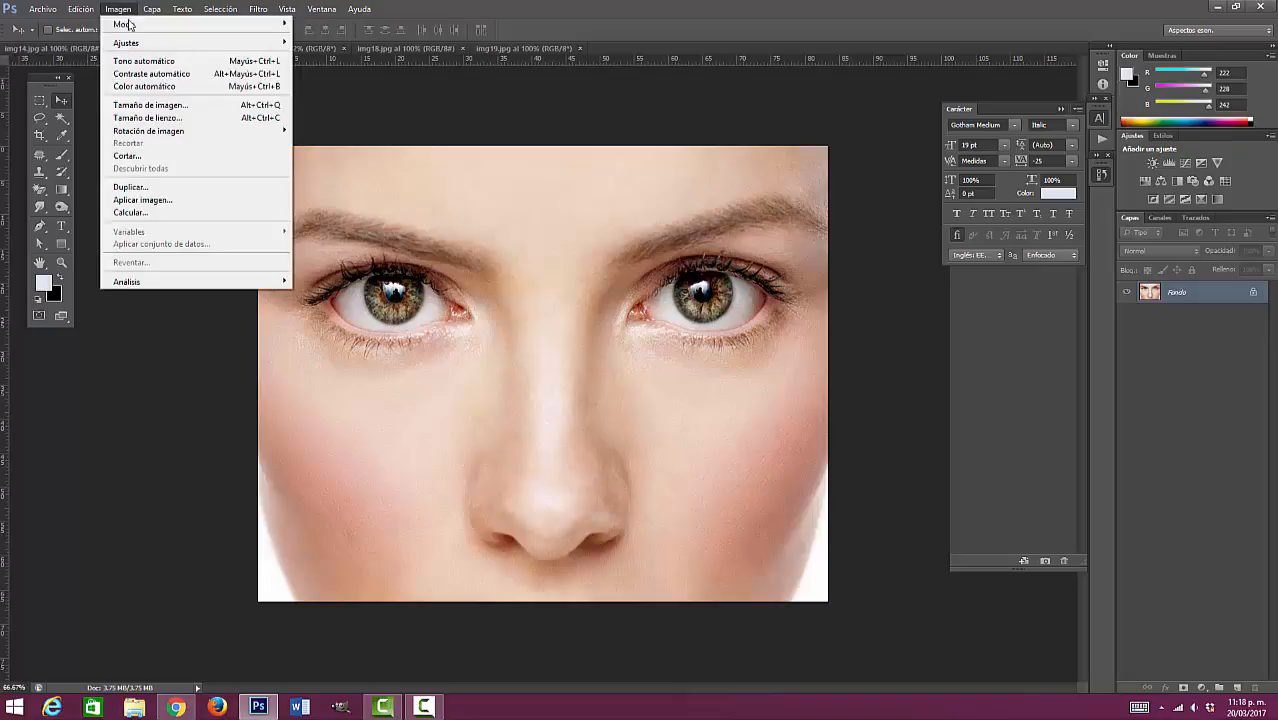
mouse_move(130, 43)
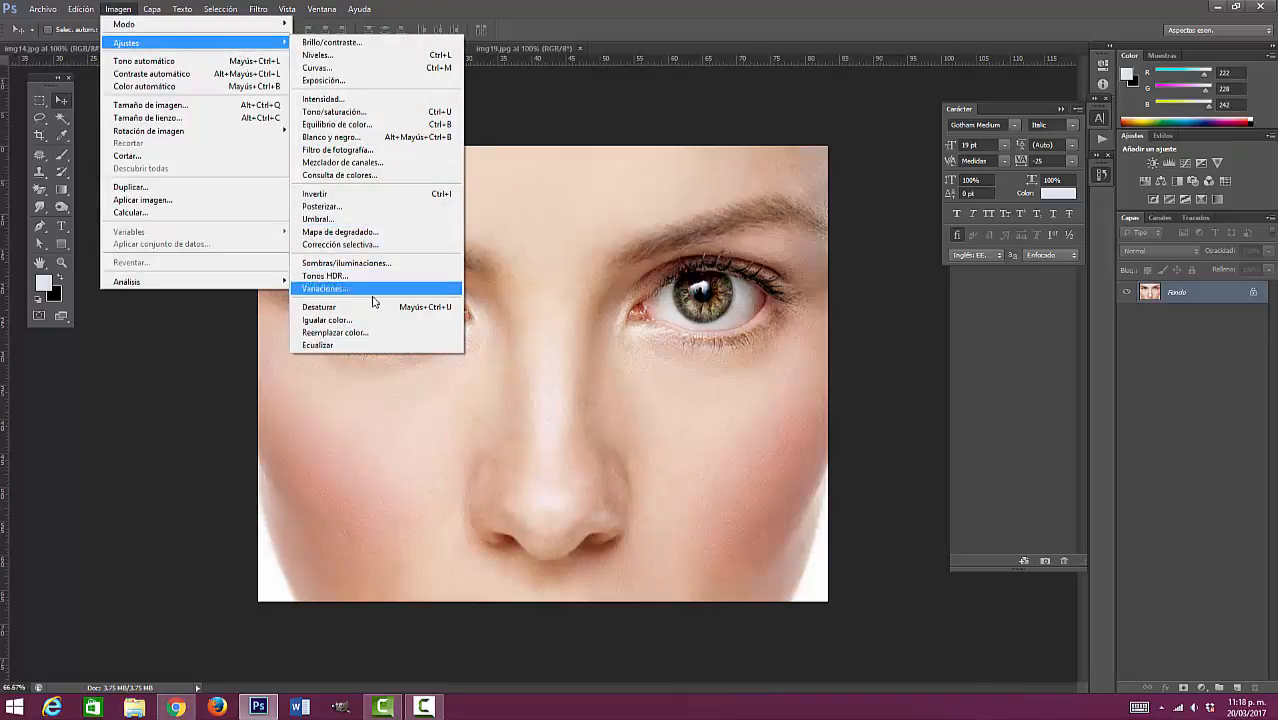
left_click(400, 245)
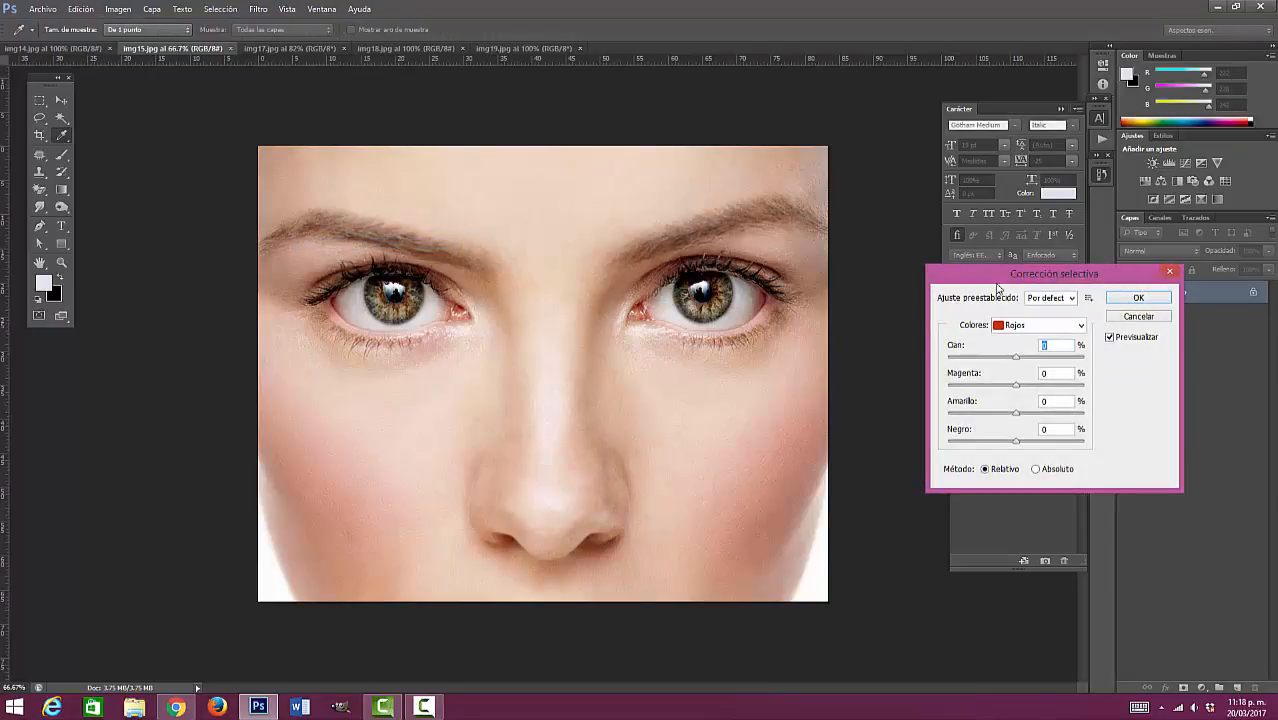
left_click_drag(976, 252, 897, 165)
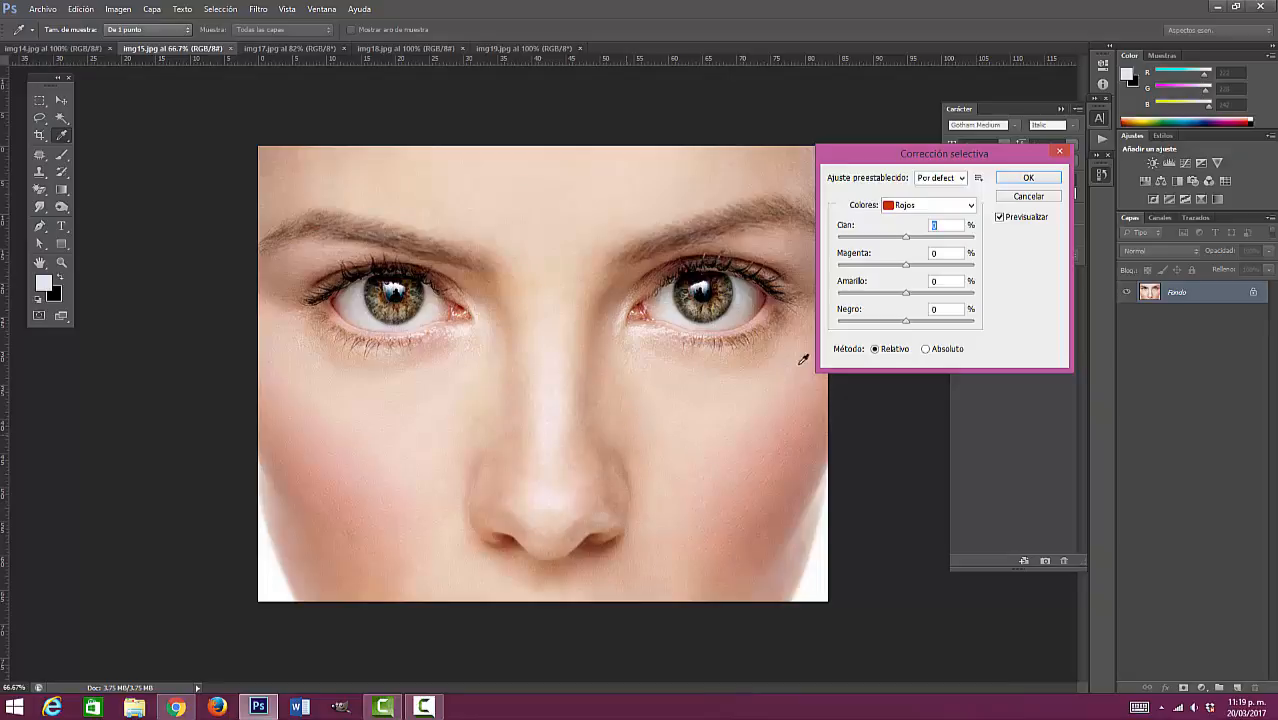
left_click(964, 208)
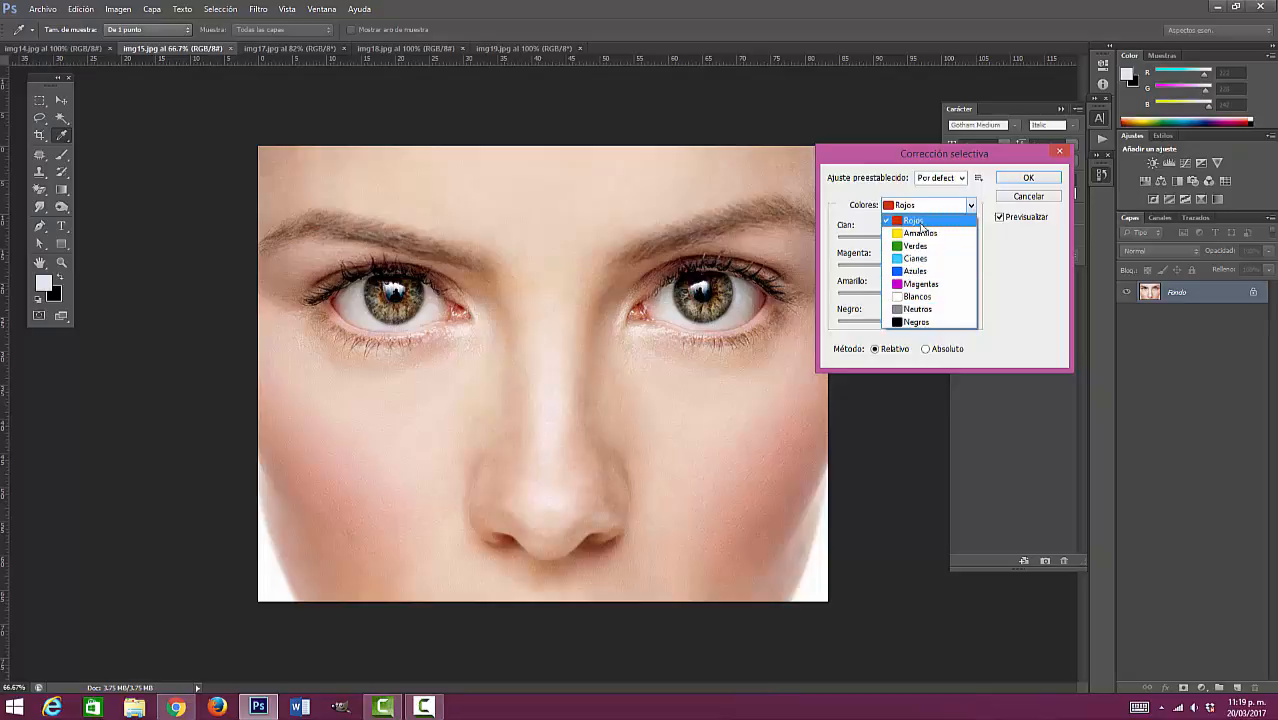
left_click(920, 222)
key("Tab")
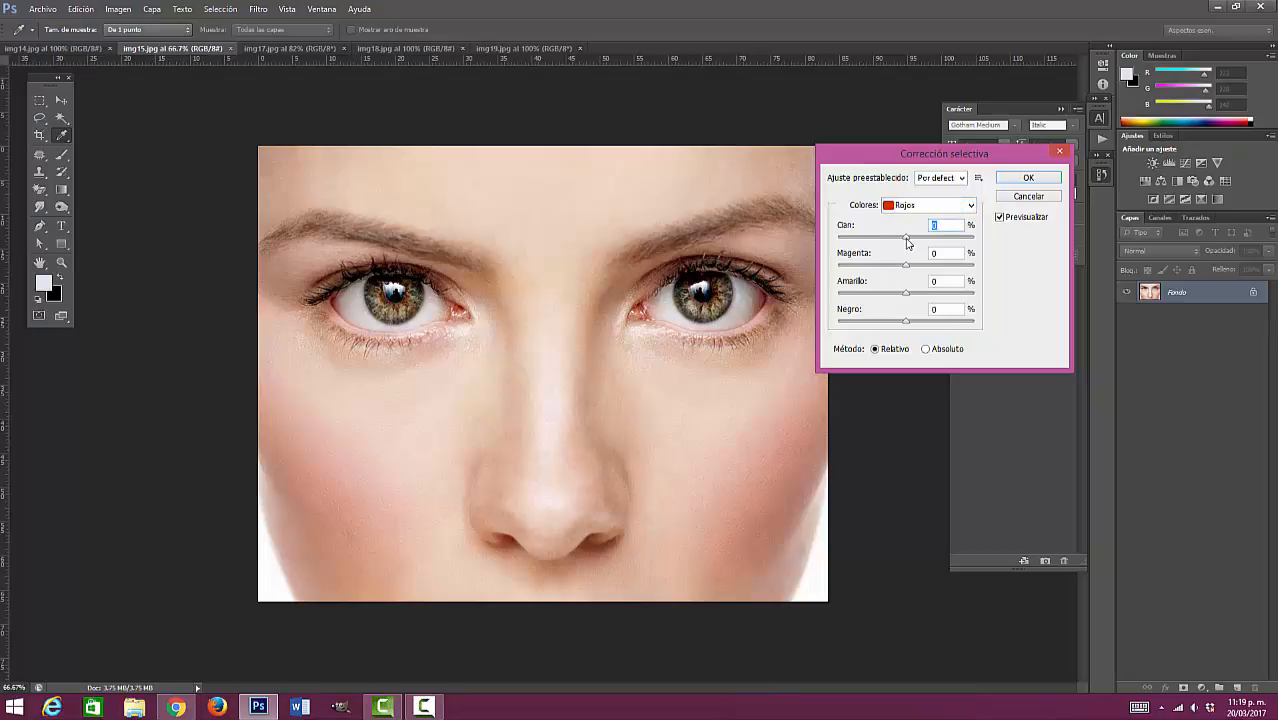
Adjust the reds to Cyan -35%, Magenta +30%, Yellow +50% and Black +25%
left_click_drag(906, 238, 881, 251)
left_click_drag(912, 264, 929, 299)
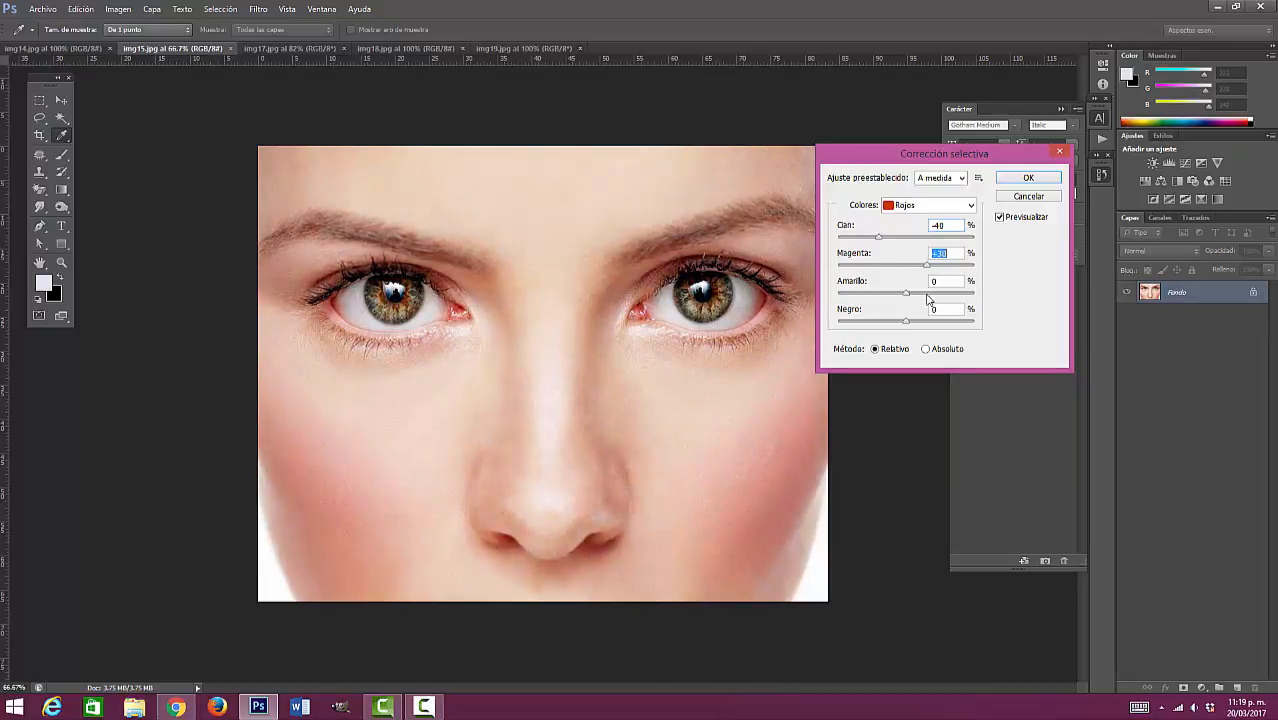
left_click(908, 297)
left_click_drag(908, 297, 942, 317)
mouse_move(910, 328)
left_mouse_down()
mouse_move(943, 330)
mouse_move(868, 334)
mouse_move(930, 337)
mouse_move(904, 343)
mouse_move(922, 346)
left_mouse_up()
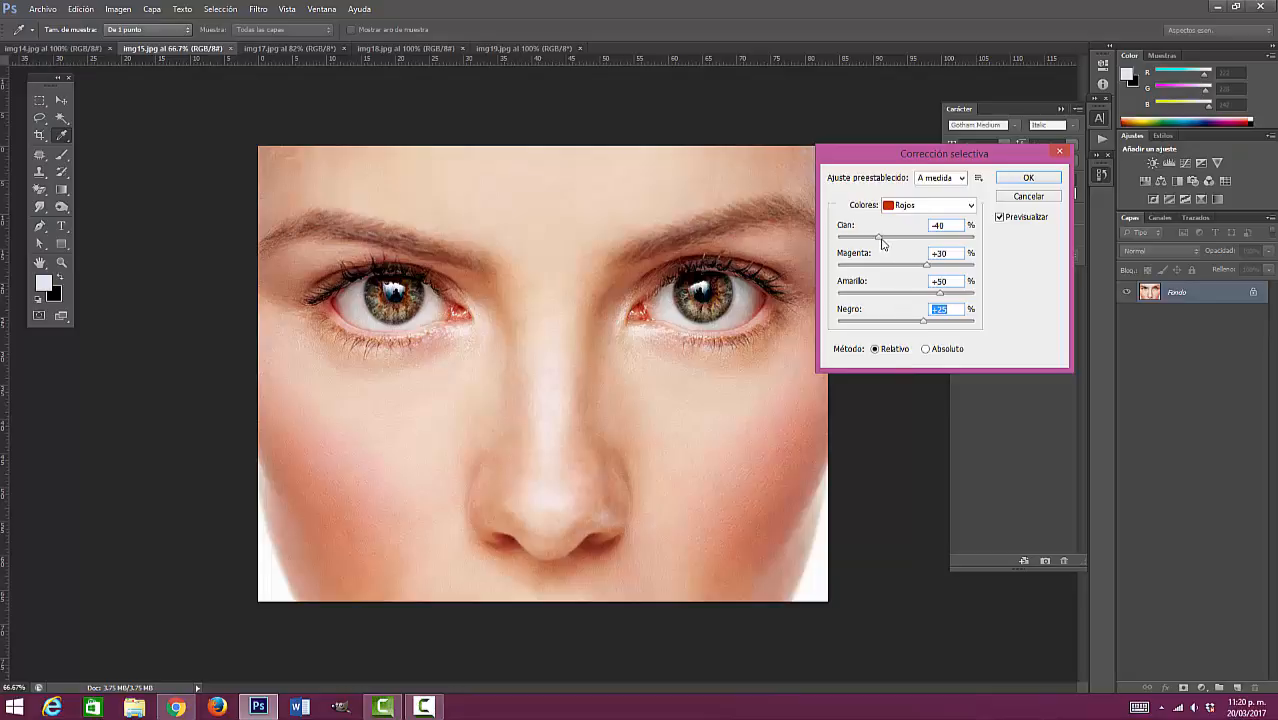
mouse_move(882, 243)
left_mouse_down()
mouse_move(899, 248)
mouse_move(874, 252)
mouse_move(885, 255)
left_mouse_up()
Compare the face with and without the preview, raise the yellow in the reds slightly, and apply Selective Color
left_click(999, 218)
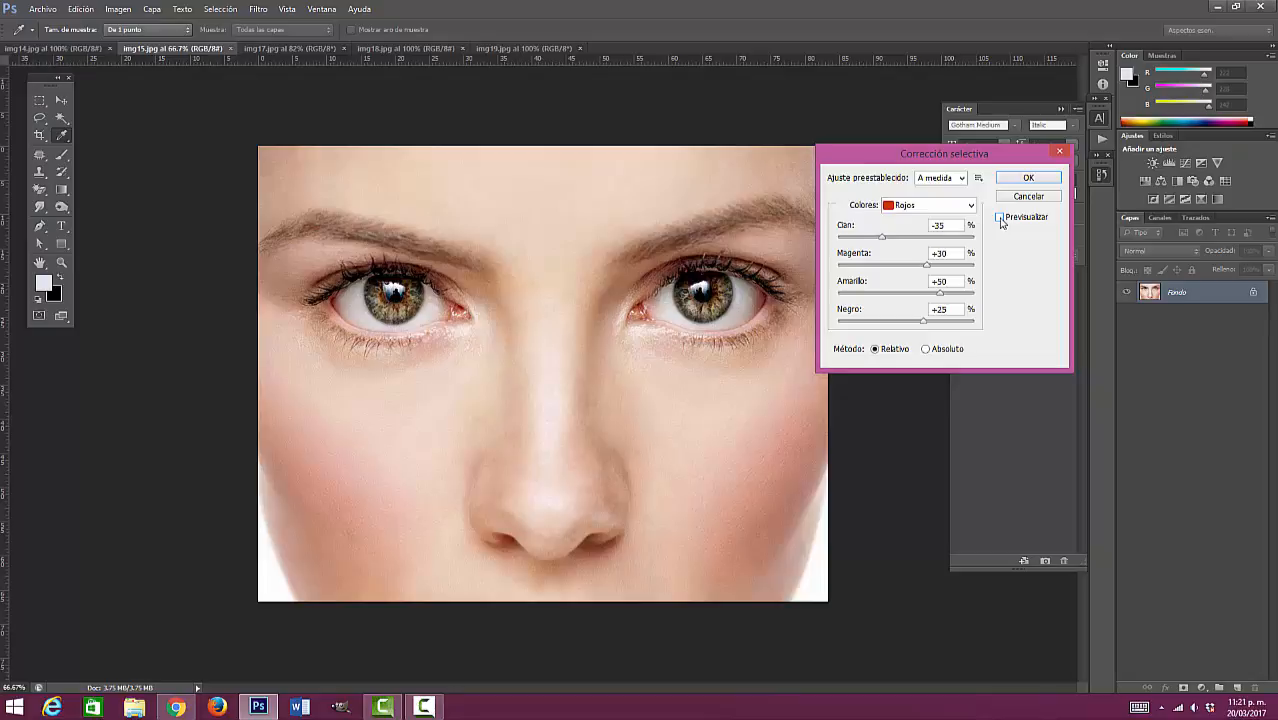
left_click(999, 218)
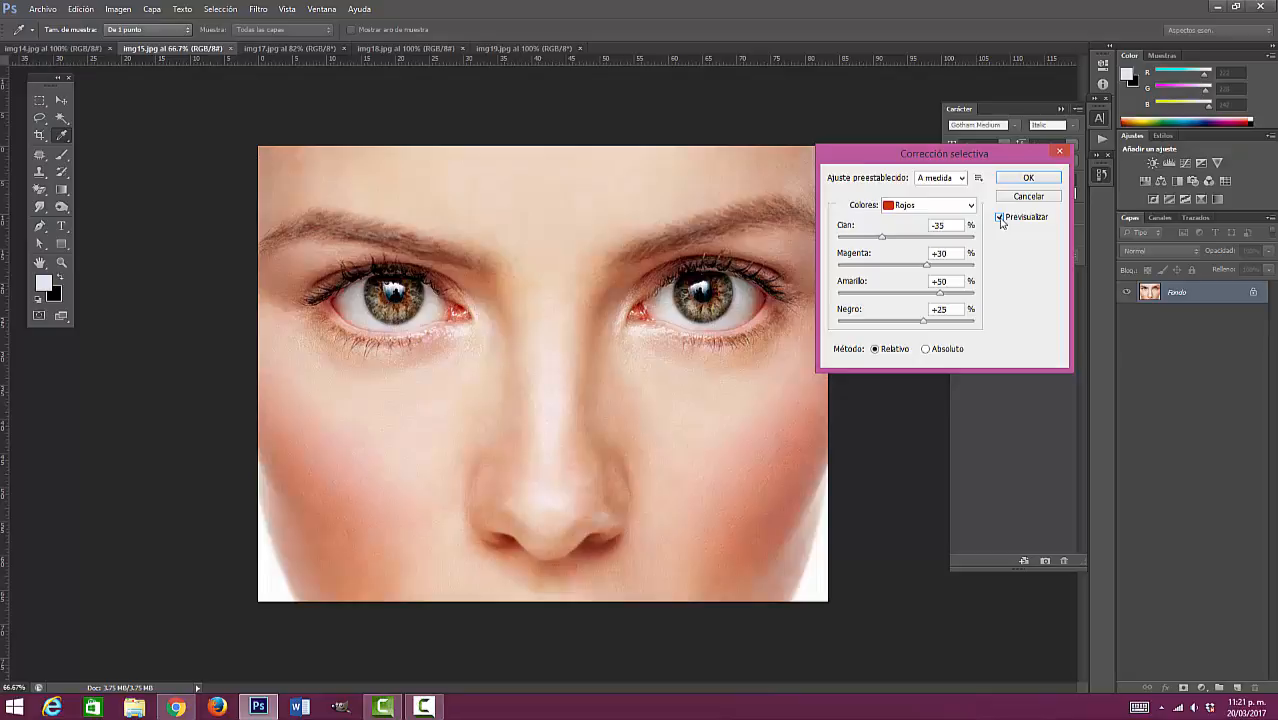
left_click(999, 218)
left_click(999, 218)
left_click(999, 218)
left_click(999, 218)
left_click_drag(940, 292, 950, 322)
left_click(1028, 177)
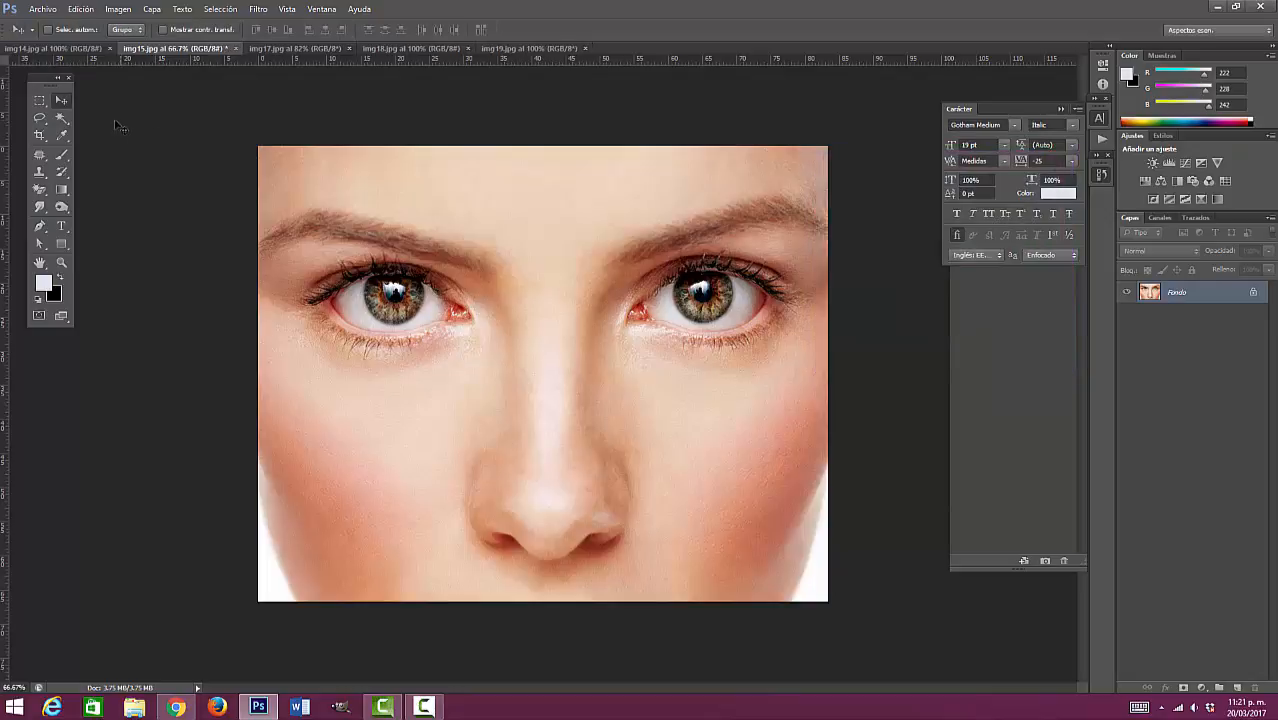
left_click(119, 11)
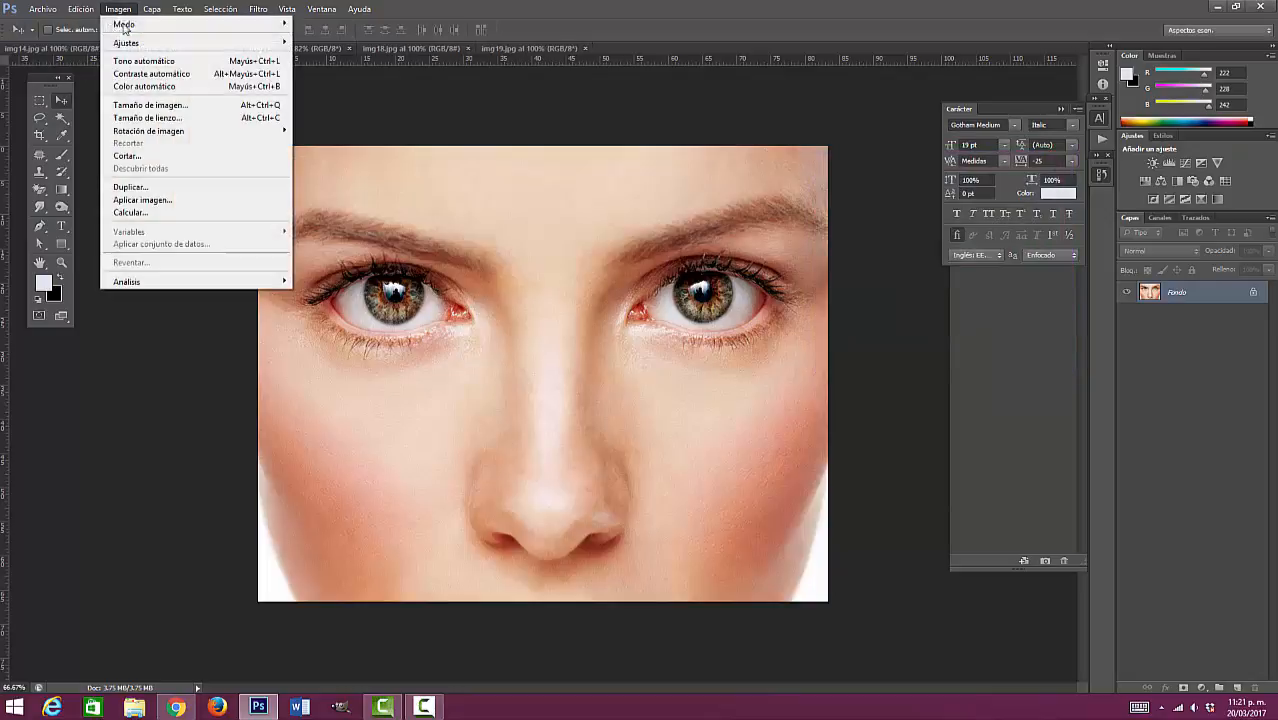
mouse_move(126, 43)
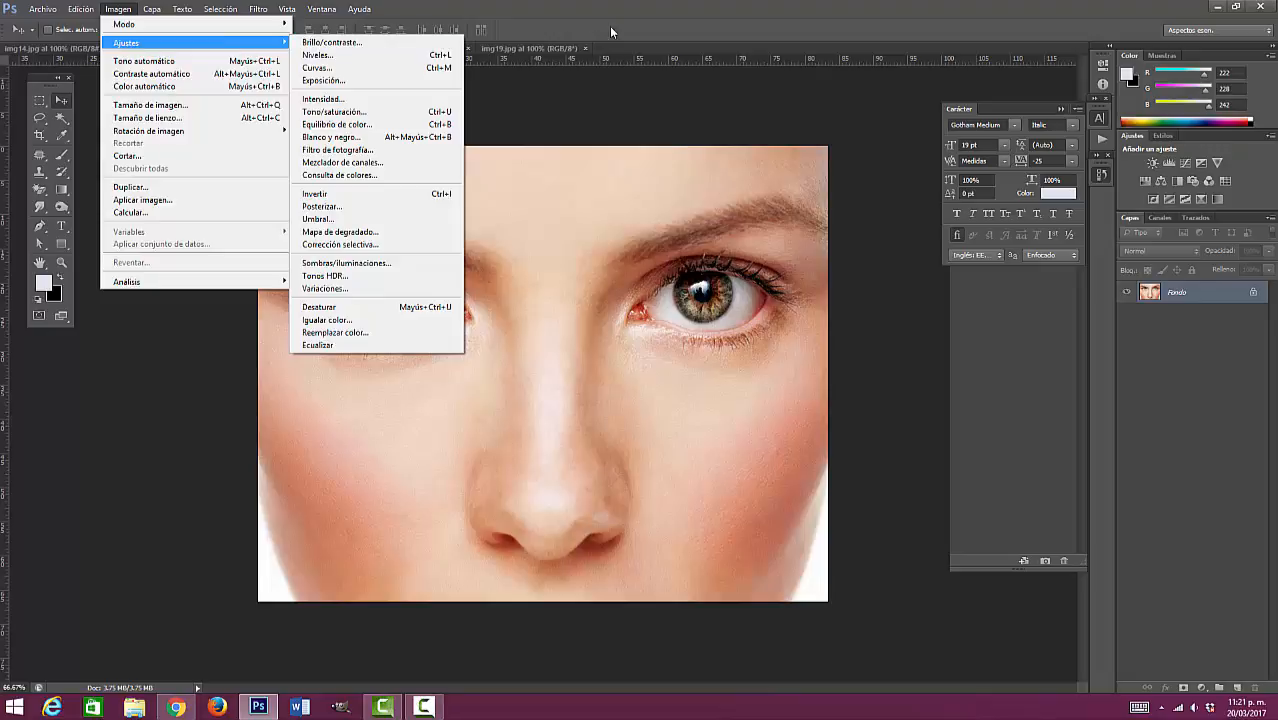
left_click(610, 28)
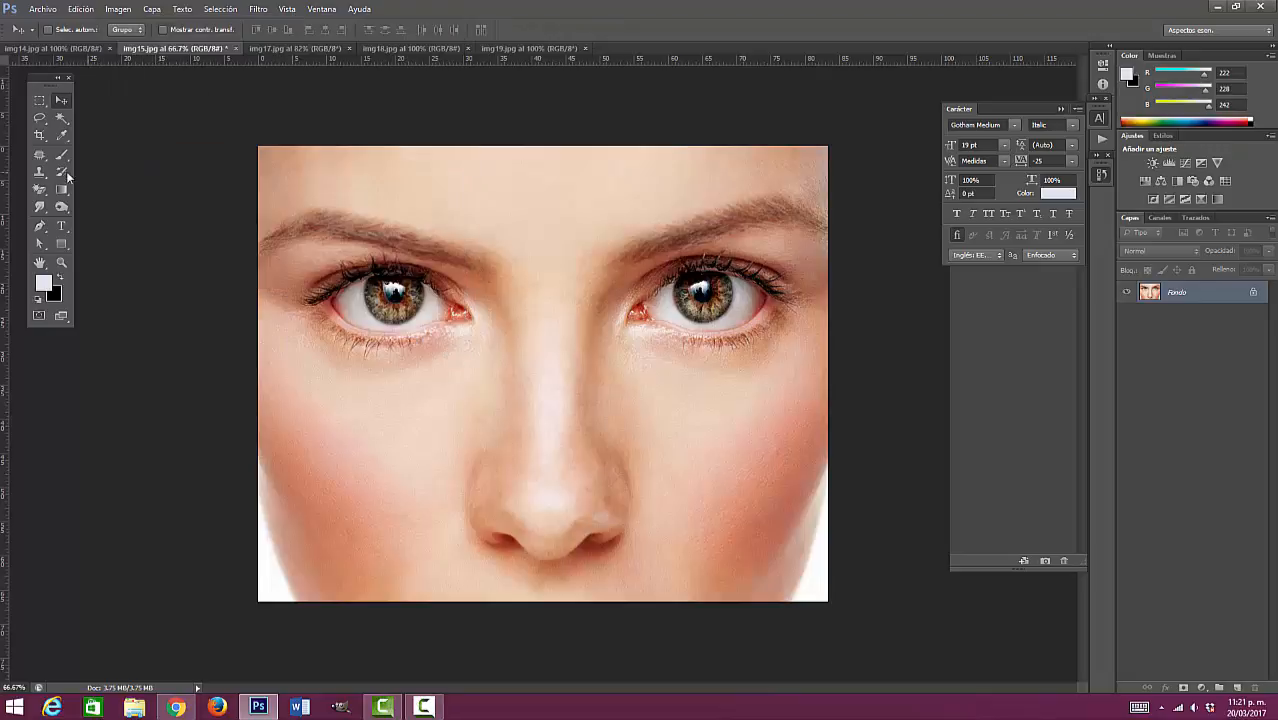
Close img15.jpg without saving its changes, look through the remaining photos and switch to the beach portrait img17.jpg
left_click(236, 48)
left_click(672, 268)
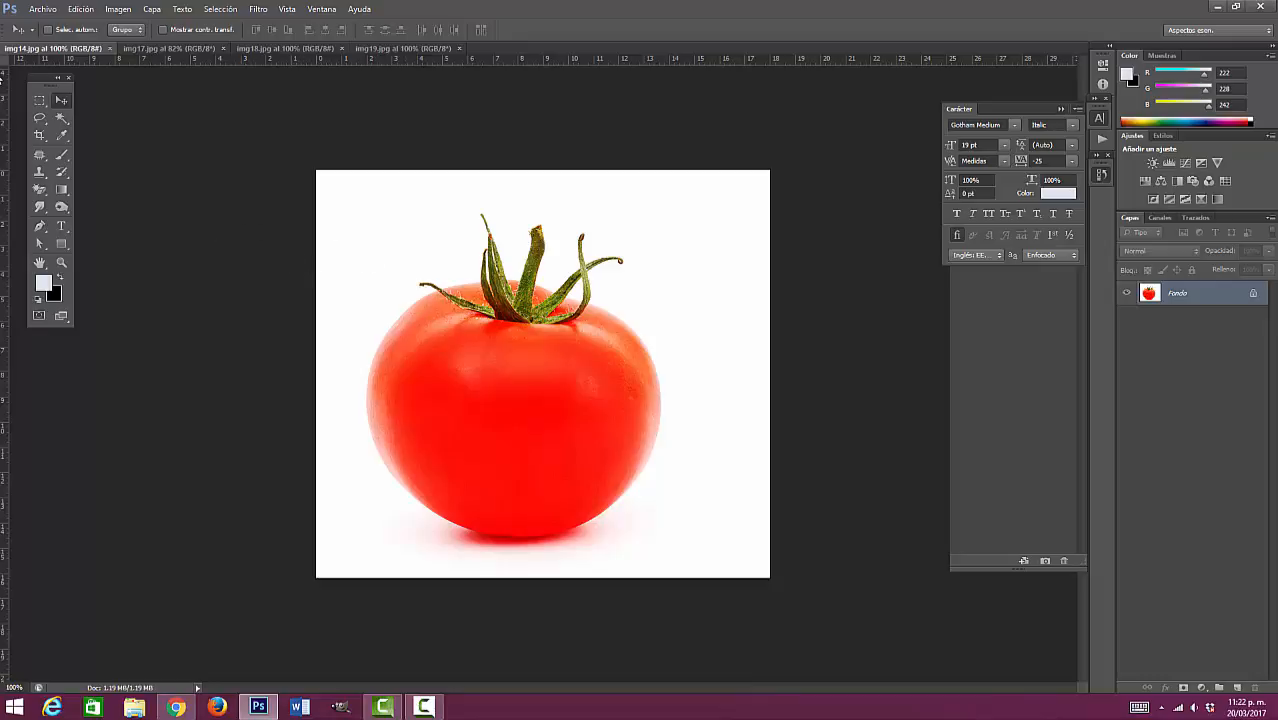
left_click(405, 48)
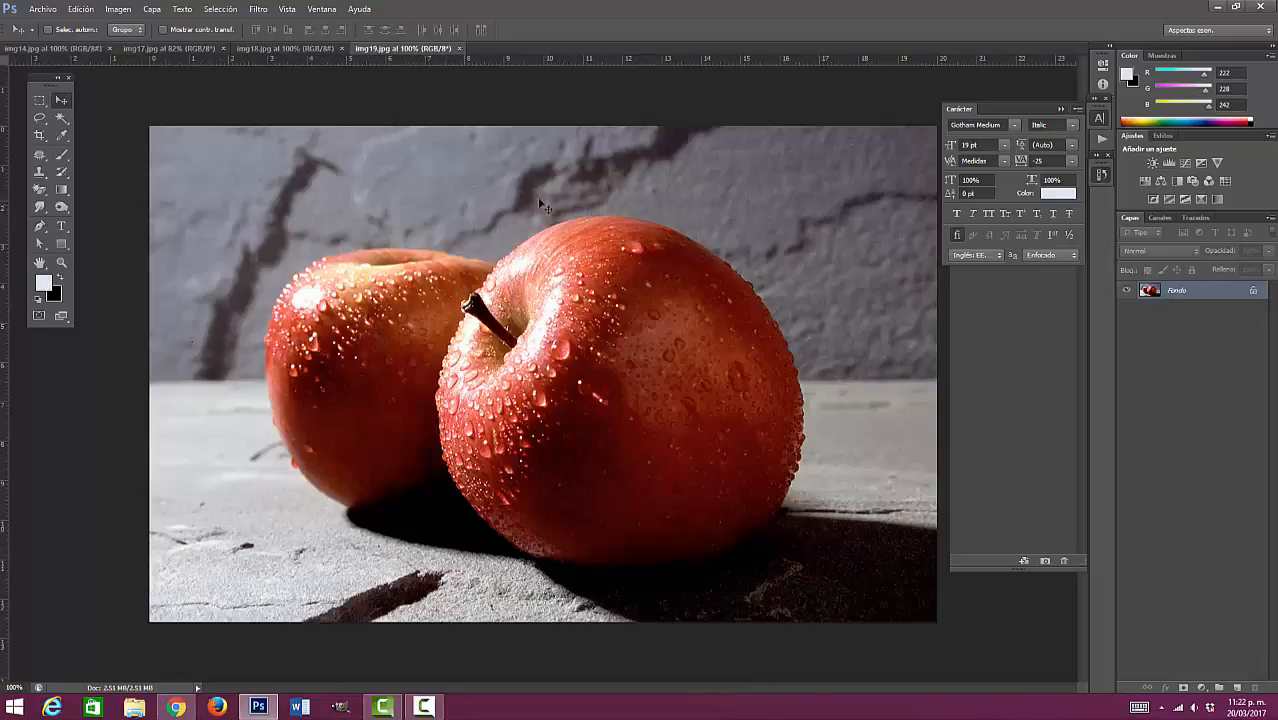
left_click(300, 50)
left_click(190, 49)
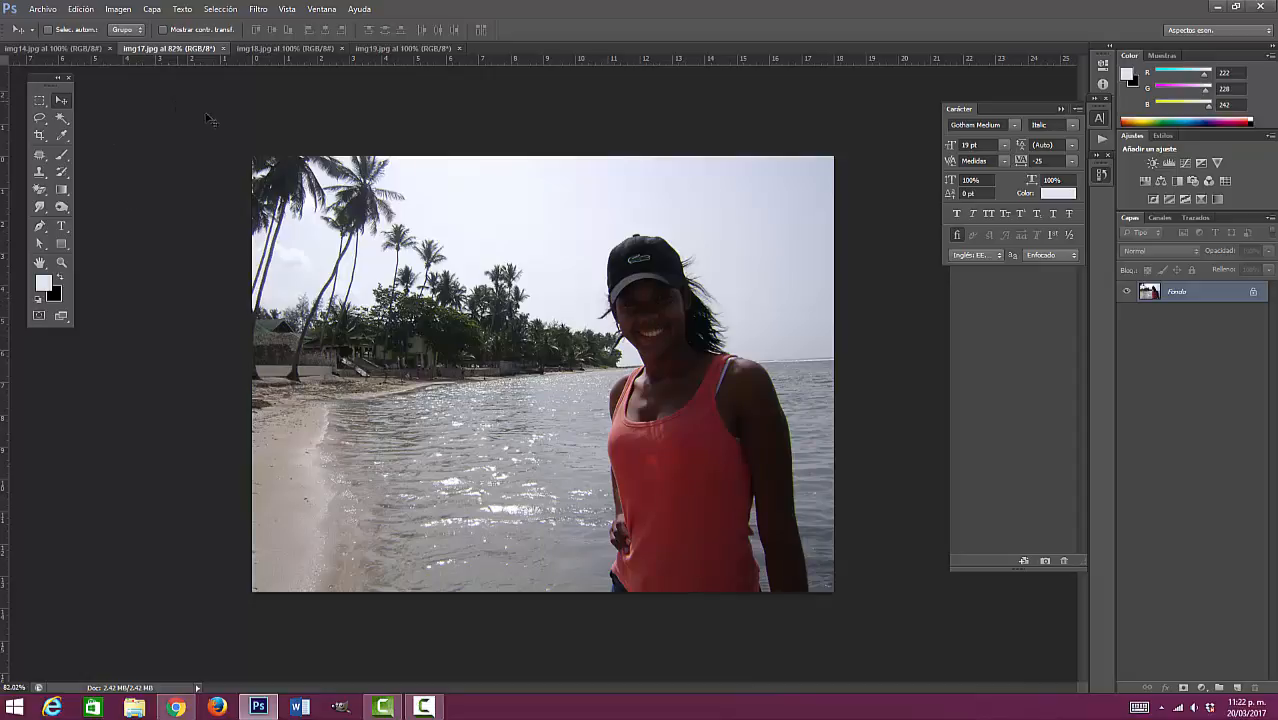
Open Shadows/Highlights (Sombras/iluminaciones) for img17.jpg and move the dialog clear of the woman
left_click(125, 10)
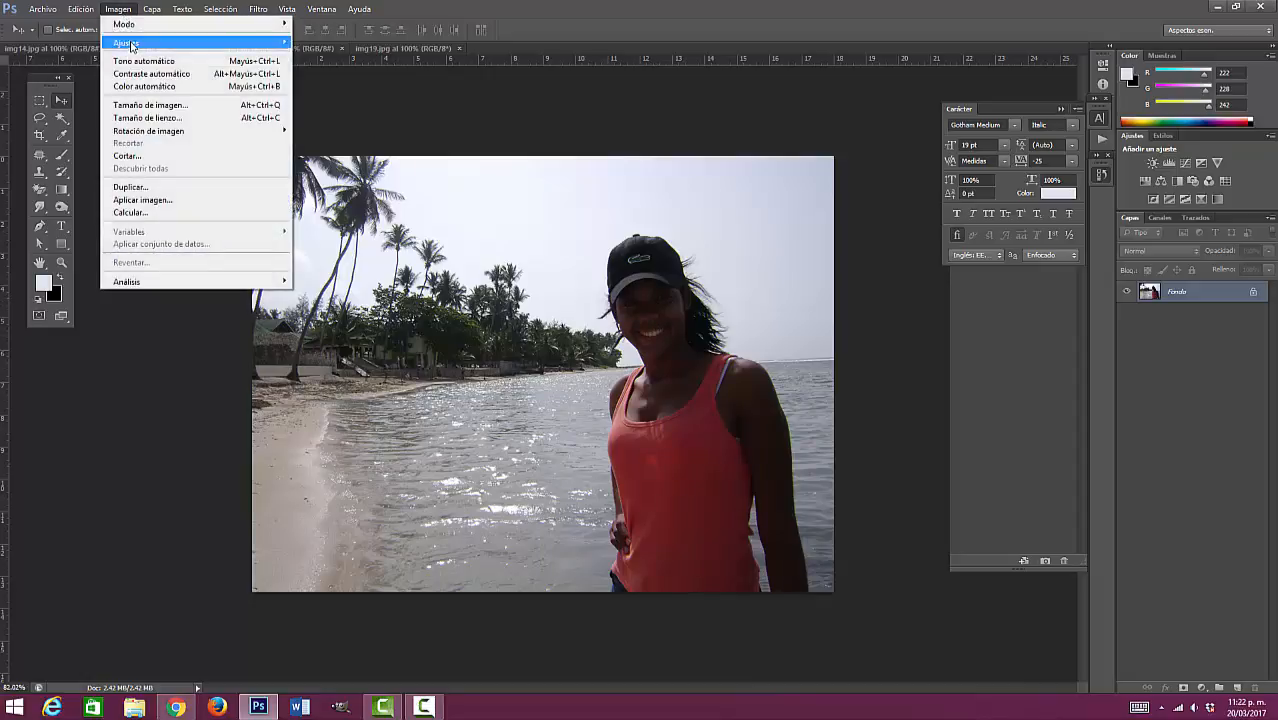
mouse_move(130, 43)
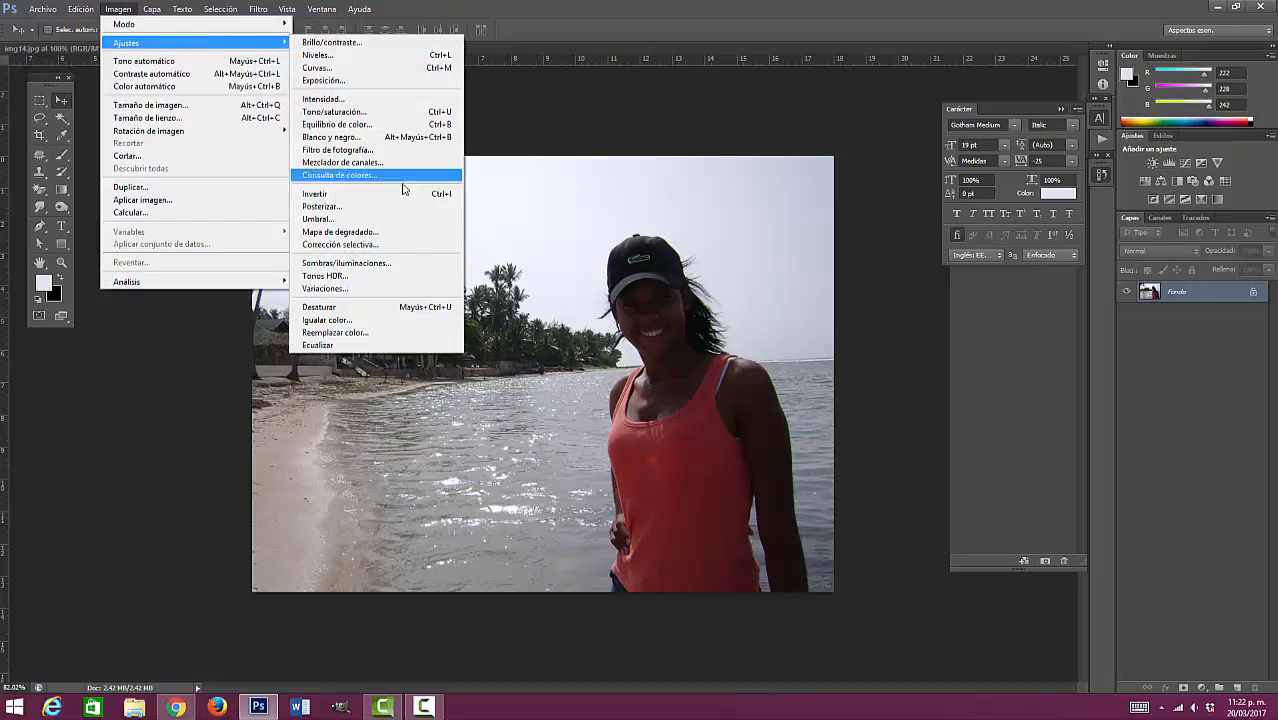
left_click(393, 264)
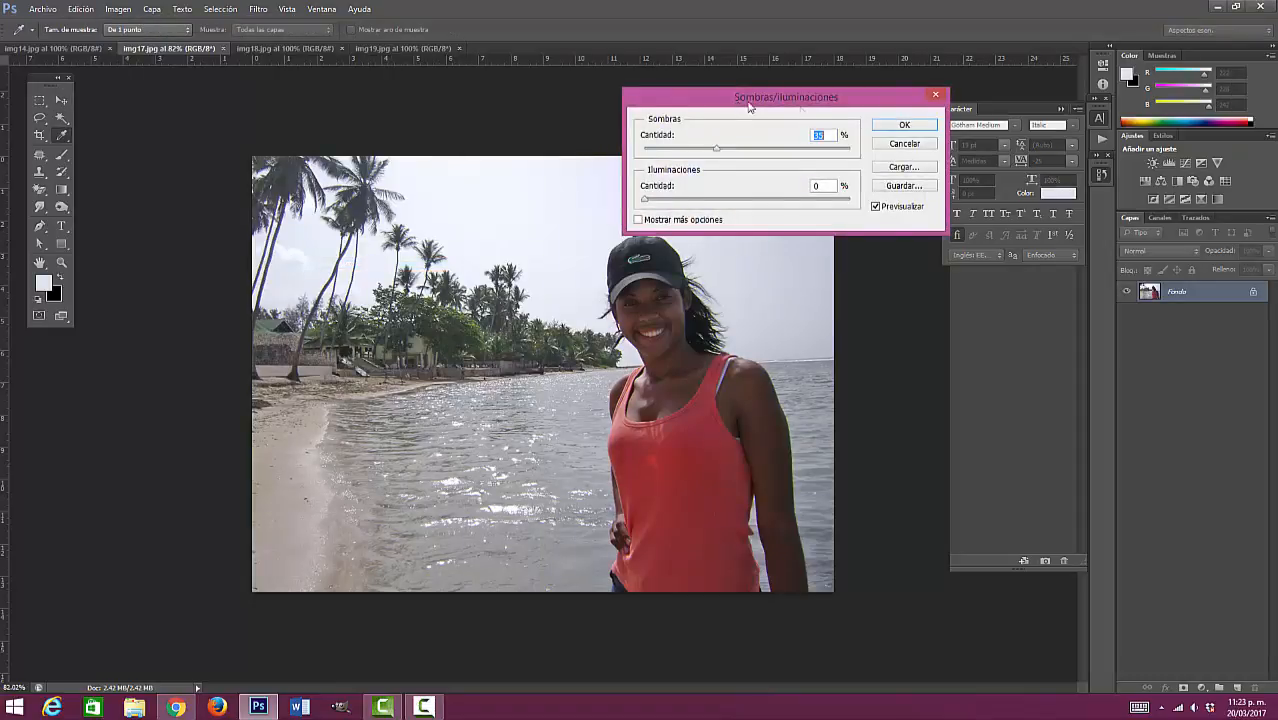
left_click_drag(739, 103, 972, 140)
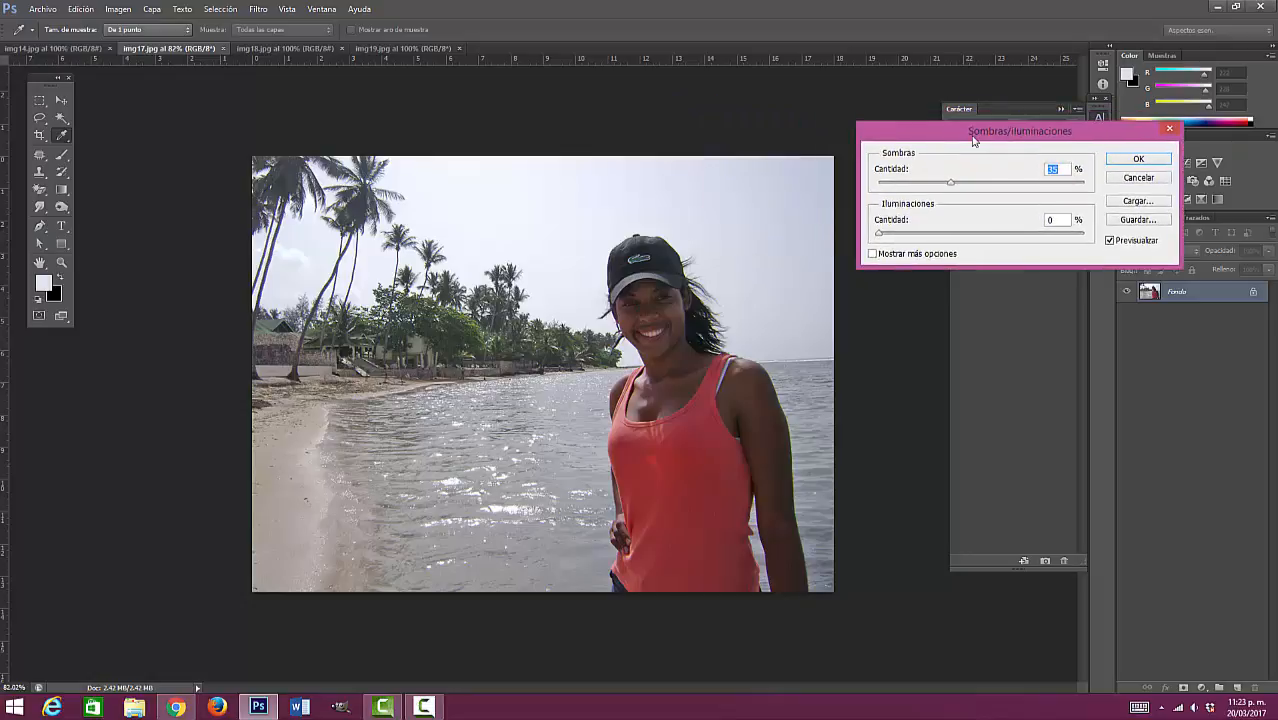
Compare the beach portrait with and without the preview several times and apply Shadows 35% and Highlights 0%
left_click(1110, 241)
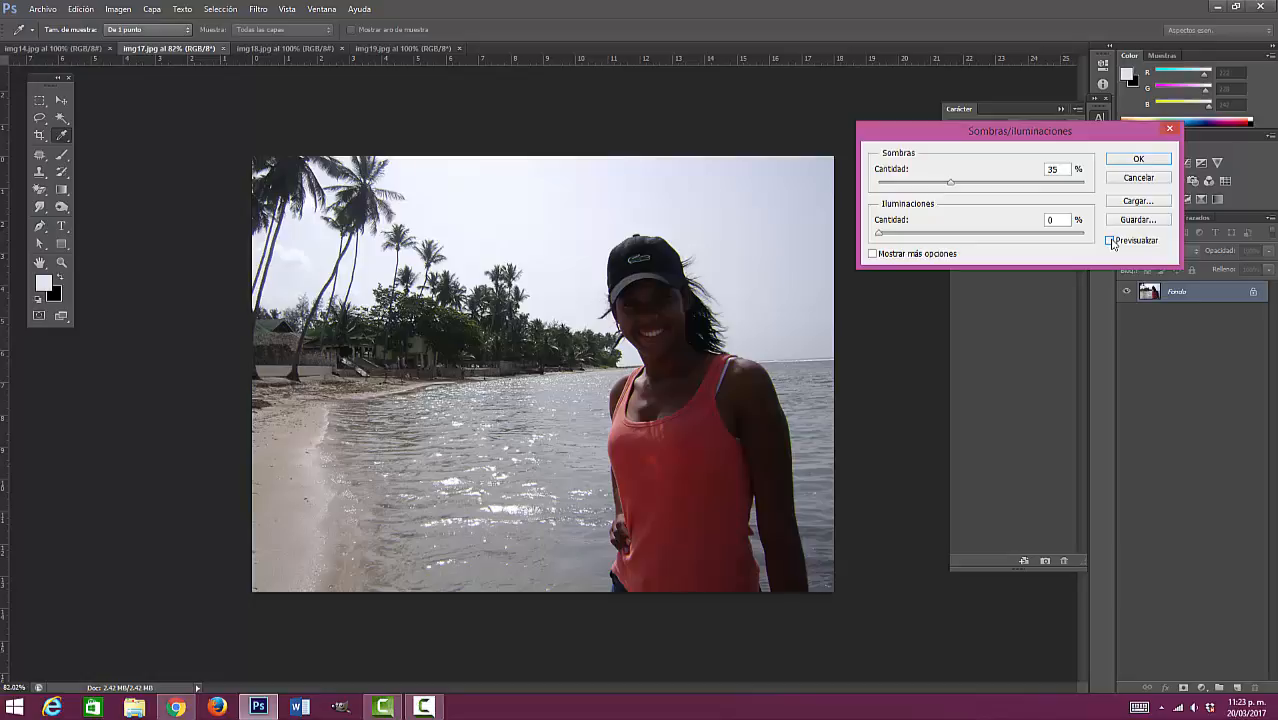
left_click(1110, 241)
left_click(1110, 241)
left_click(1110, 241)
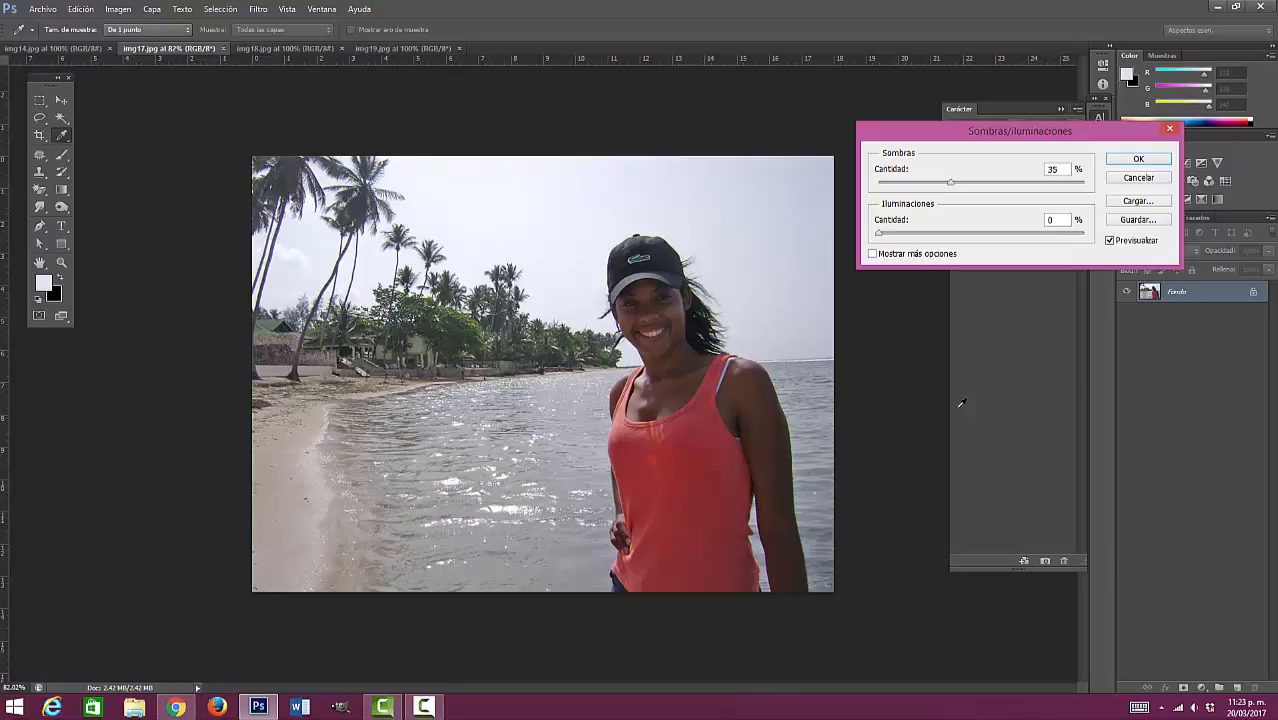
left_click(1110, 241)
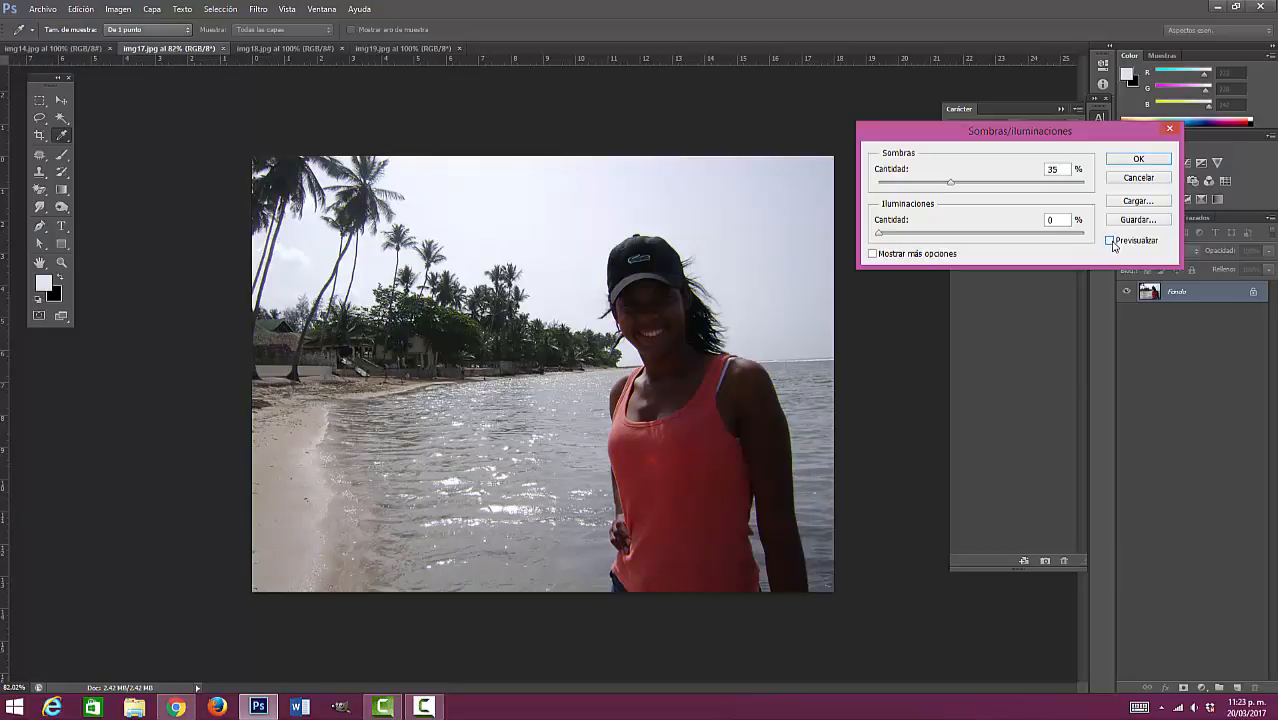
left_click(1110, 241)
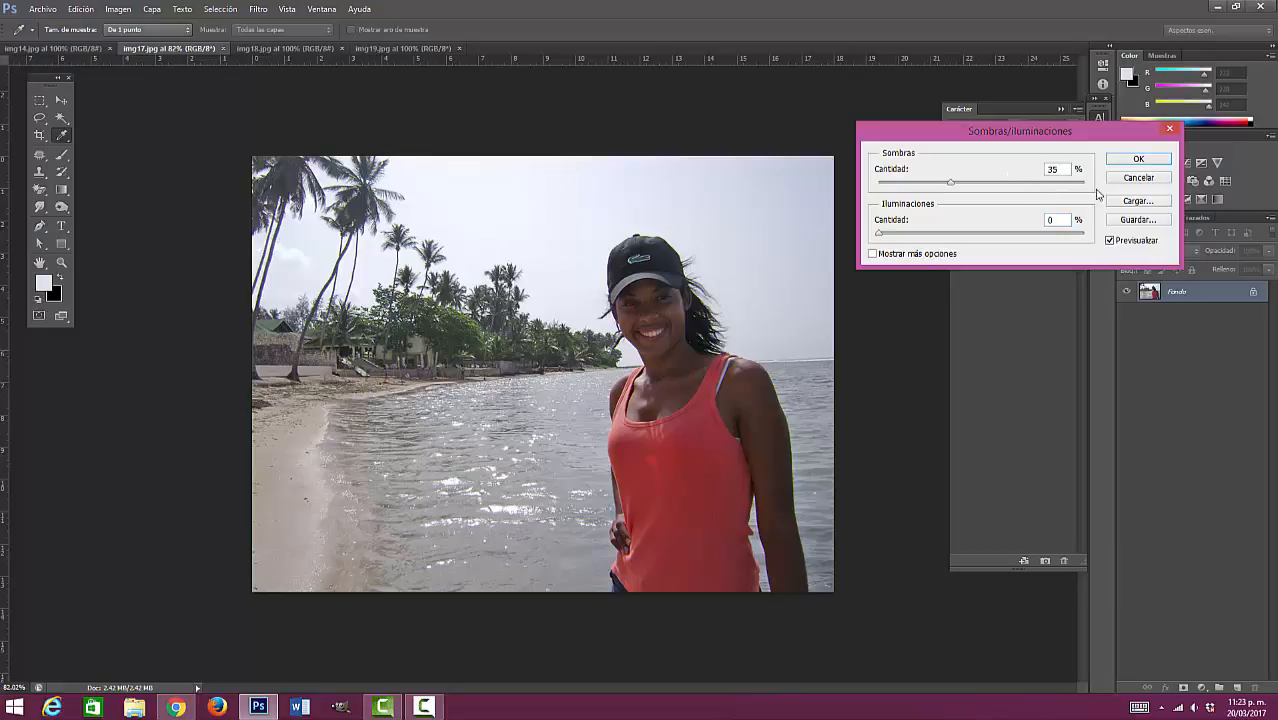
left_click(1138, 162)
key("v")
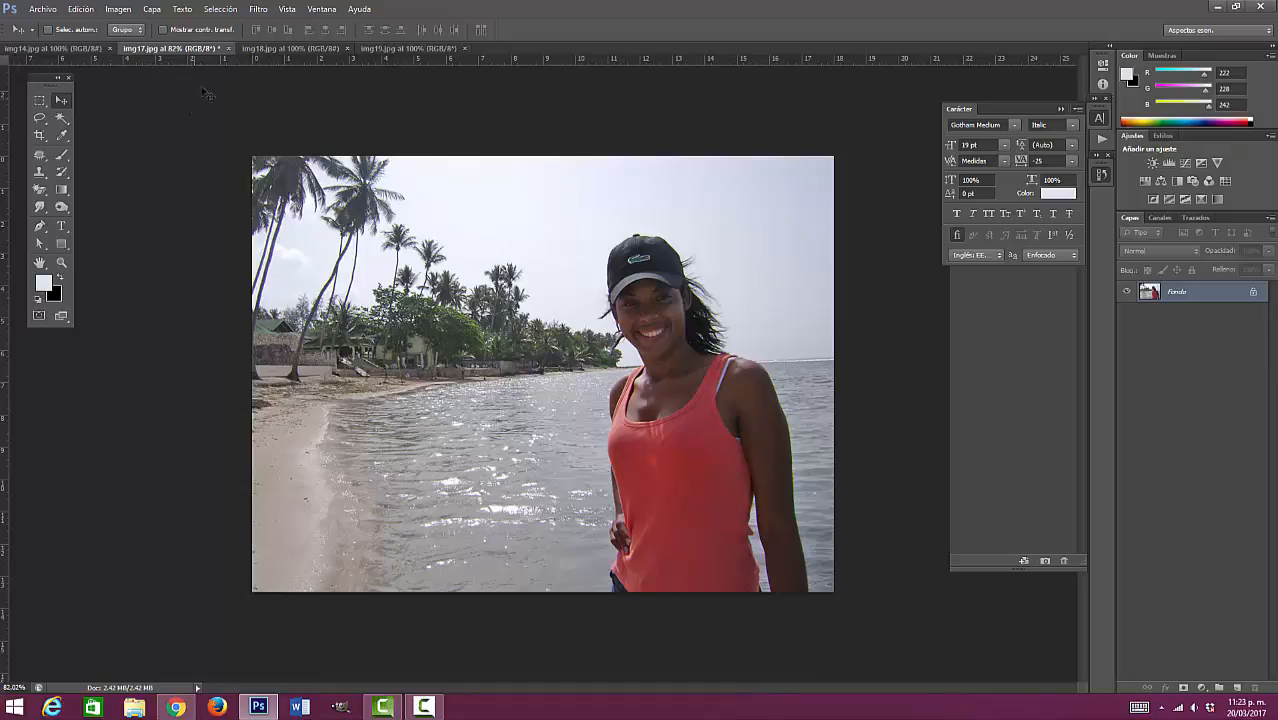
Close img17.jpg without saving its changes, look through the remaining photos and switch to the tomato photo img14.jpg
left_click(228, 48)
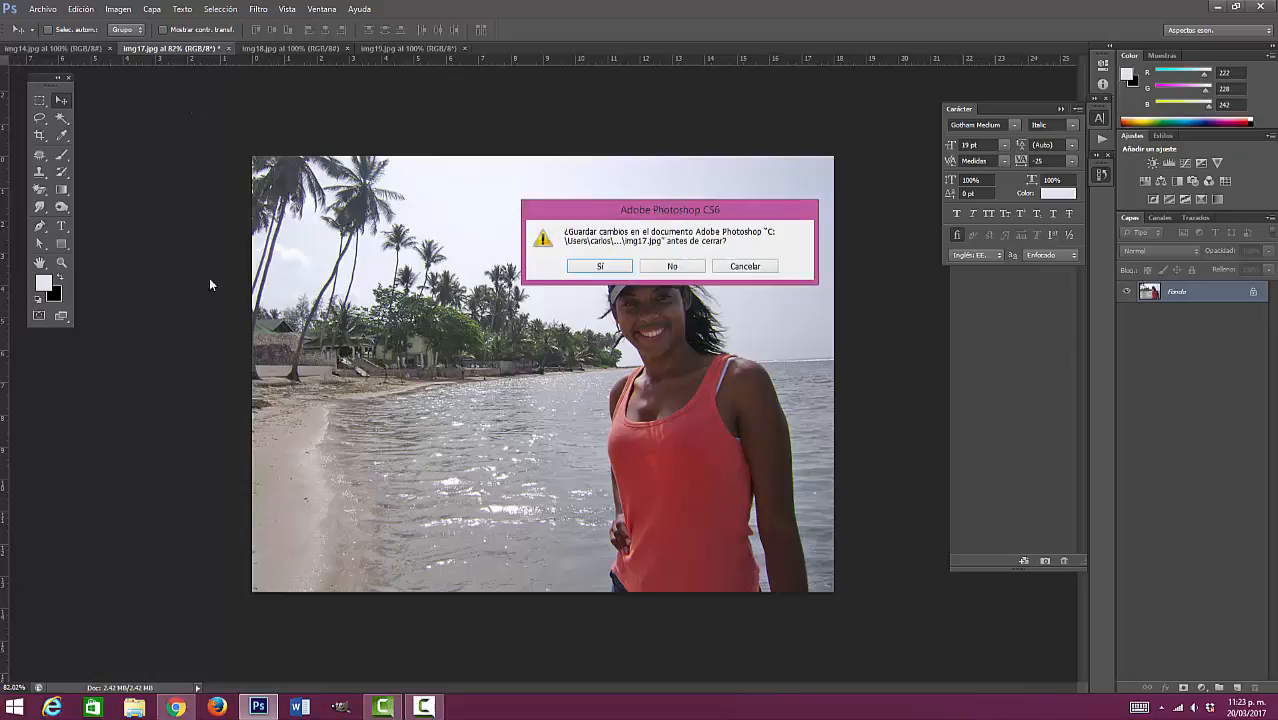
left_click(674, 268)
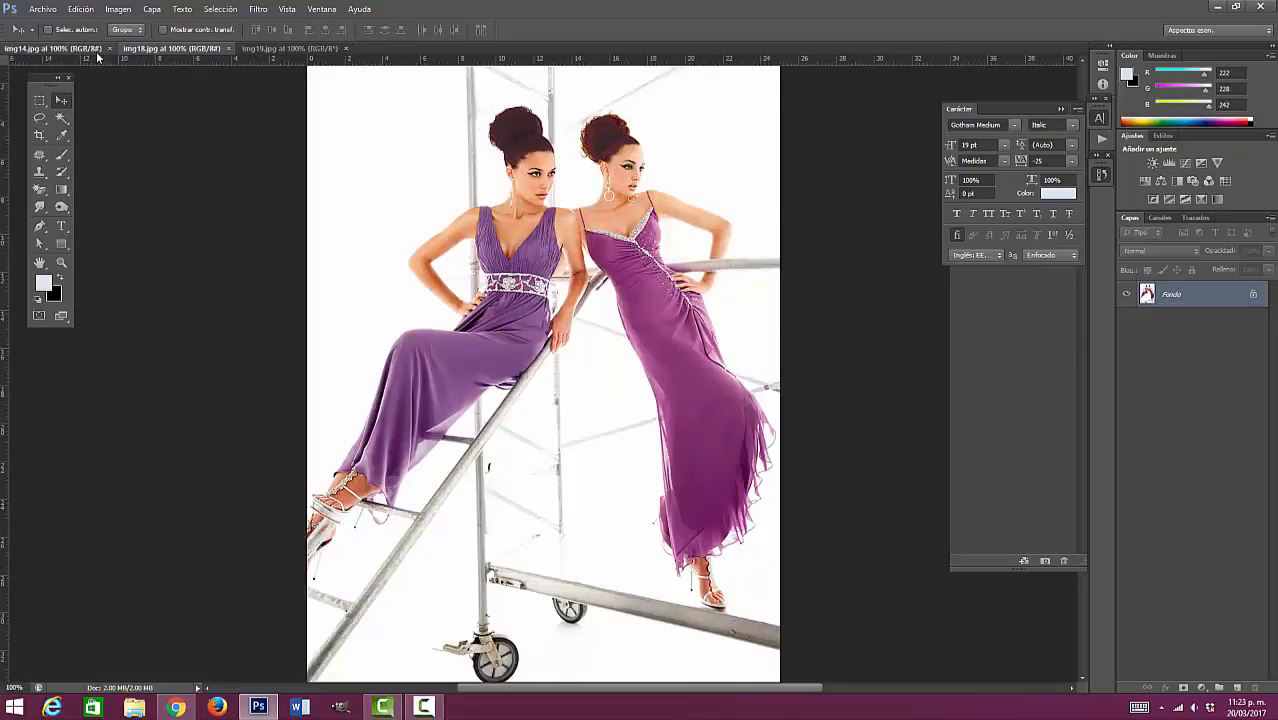
left_click(90, 48)
left_click(170, 48)
left_click(288, 48)
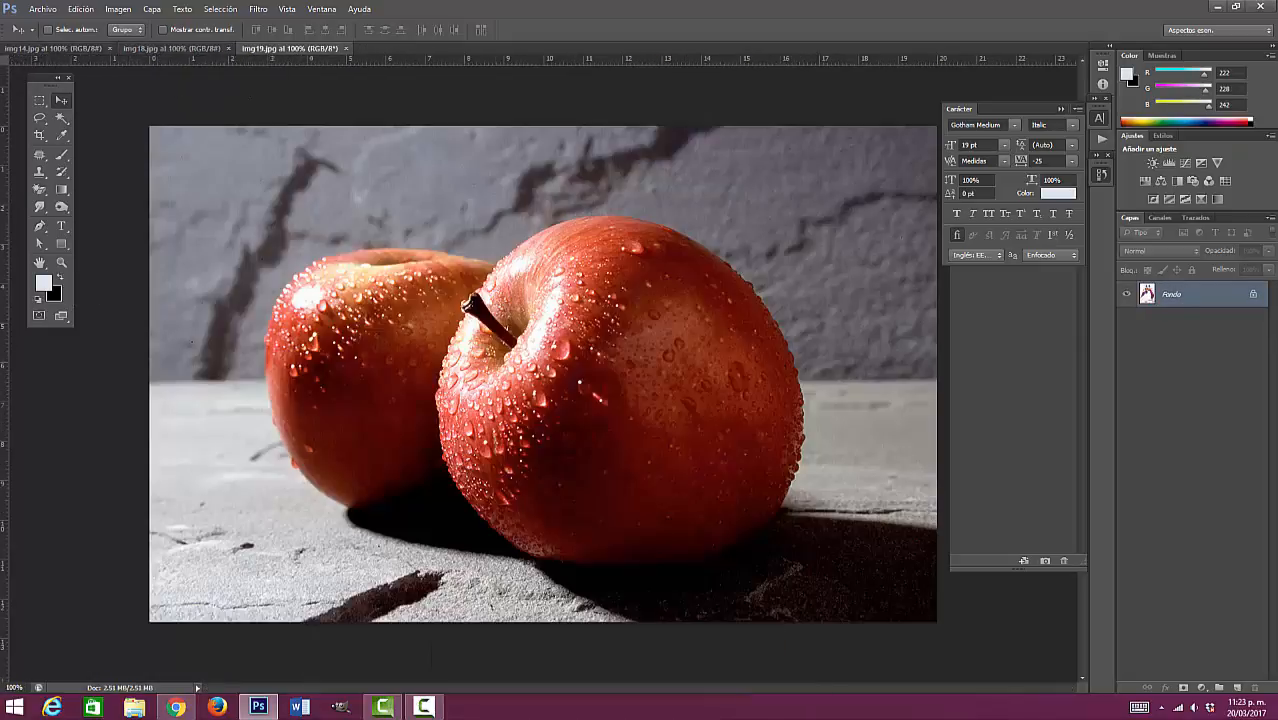
left_click(163, 49)
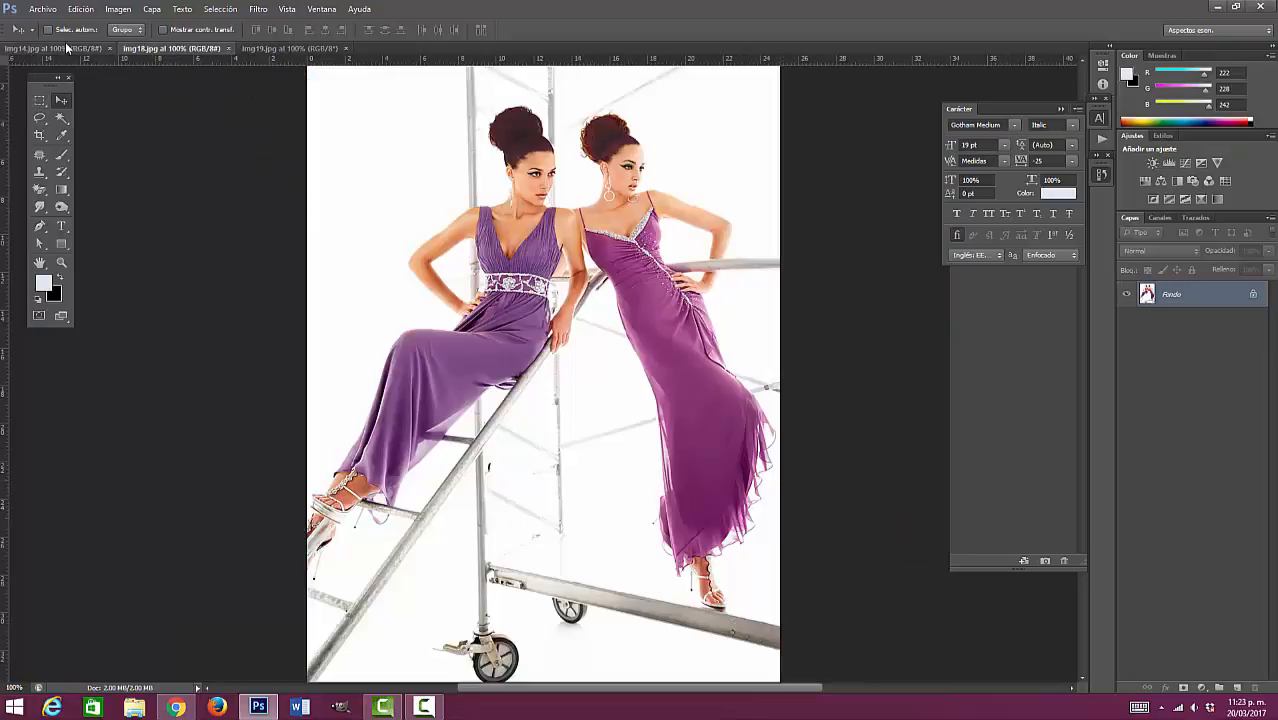
left_click(67, 48)
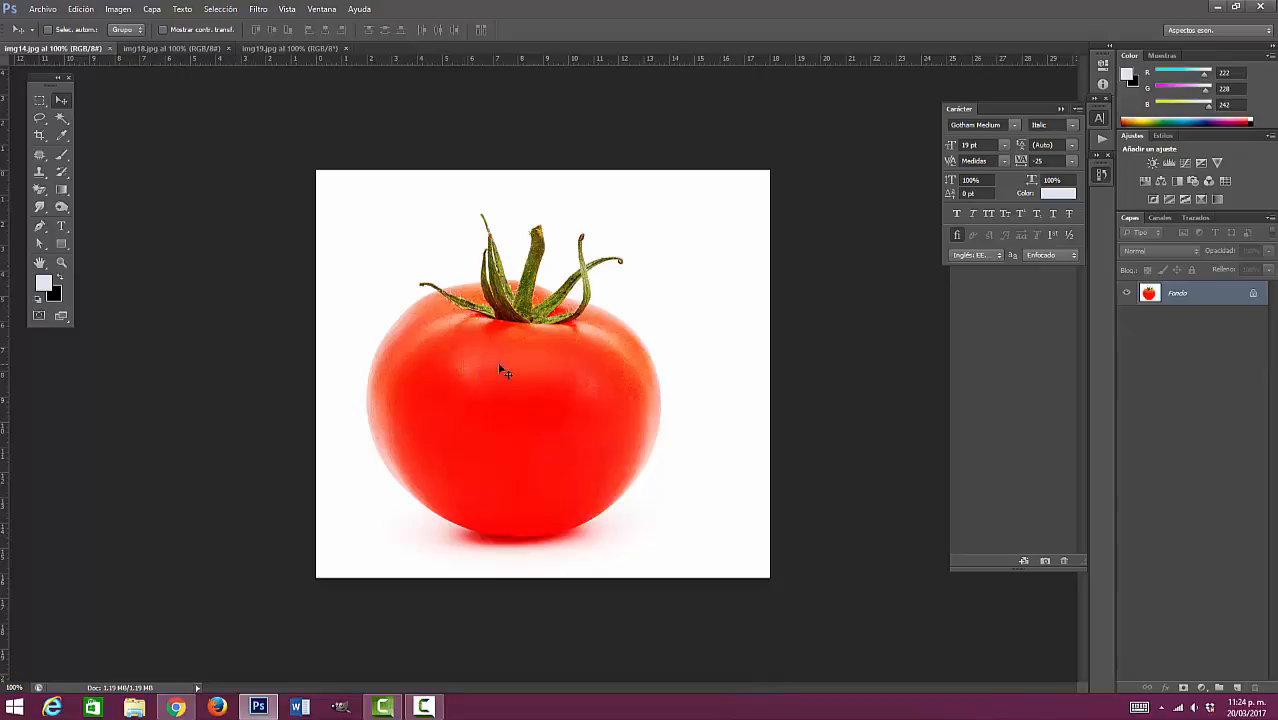
Open Hue/Saturation for the tomato, move the dialog beside it, try the overall hue and restrict the adjustment to Reds (Rojos)
left_click(118, 9)
mouse_move(126, 42)
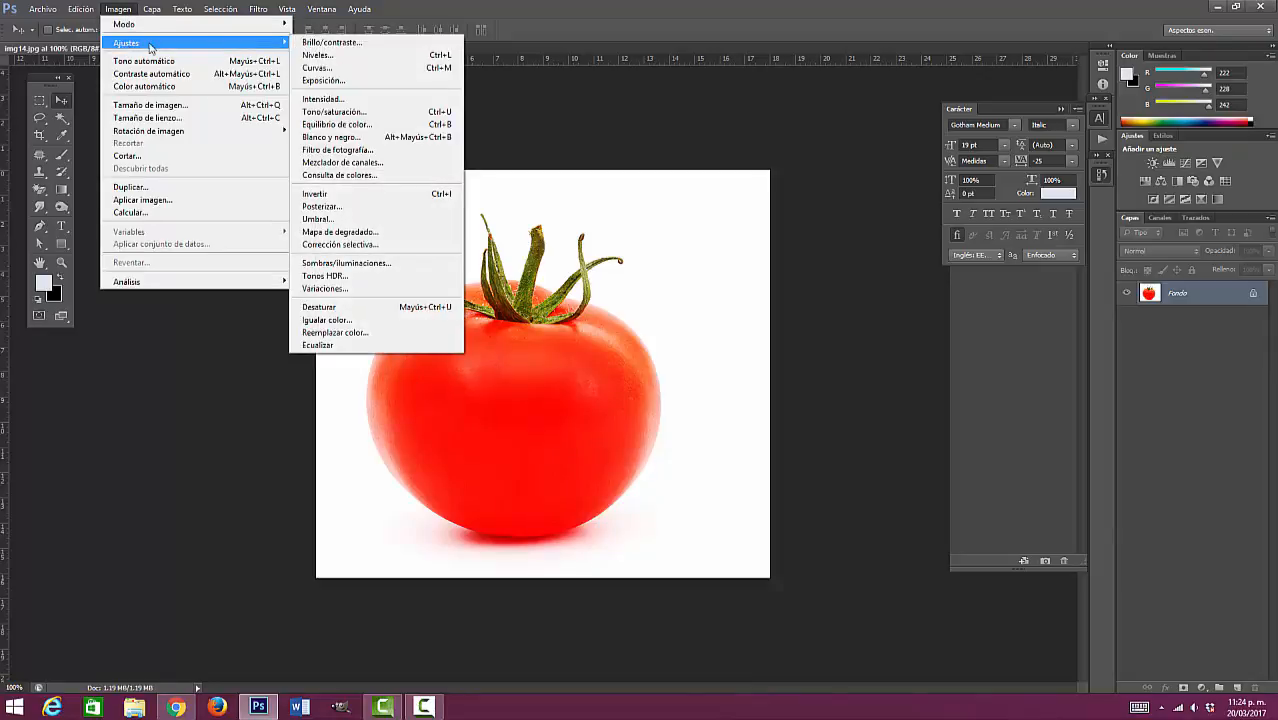
left_click(393, 112)
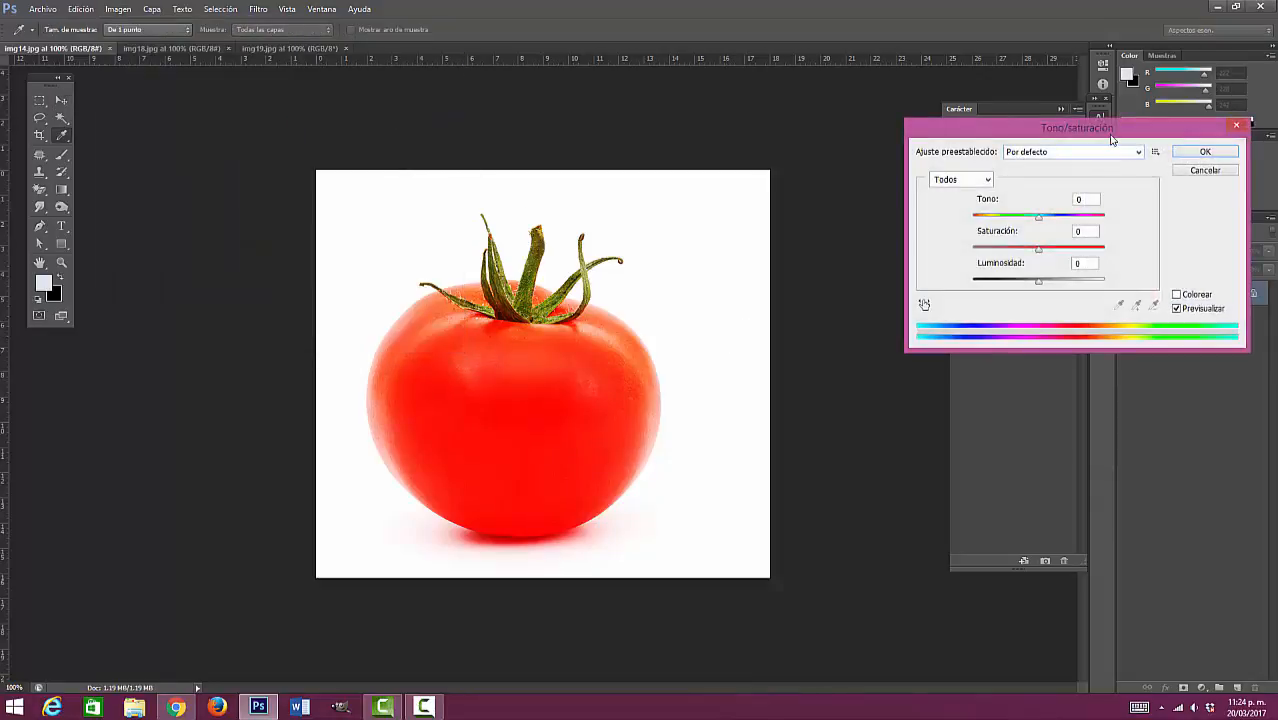
left_click_drag(1110, 134, 922, 177)
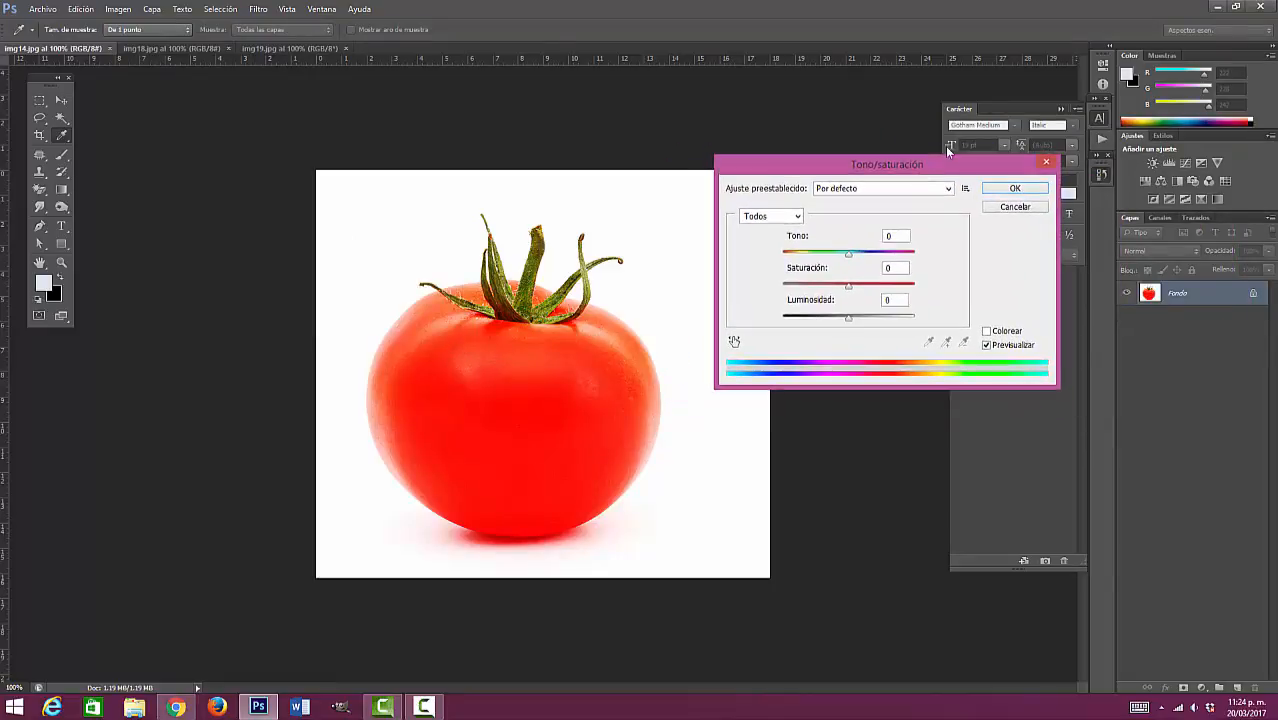
left_click_drag(848, 253, 850, 303)
left_click(799, 217)
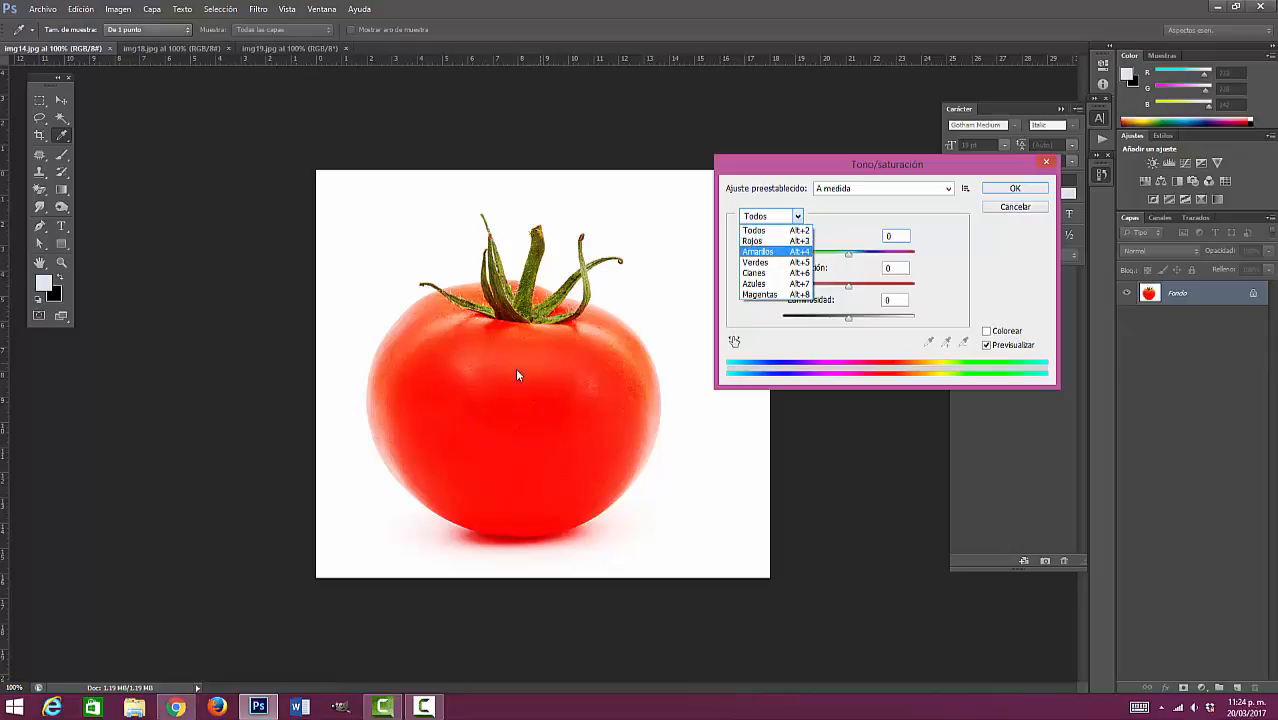
left_click(770, 241)
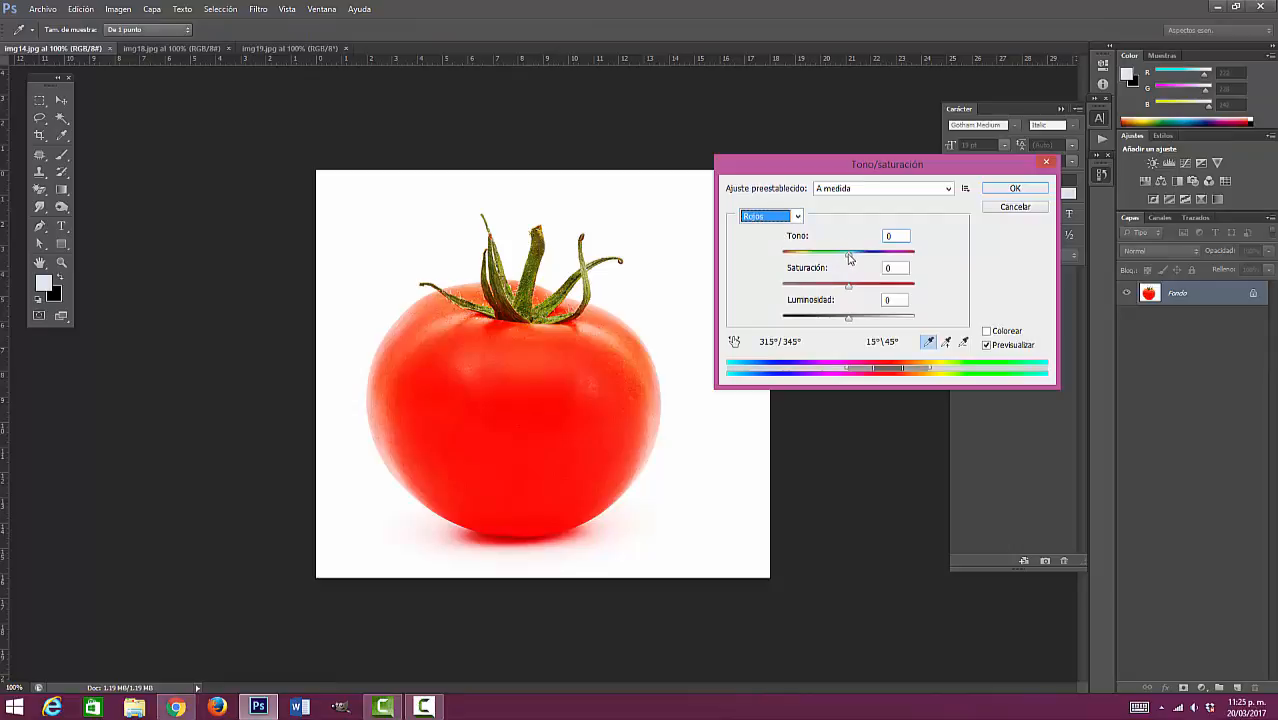
Try several positive hue shifts on the reds, up to +168, and set their hue to -108 for a violet tomato
left_click_drag(848, 256, 884, 264)
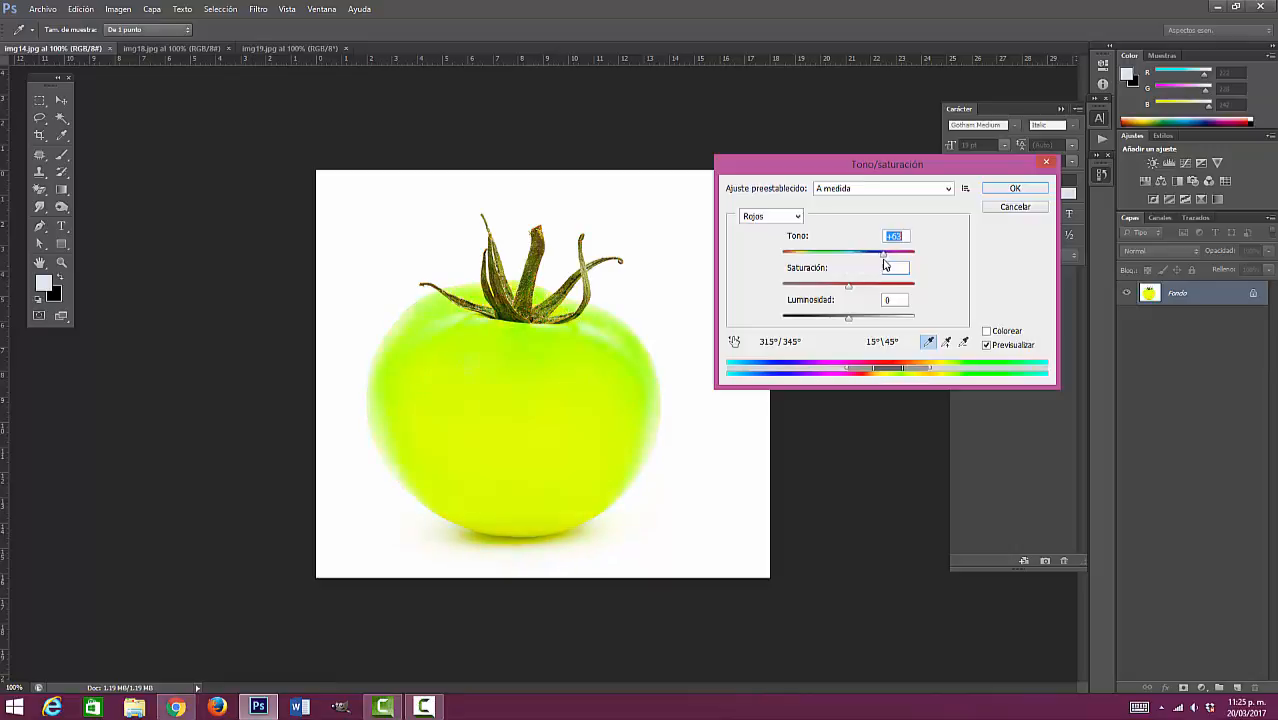
mouse_move(886, 253)
left_mouse_down()
mouse_move(870, 262)
mouse_move(907, 262)
left_mouse_up()
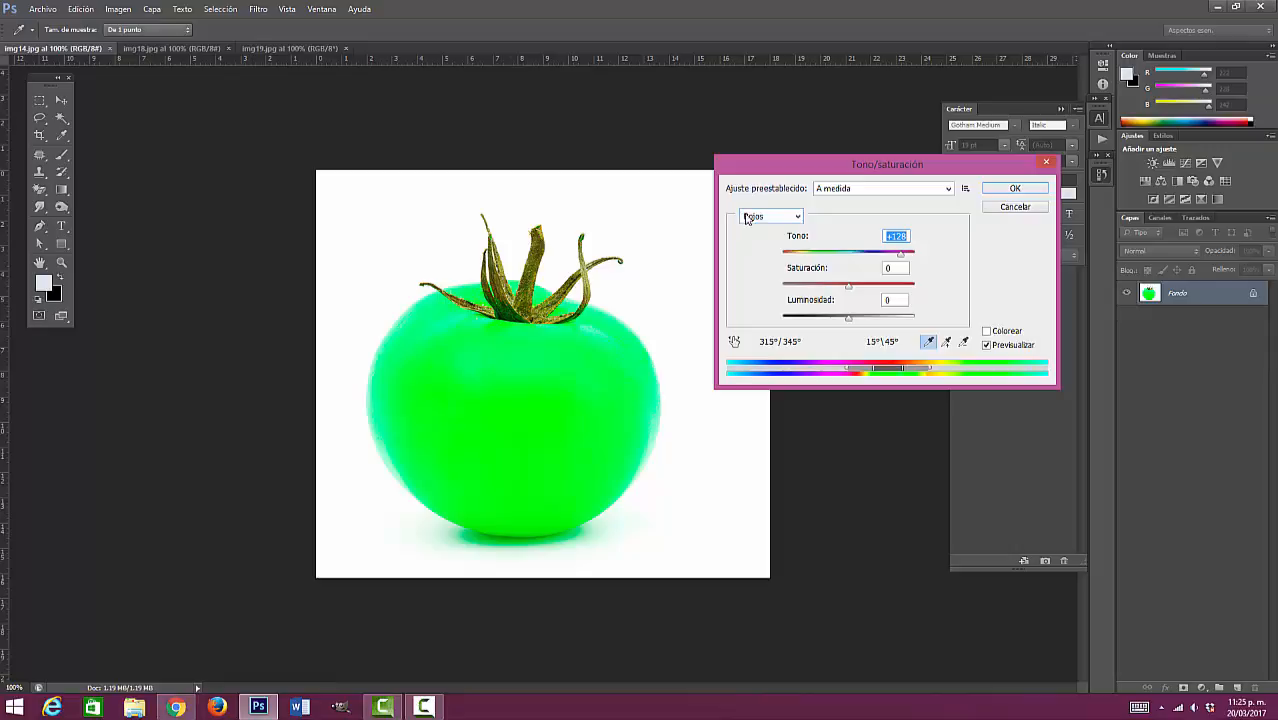
left_click_drag(902, 256, 913, 259)
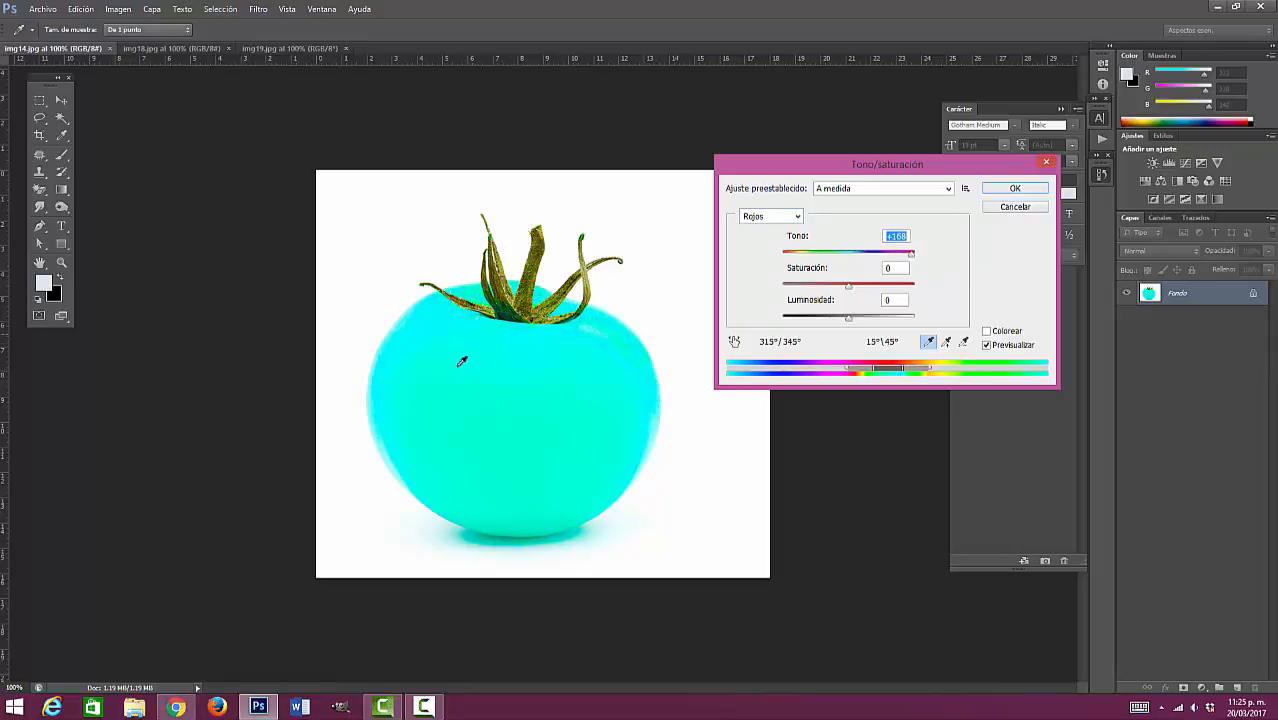
left_click_drag(910, 258, 799, 266)
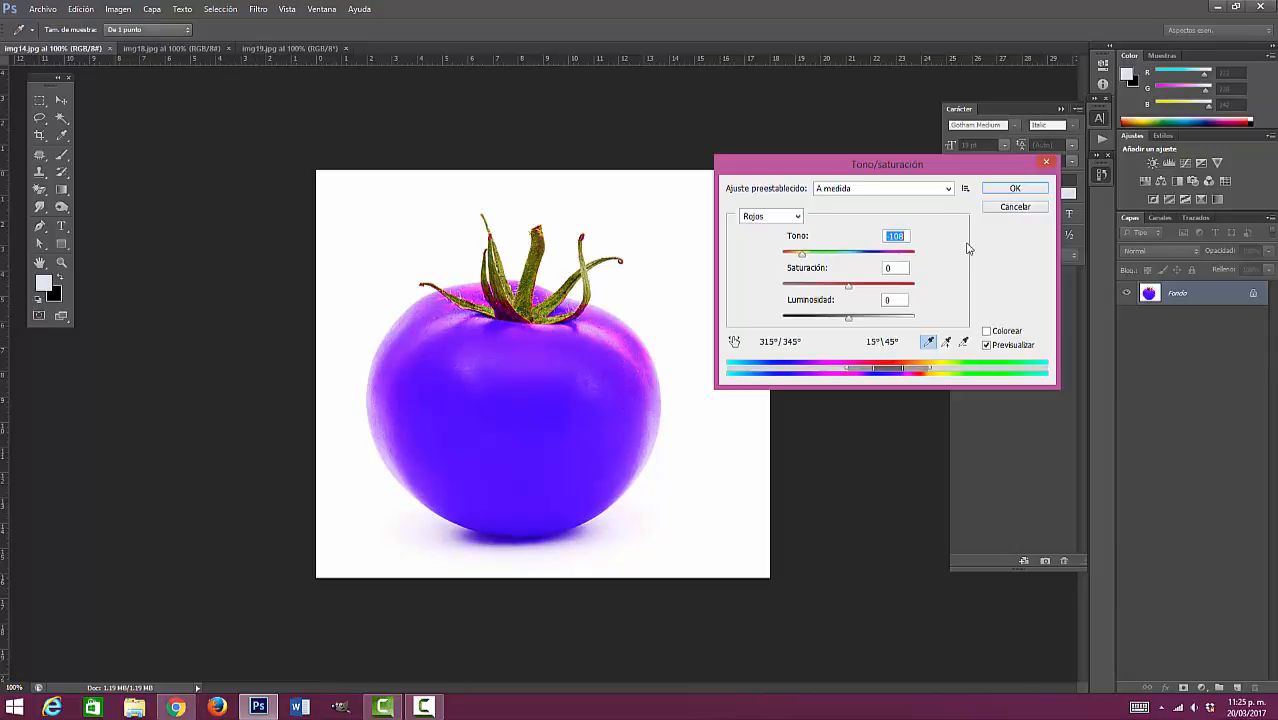
Compare the tomato with and without the preview, review the colour ranges while keeping Reds, and apply Hue/Saturation
left_click(986, 345)
left_click(986, 345)
left_click(789, 217)
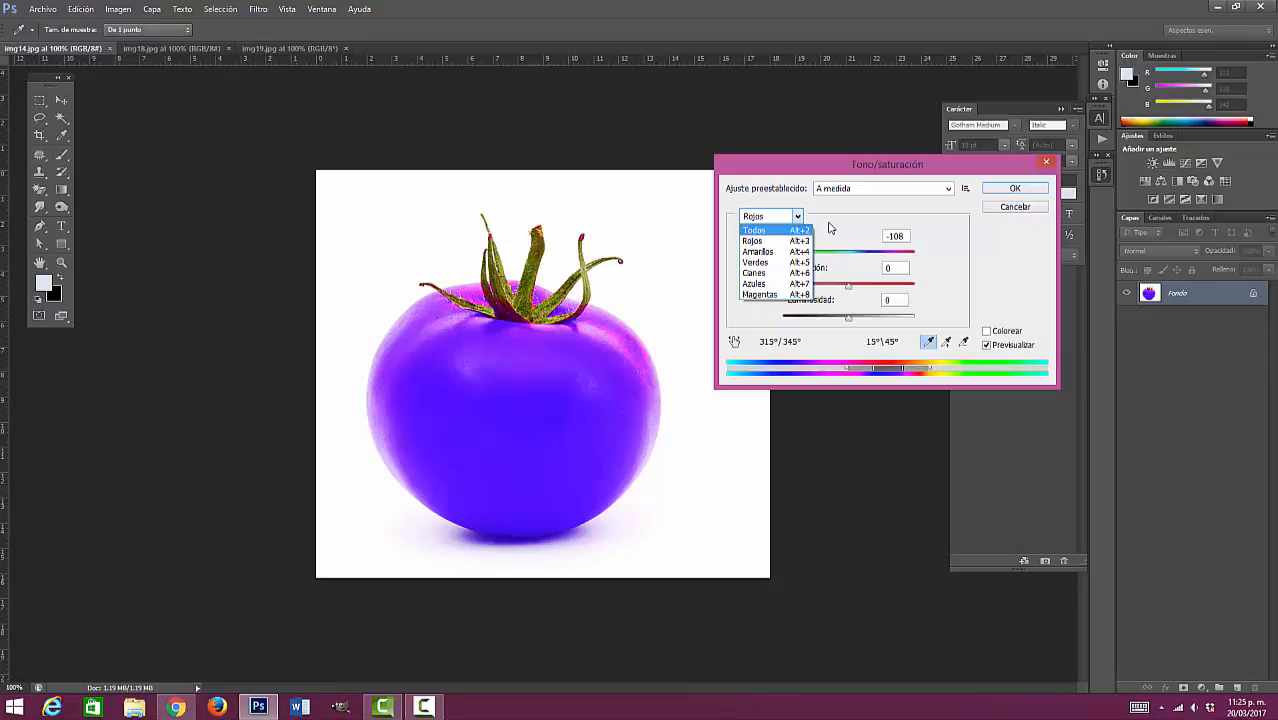
left_click(829, 228)
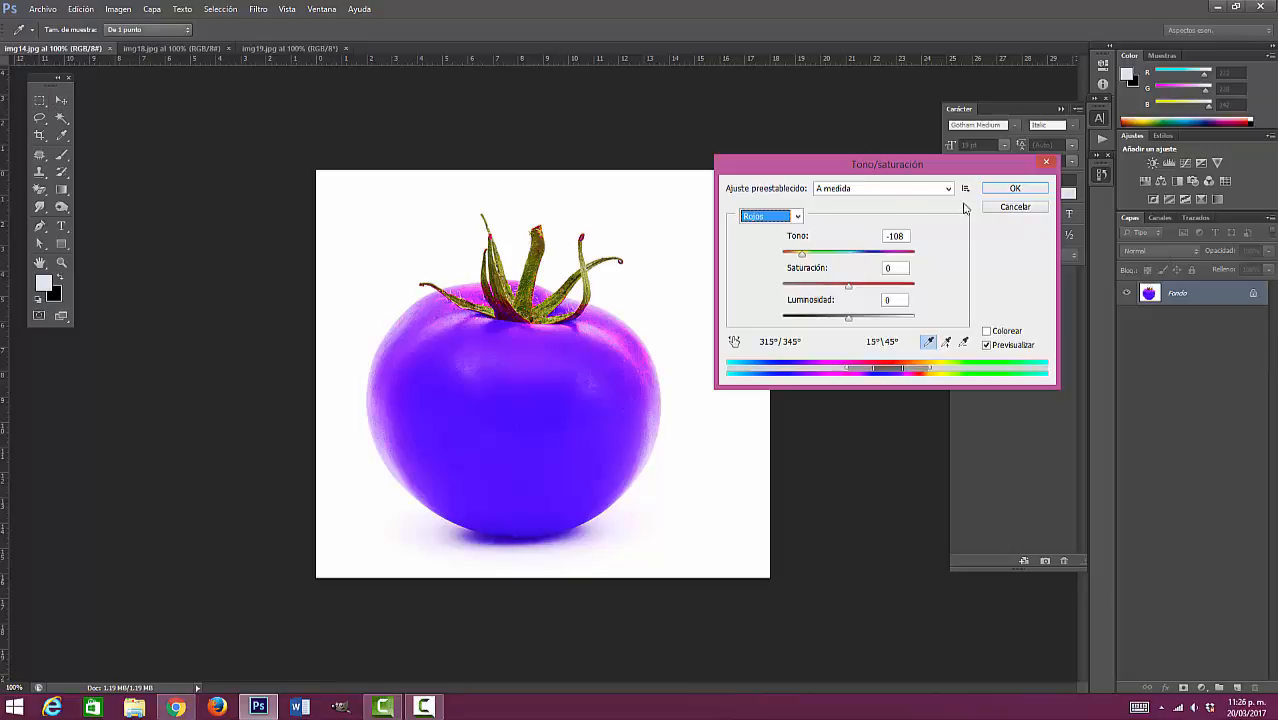
left_click(1014, 188)
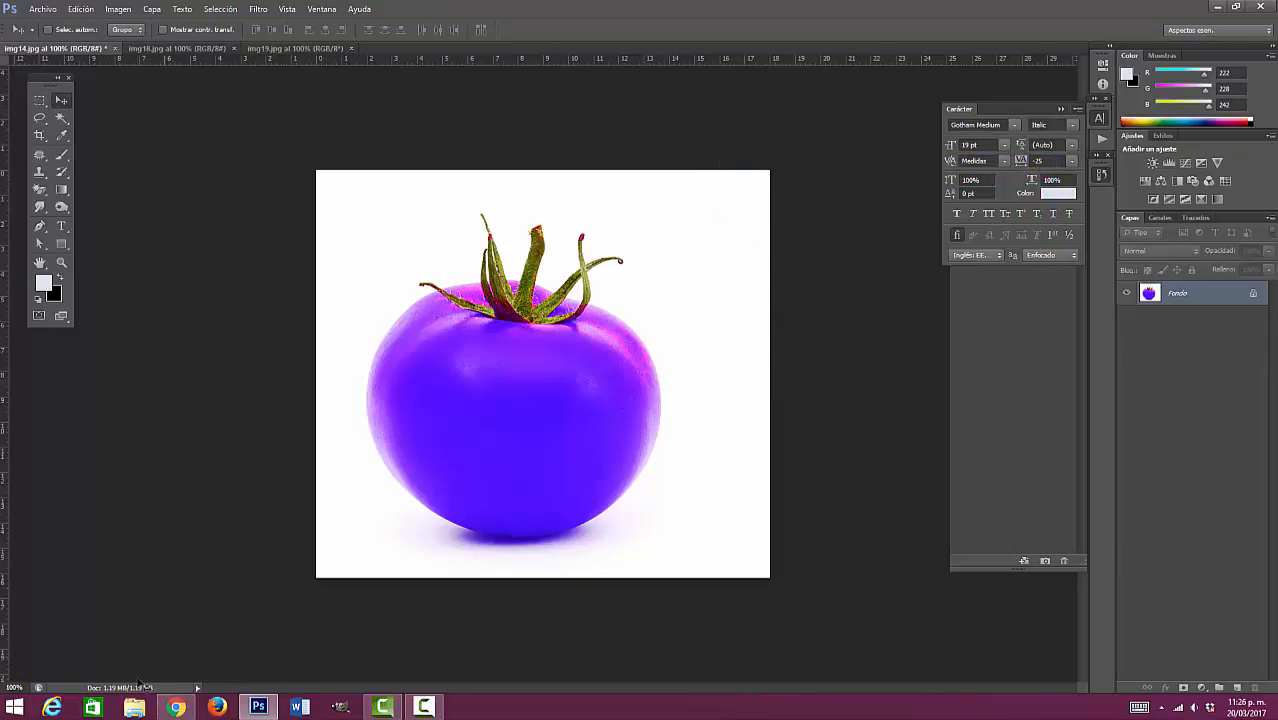
Open the car photo 2005_foria-01.jpg in Photoshop from the Retoque folder on removable disk I:
left_click(133, 710)
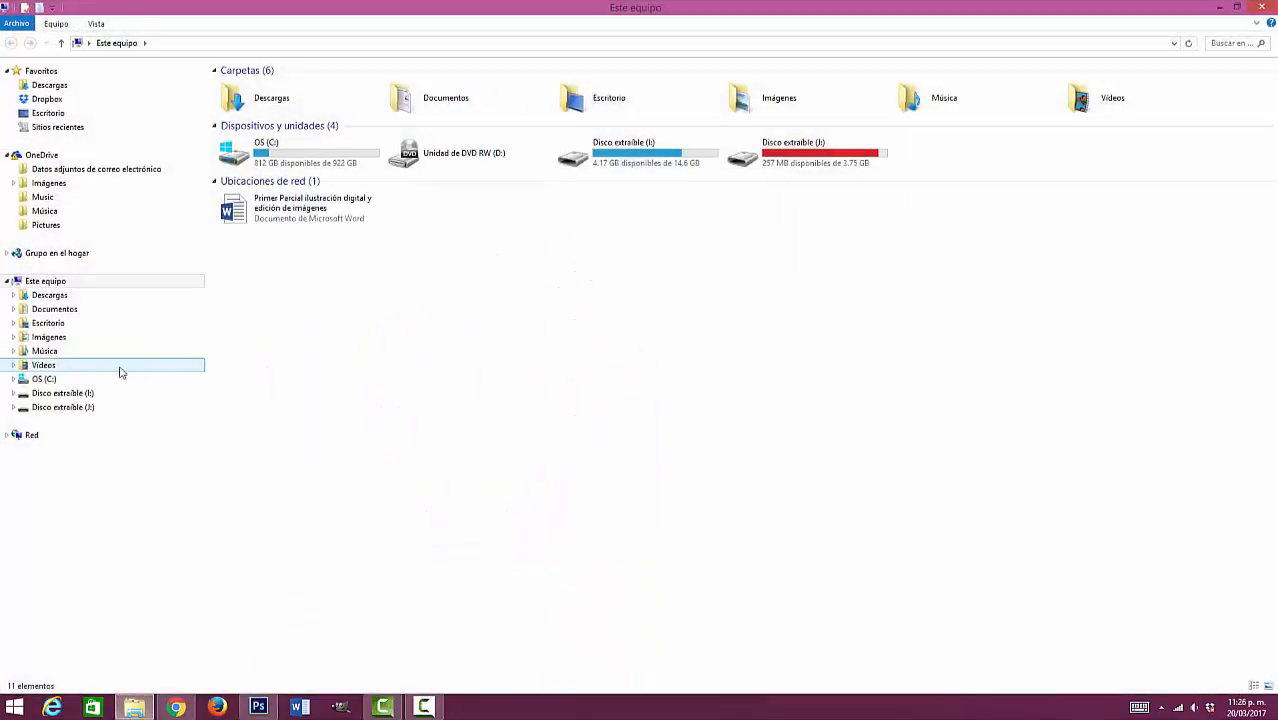
left_click(74, 394)
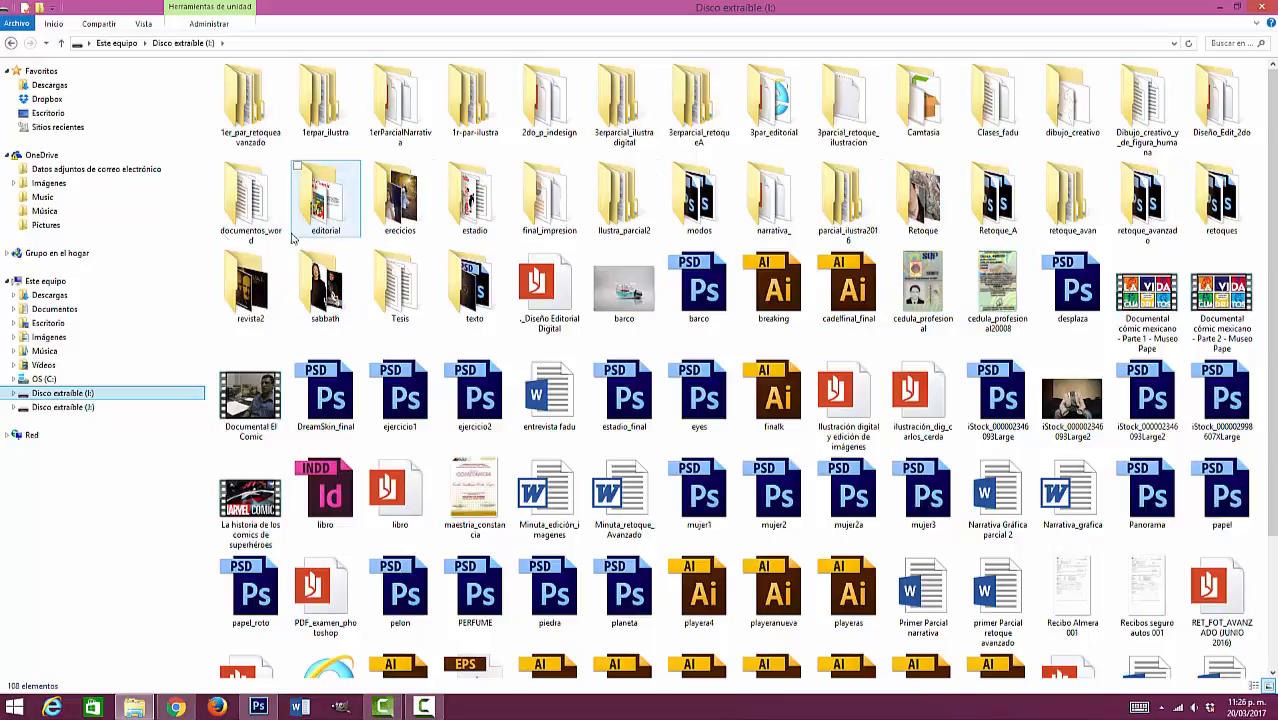
double_click(922, 197)
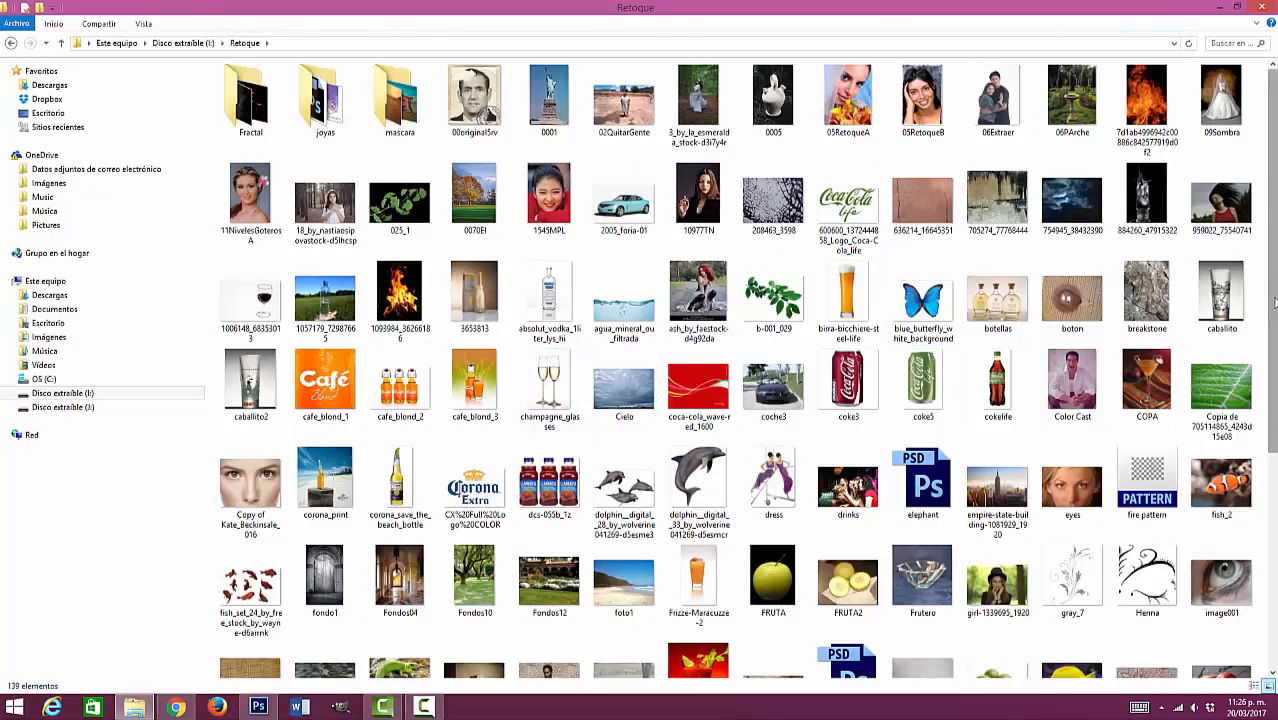
left_click_drag(1275, 302, 1275, 341)
left_click_drag(624, 140, 768, 304)
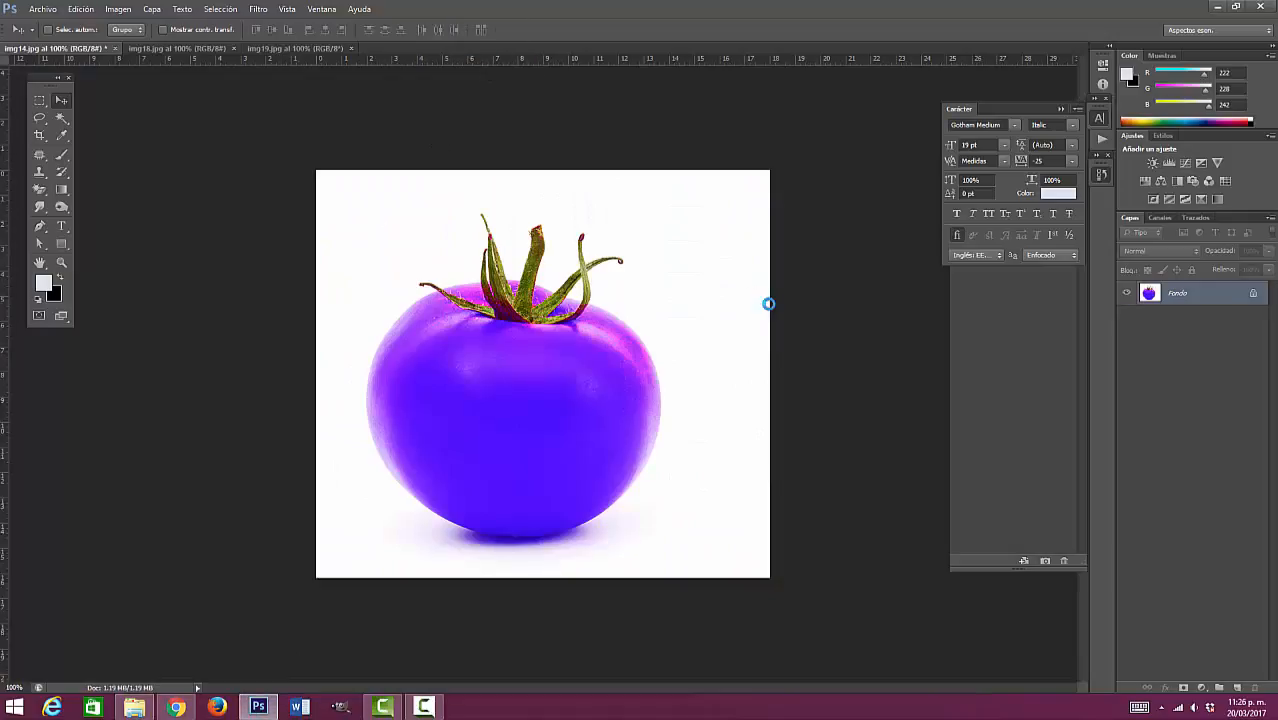
left_click(701, 320)
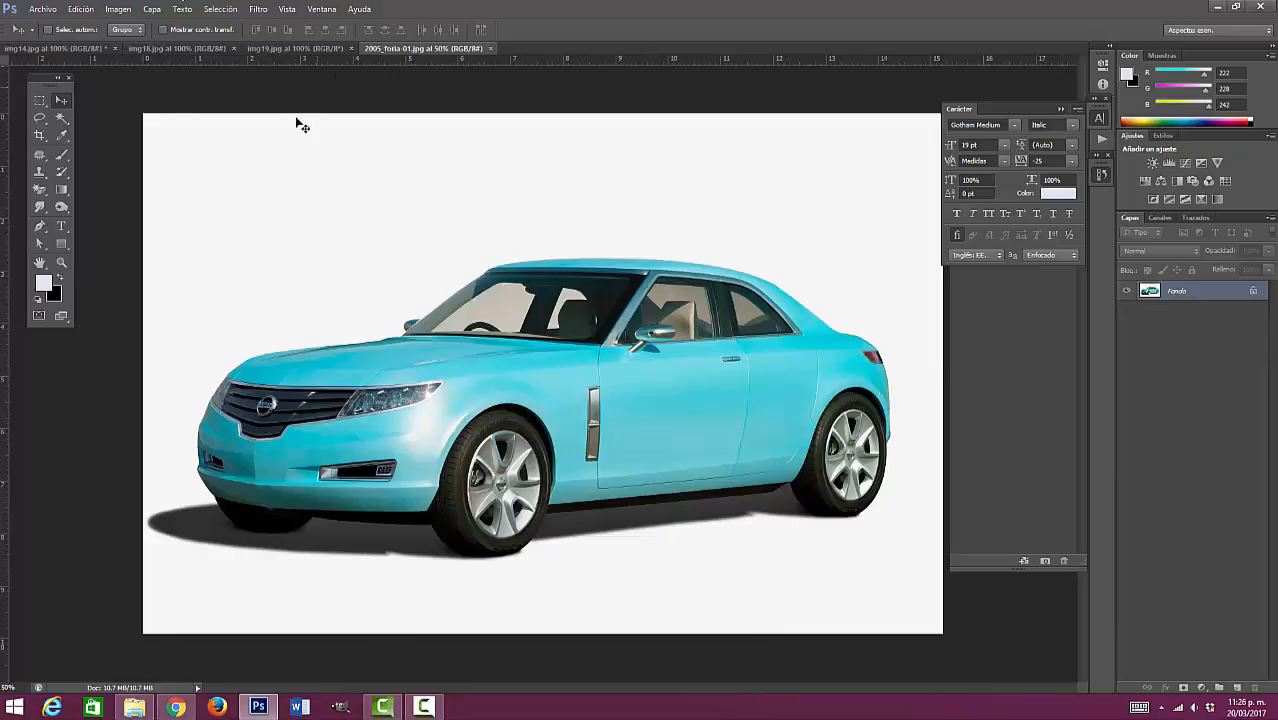
Open Hue/Saturation for the car photo, move the dialog upward and restrict the adjustment to Cyans (Cianes)
left_click(118, 9)
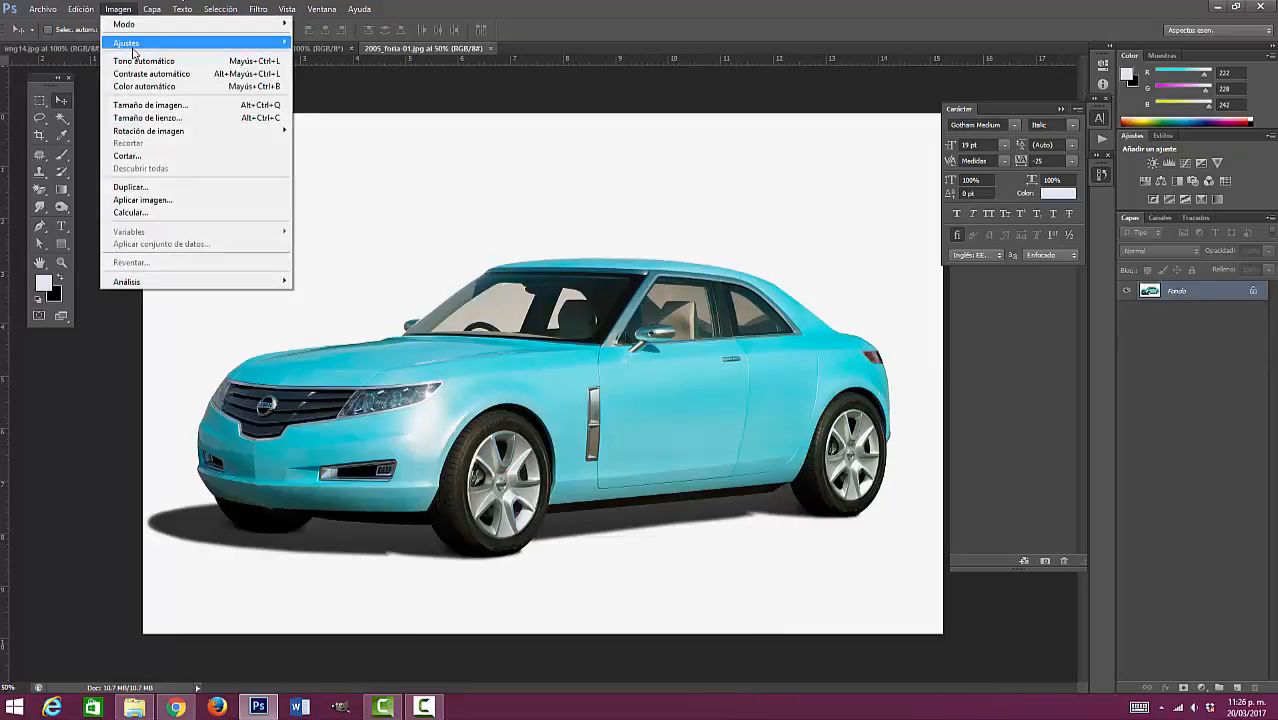
mouse_move(131, 44)
left_click(385, 111)
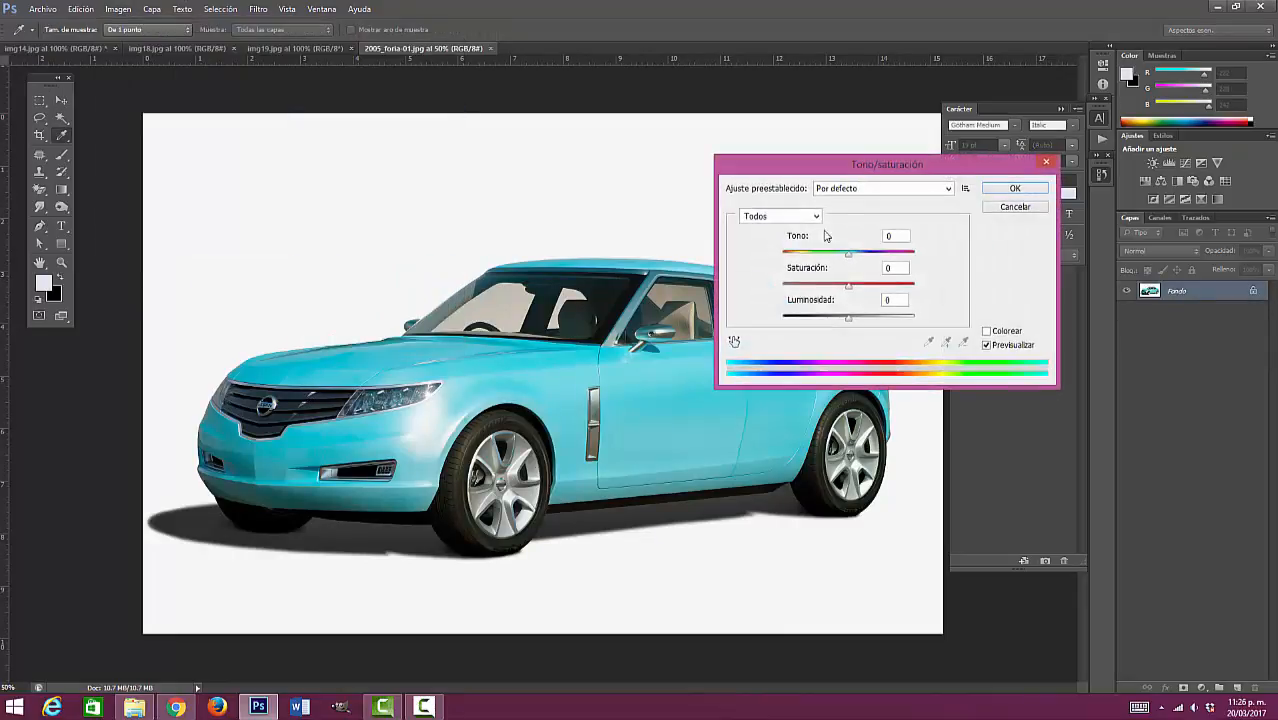
left_click_drag(850, 166, 872, 122)
left_click(843, 176)
left_click(843, 176)
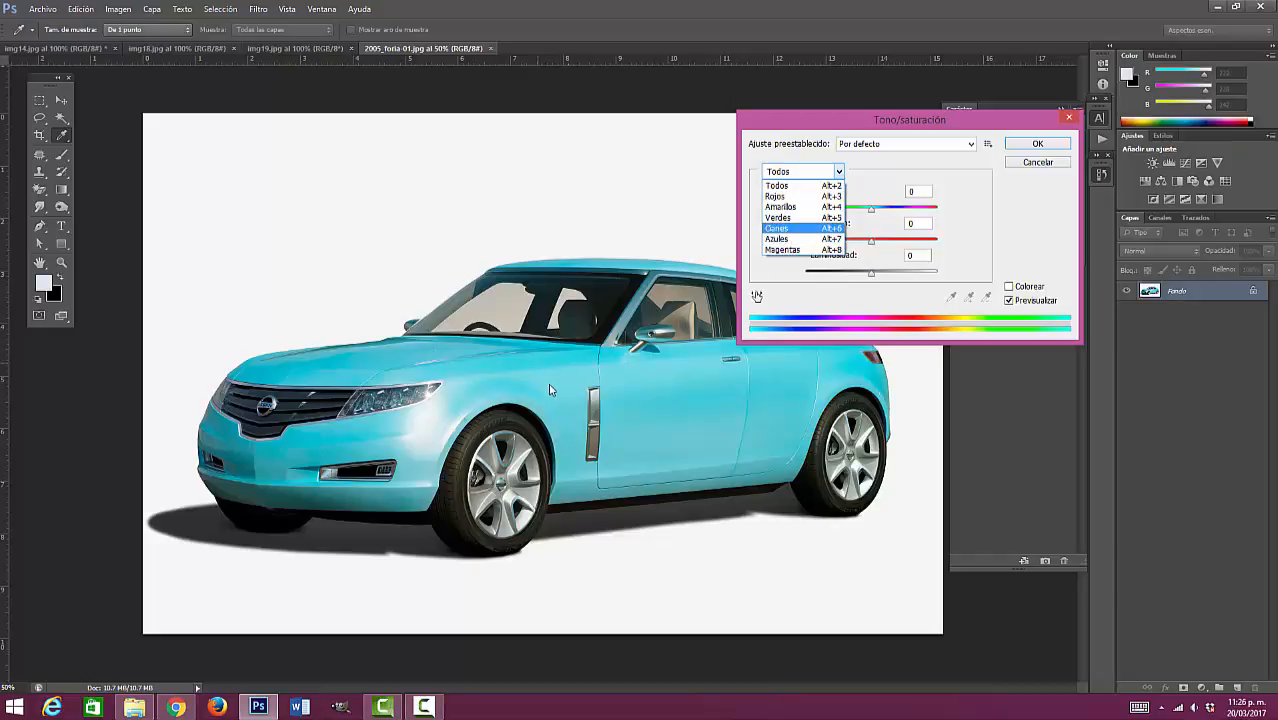
left_click(786, 228)
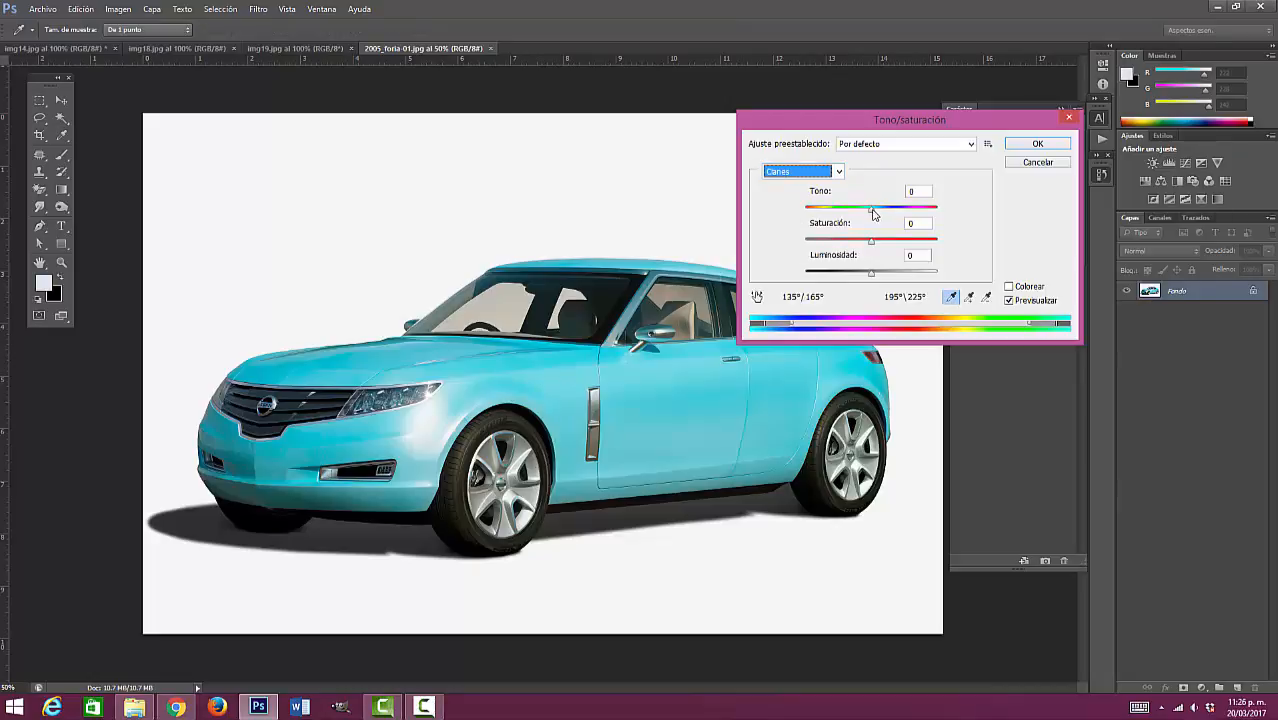
Set the cyans' hue to -118, apply Hue/Saturation, and close the car photo without saving
mouse_move(874, 214)
left_mouse_down()
mouse_move(795, 229)
mouse_move(938, 226)
mouse_move(913, 209)
mouse_move(823, 231)
left_mouse_up()
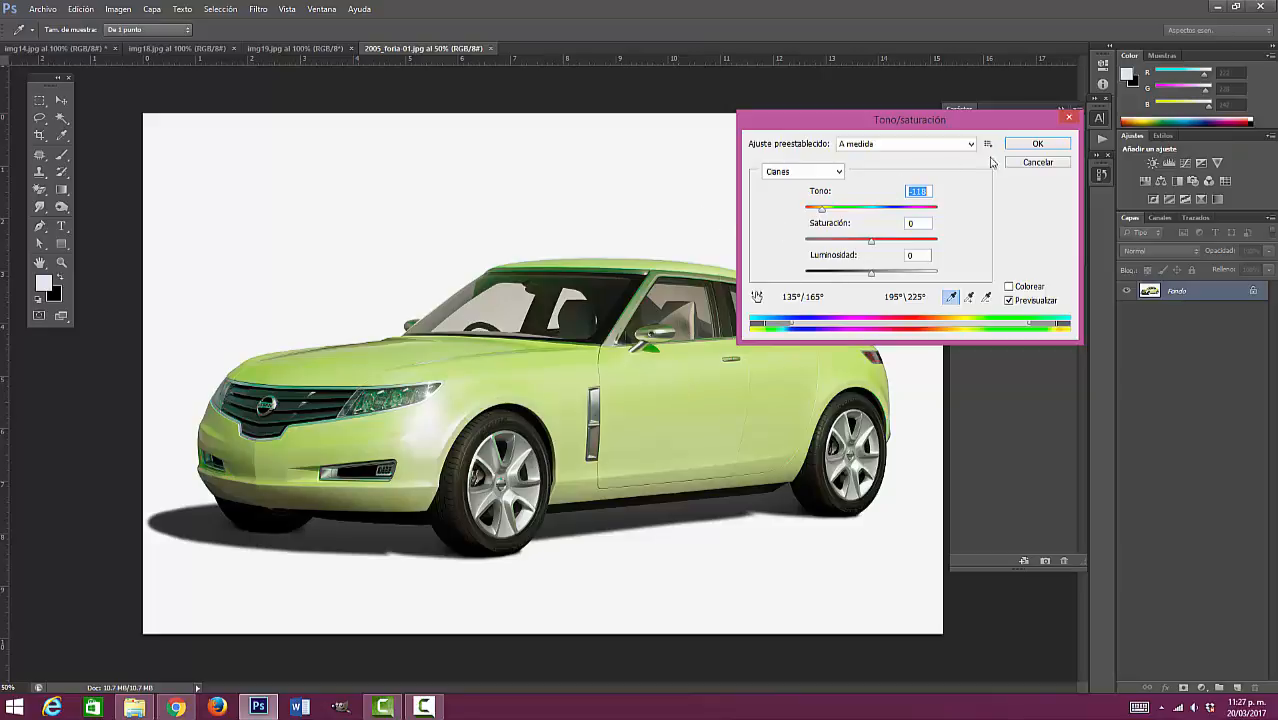
left_click(1030, 145)
left_click(497, 48)
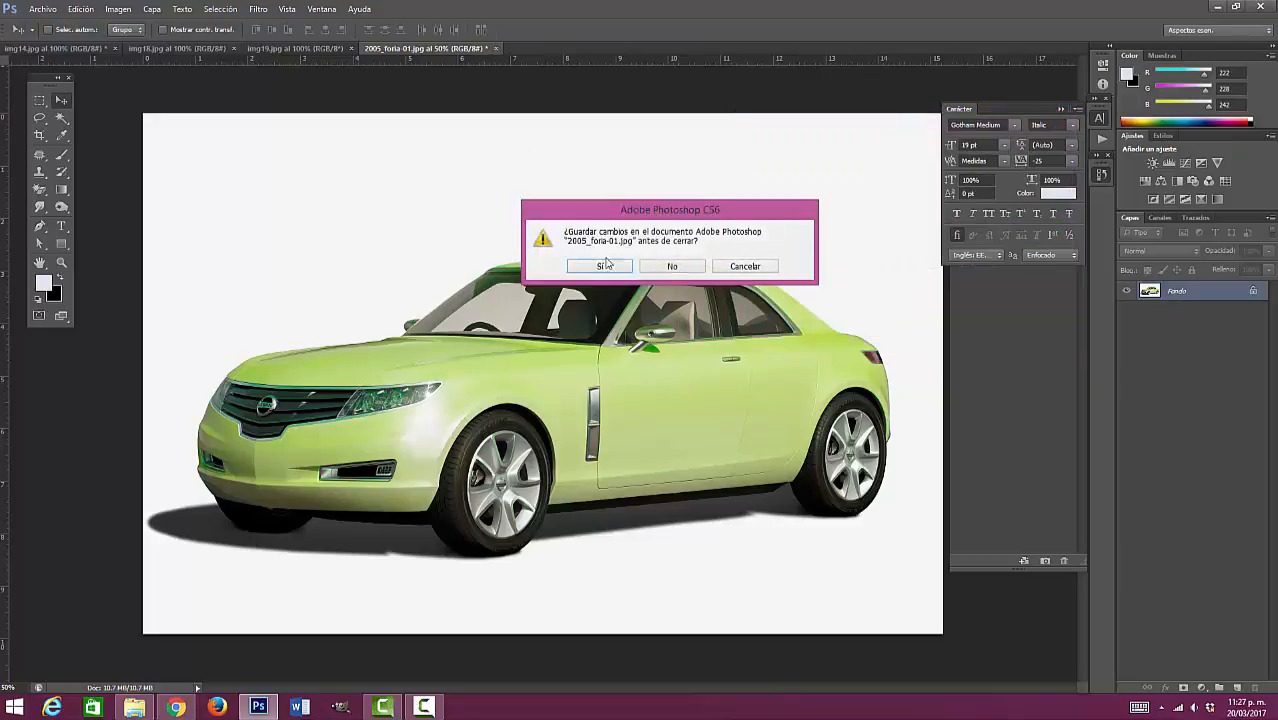
left_click(668, 270)
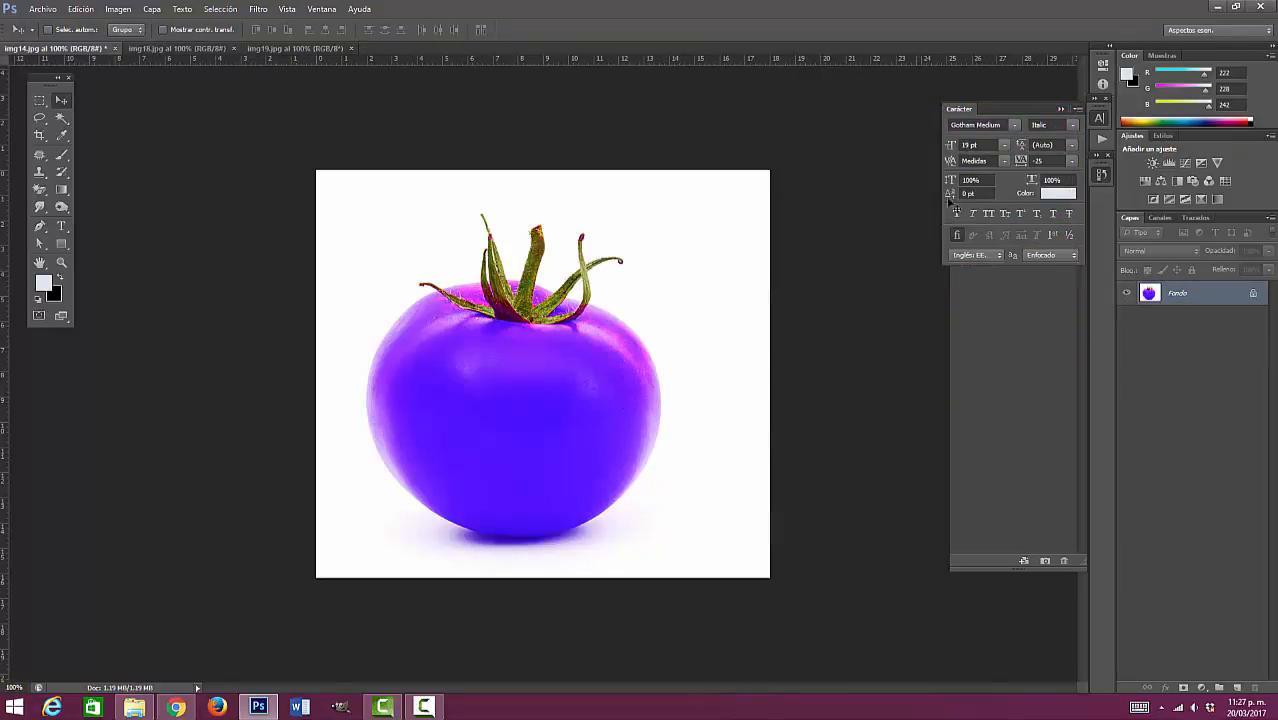
Revert the violet tomato photo to its opening history snapshot and close the Character panel
left_click(1101, 176)
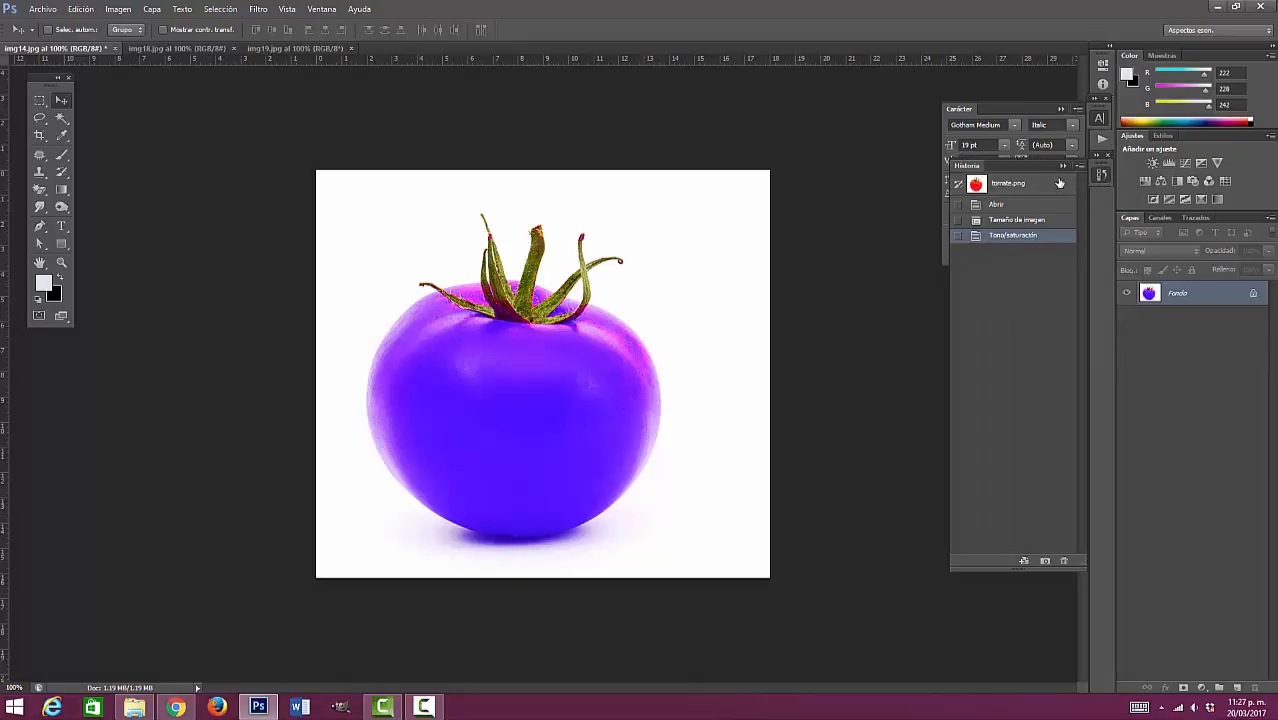
left_click(1036, 186)
left_click(1063, 111)
left_click(1062, 109)
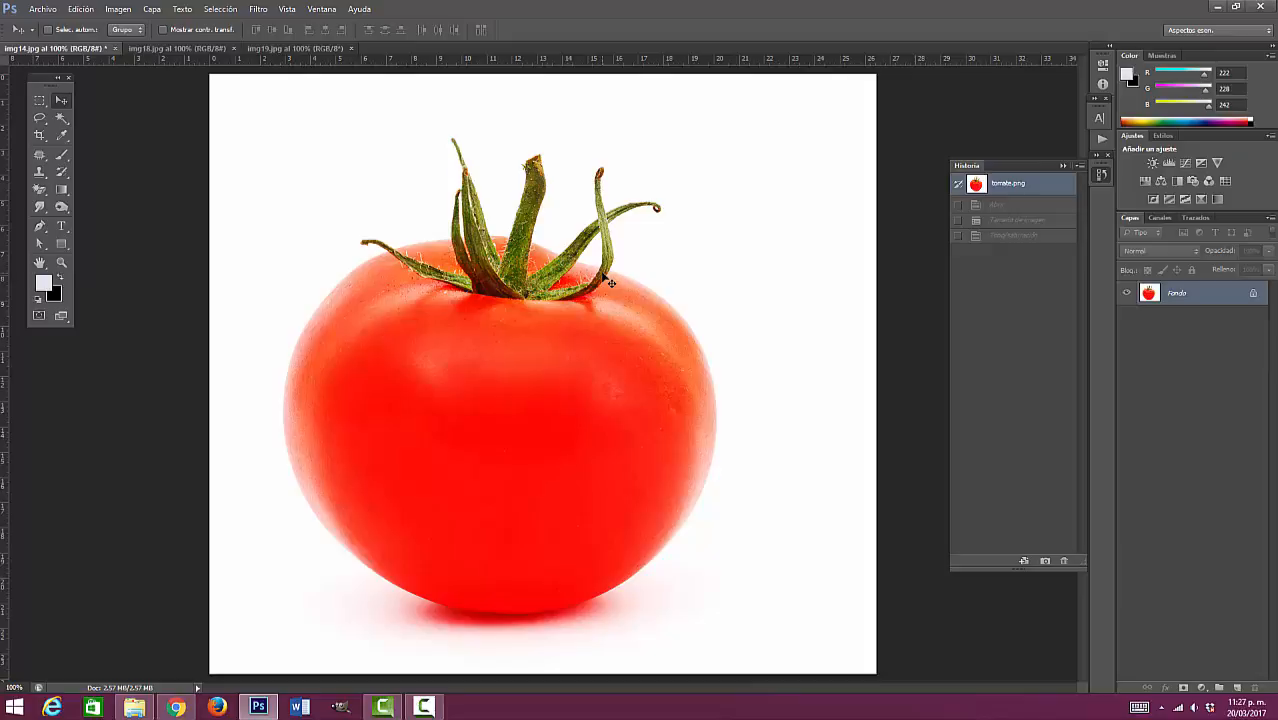
Start Replace Color on the tomato photo and sample the red at the tomato's centre, with tolerance at 200
left_click(119, 10)
mouse_move(135, 43)
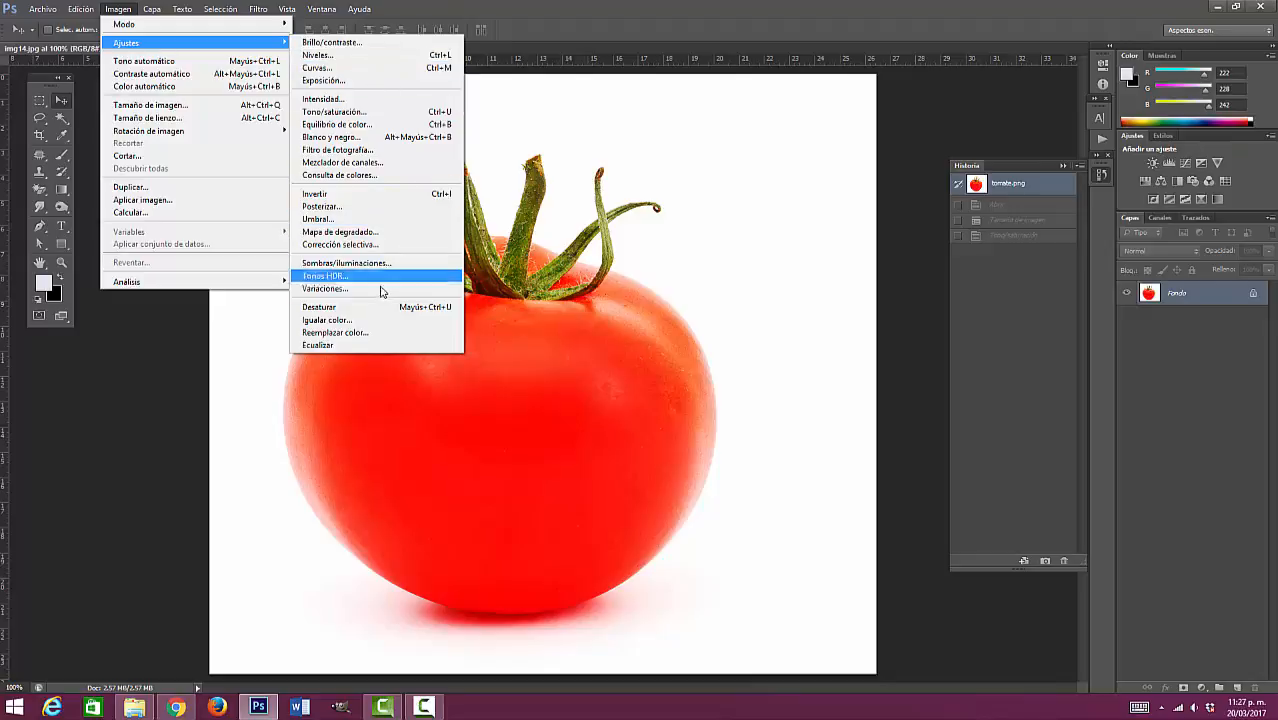
left_click(365, 336)
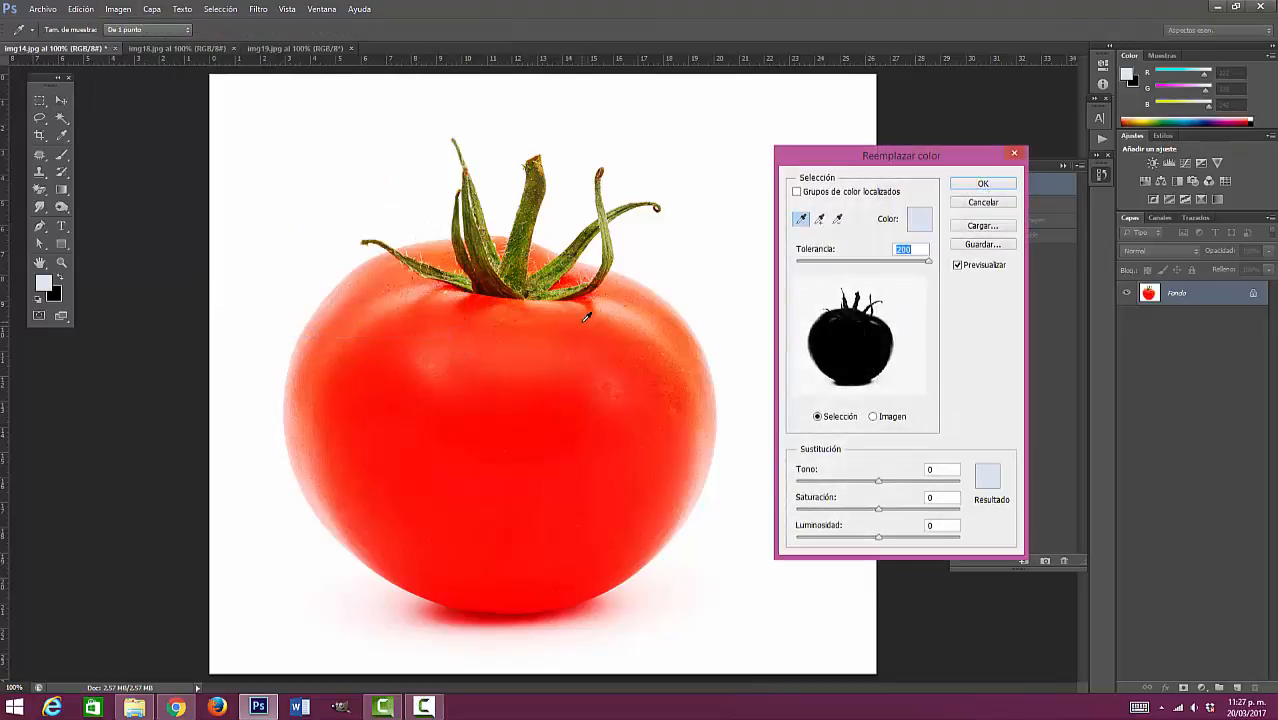
left_click_drag(828, 162, 812, 143)
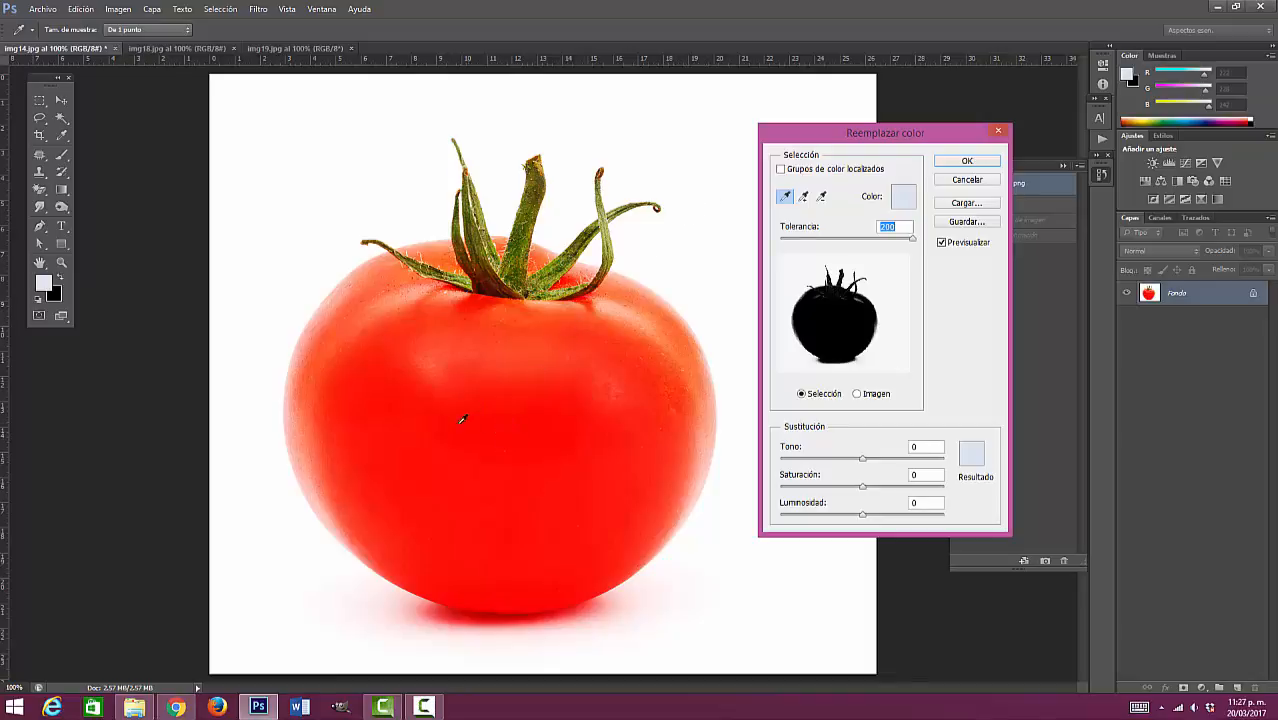
left_click(473, 425)
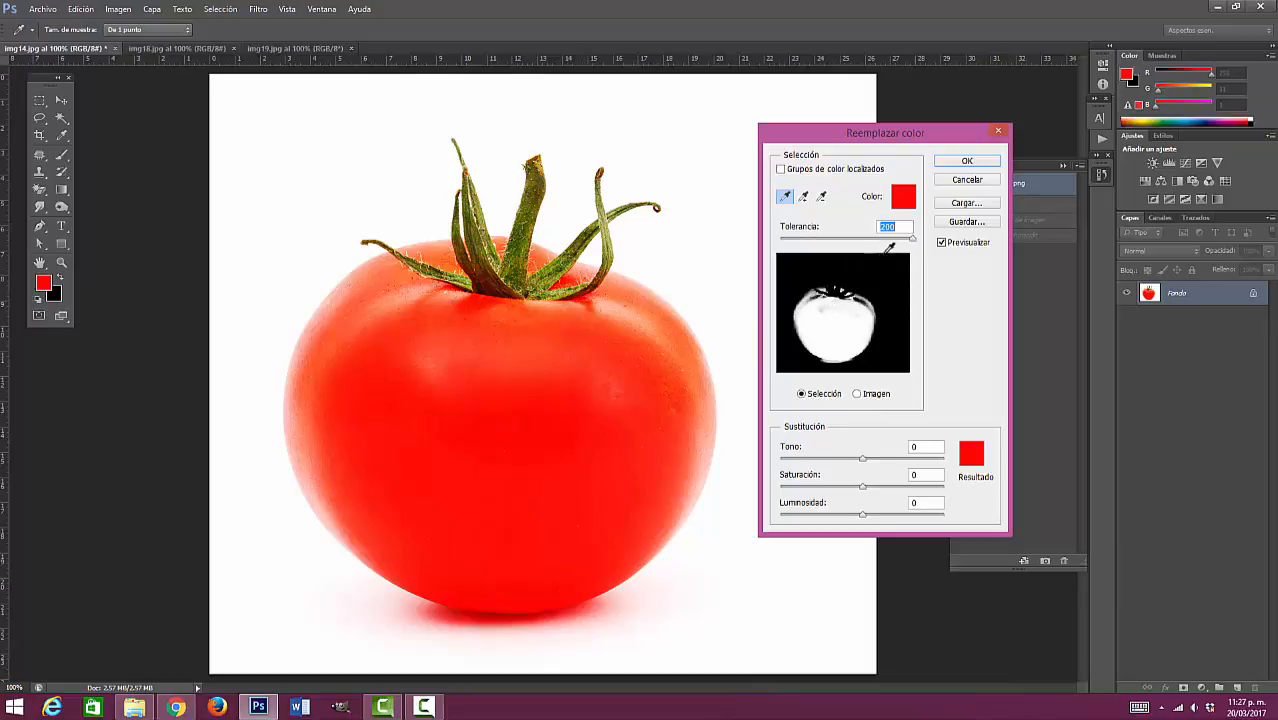
left_click_drag(913, 243, 941, 240)
Add the lighter red and orange tones along both edges of the tomato to the Replace Color selection
left_click(805, 199)
left_click(318, 335)
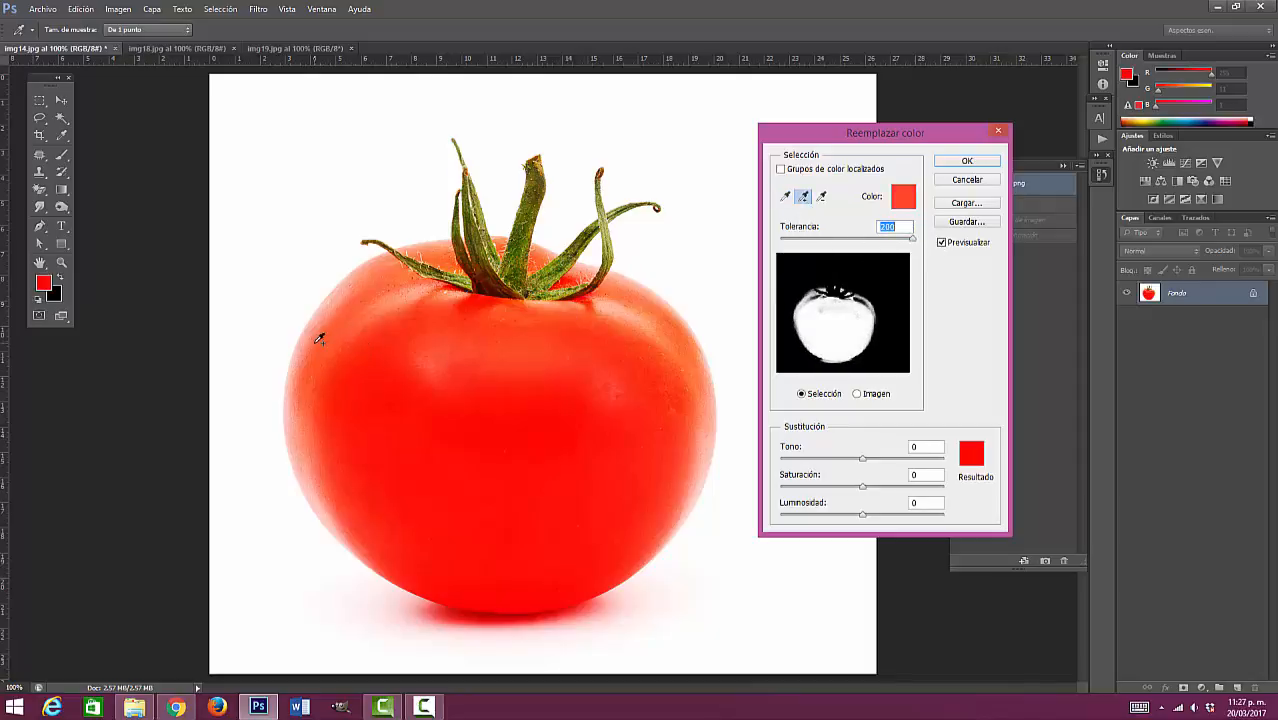
left_click(303, 435)
left_click(327, 491)
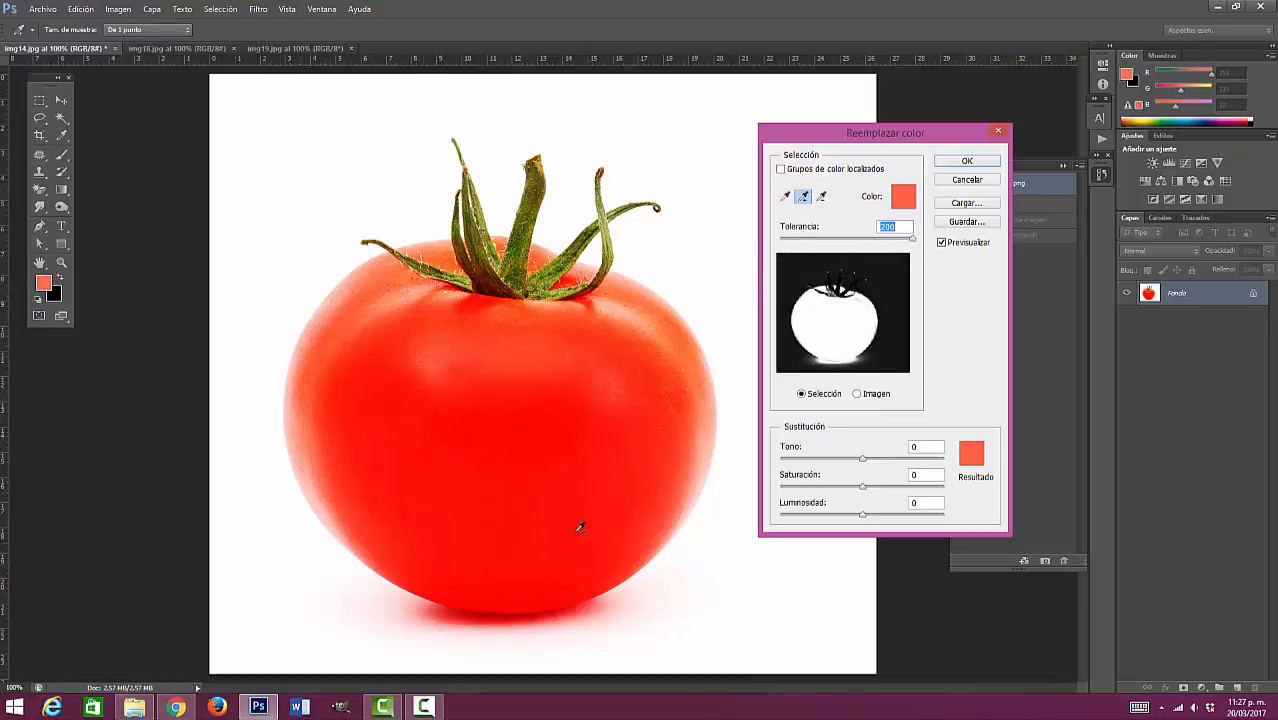
left_click(692, 492)
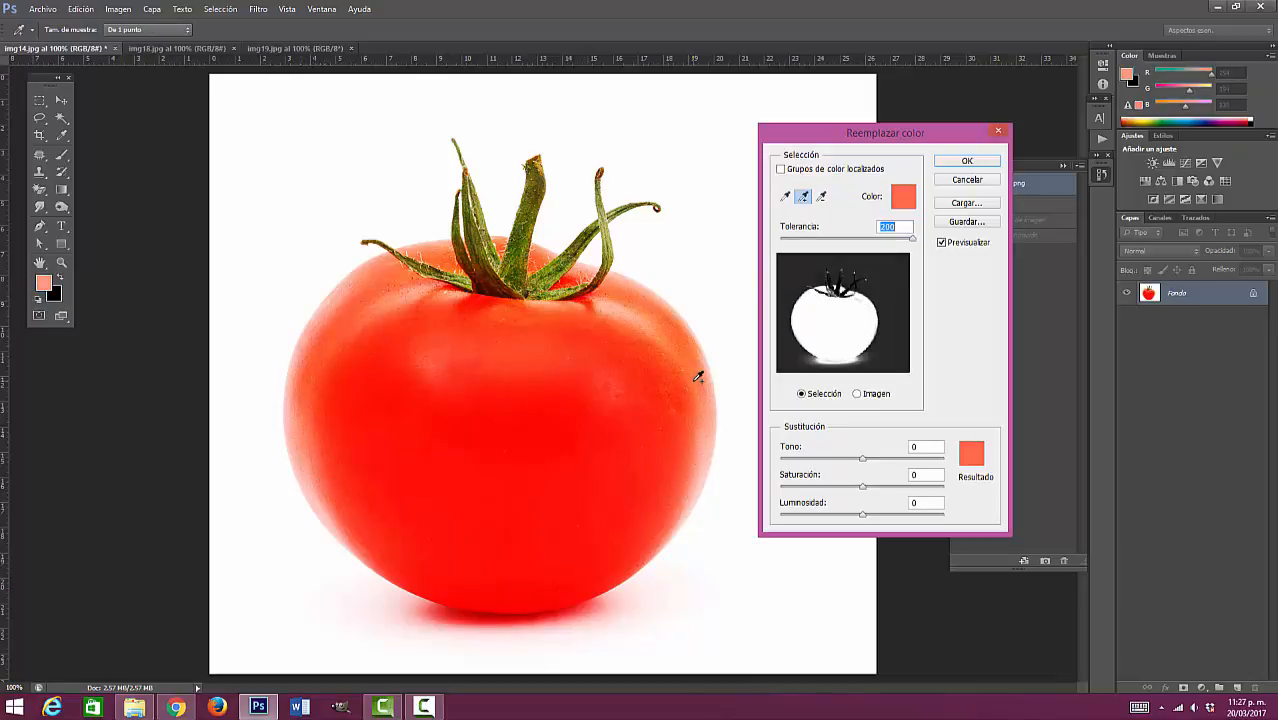
left_click(692, 356)
left_click(647, 314)
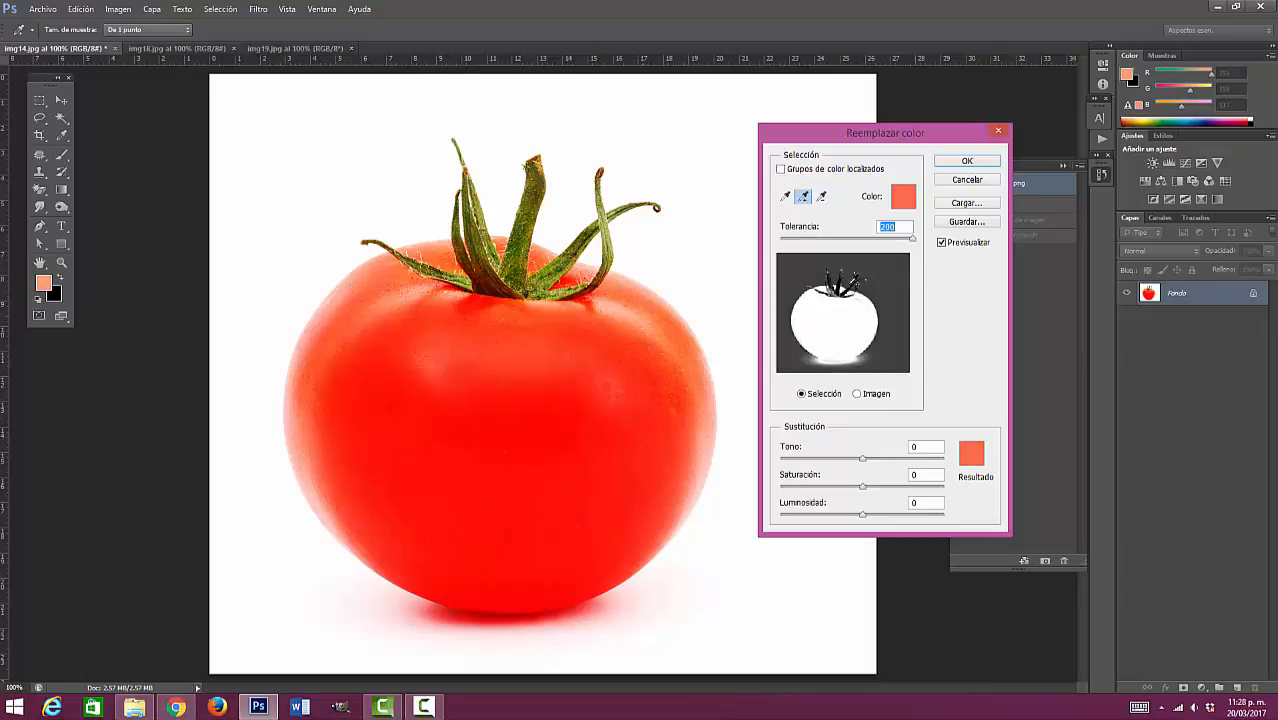
Try tolerance 100 with hues +42, -99 and -109, apply Replace Color, and revert the photo to its opening snapshot
left_click_drag(915, 245, 847, 249)
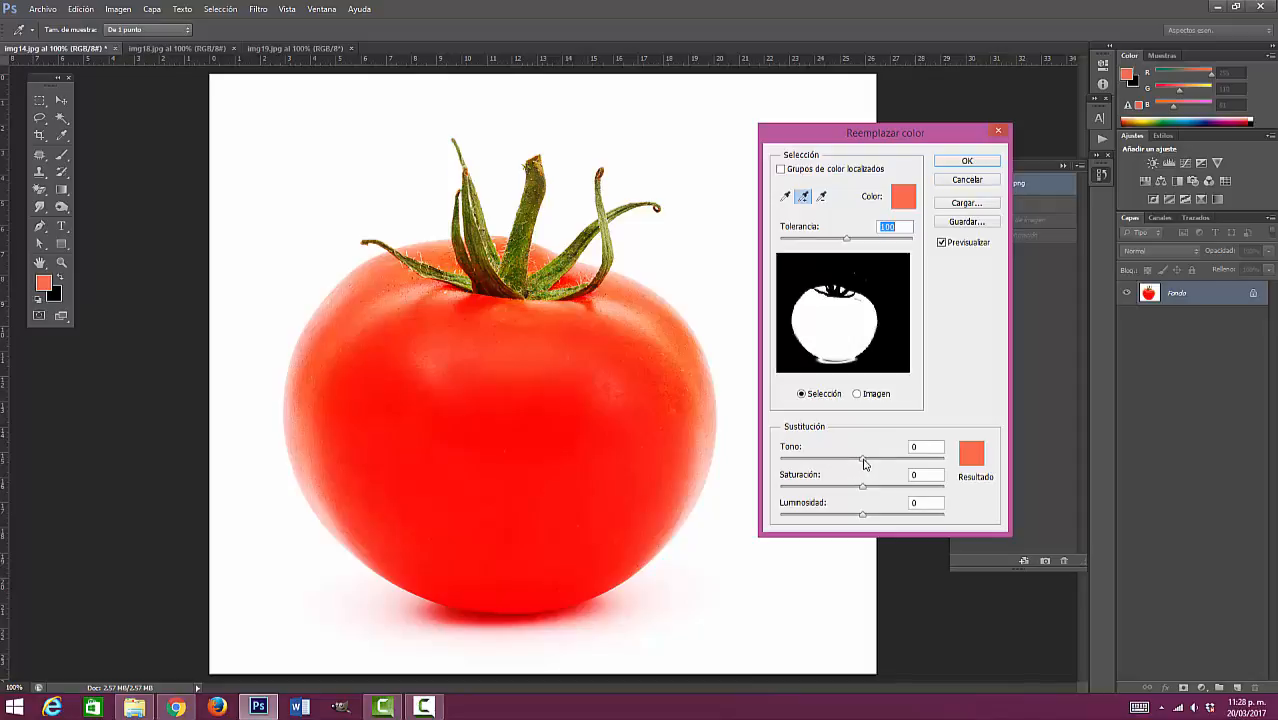
mouse_move(865, 463)
left_mouse_down()
mouse_move(836, 468)
mouse_move(907, 469)
mouse_move(820, 466)
mouse_move(884, 467)
left_mouse_up()
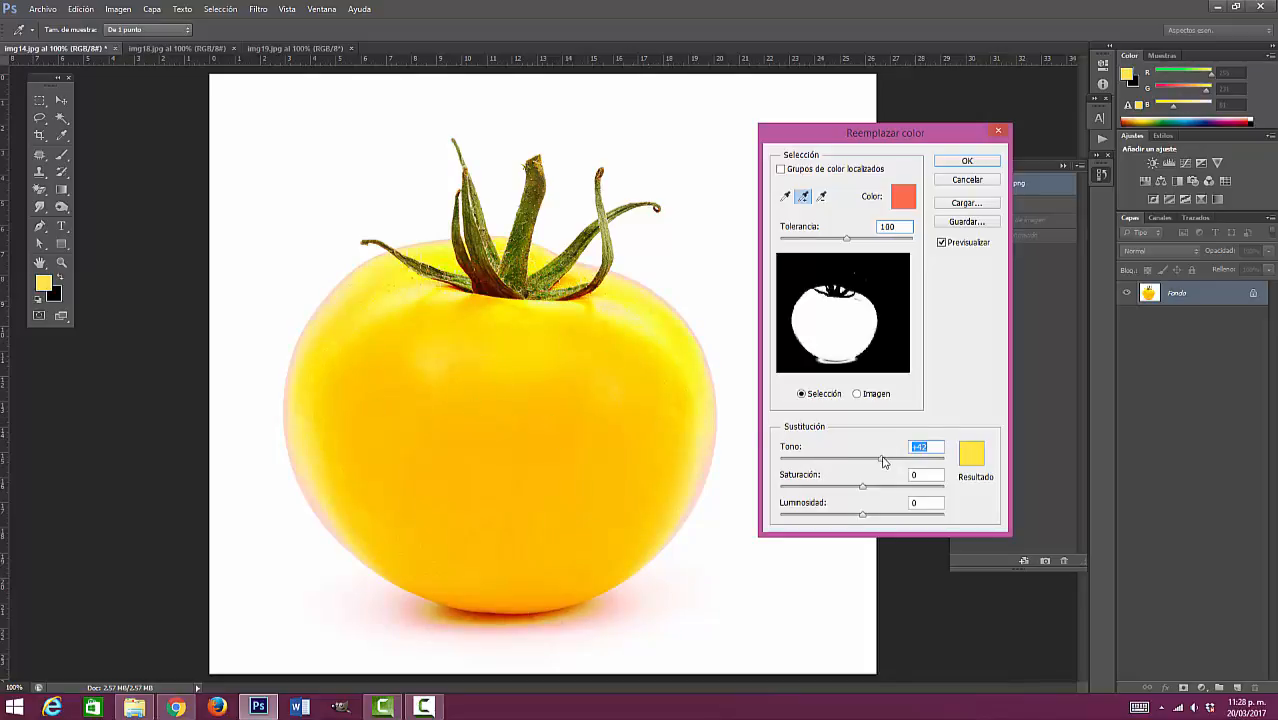
left_click_drag(884, 461, 818, 467)
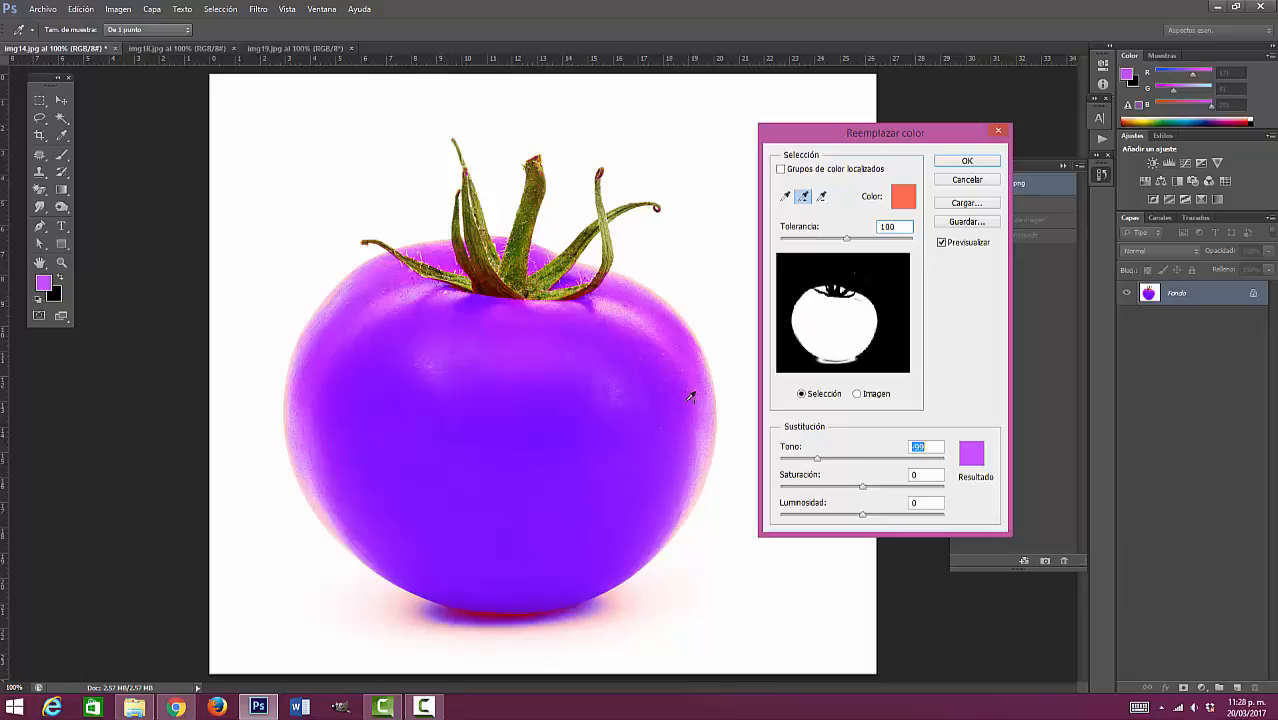
left_click_drag(818, 466, 814, 467)
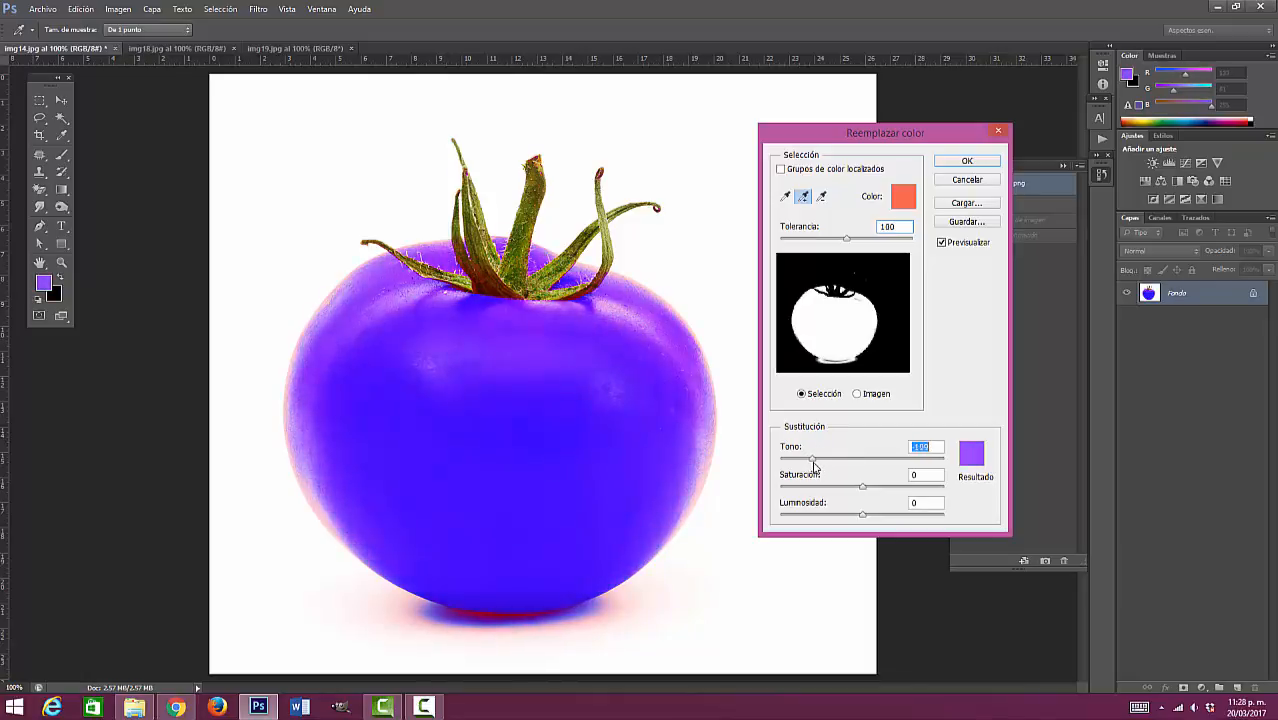
left_click(966, 162)
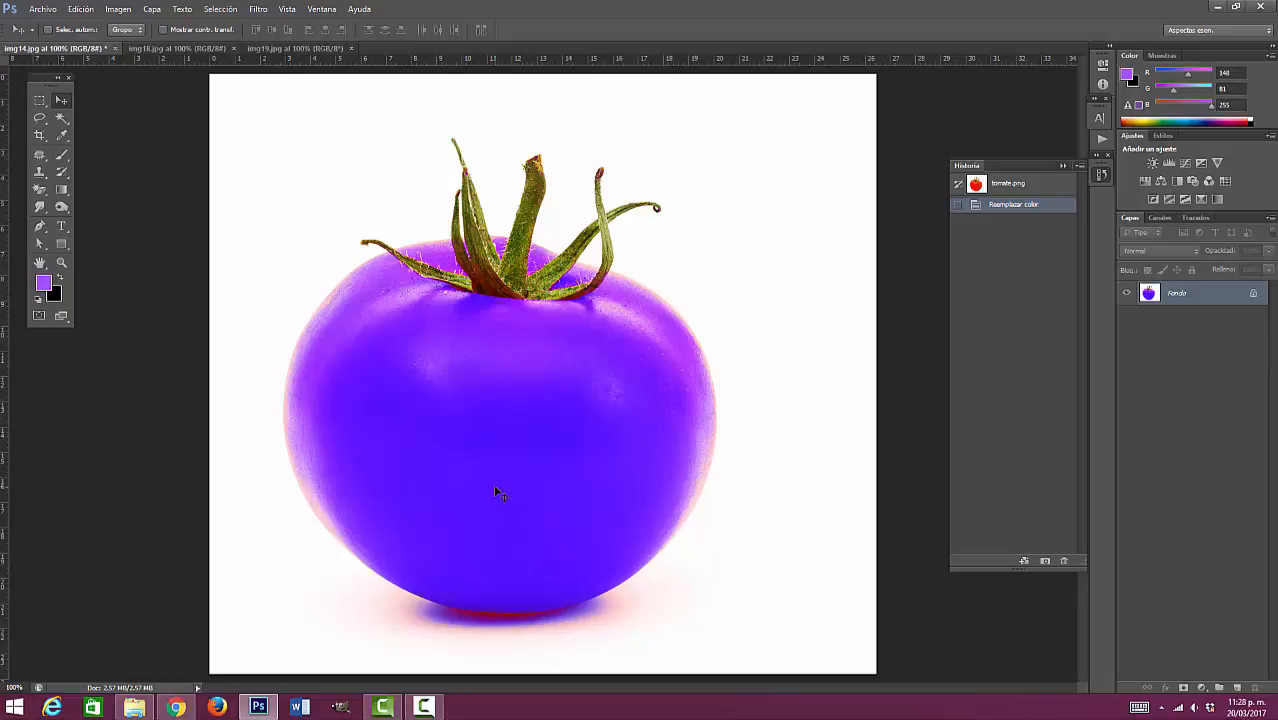
left_click(978, 186)
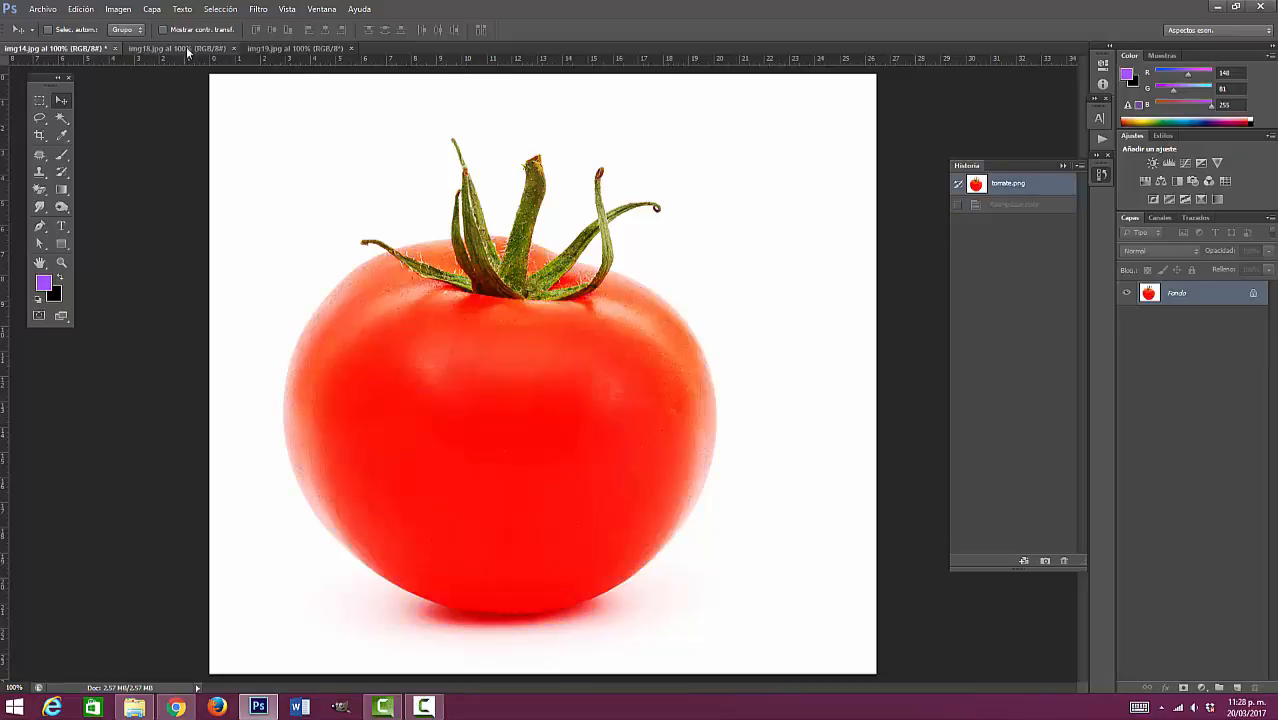
Reopen Replace Color for the restored tomato, sample the red at its centre and set the tolerance to 200
left_click(118, 9)
mouse_move(134, 46)
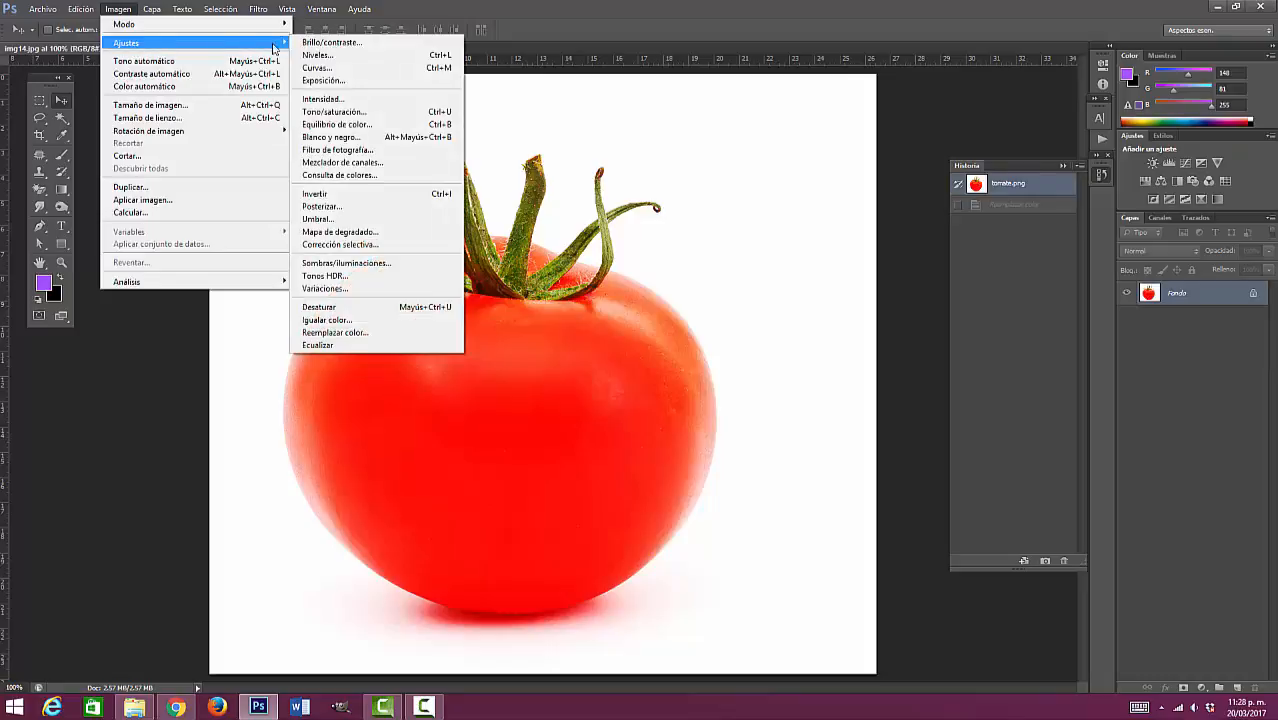
left_click(369, 332)
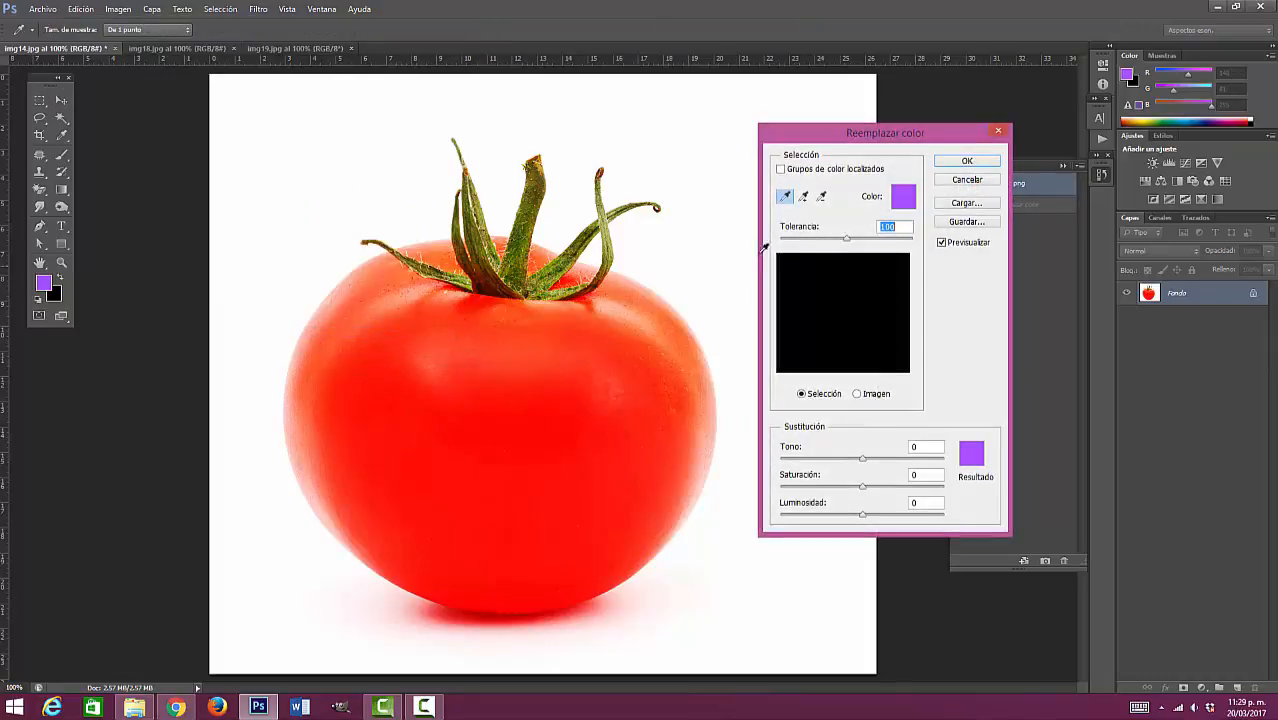
left_click(506, 423)
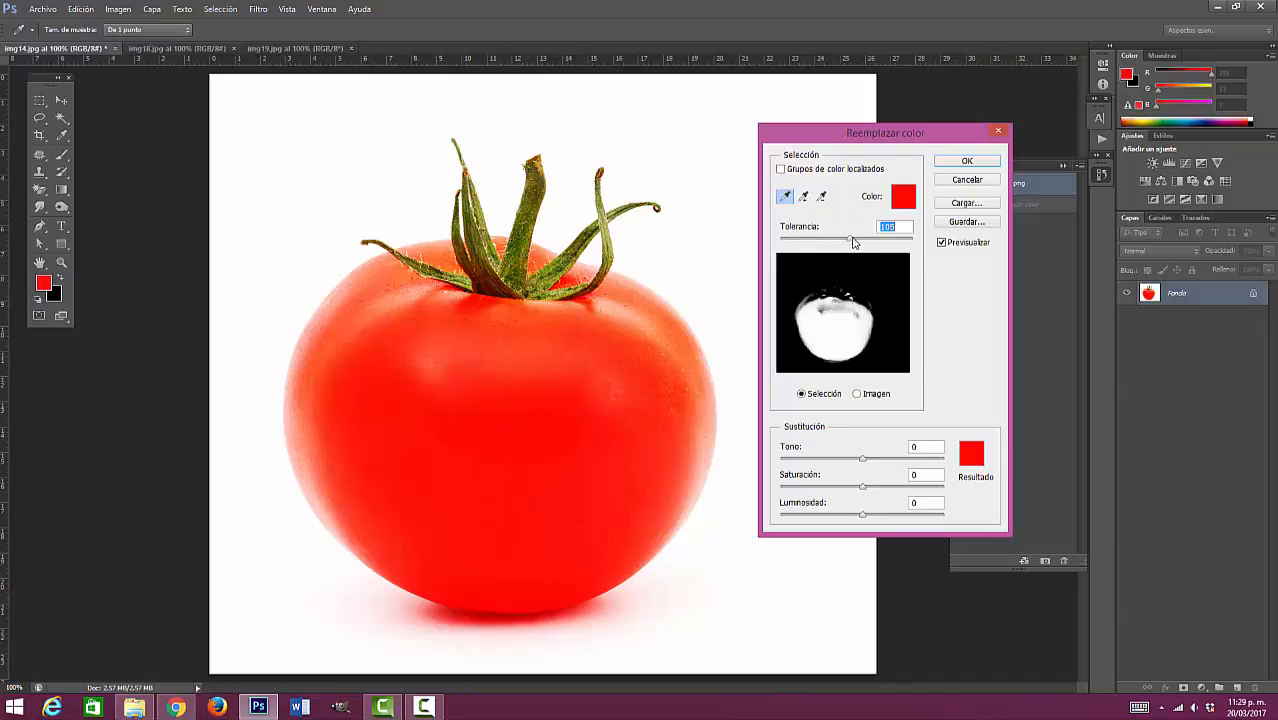
left_click_drag(847, 239, 933, 245)
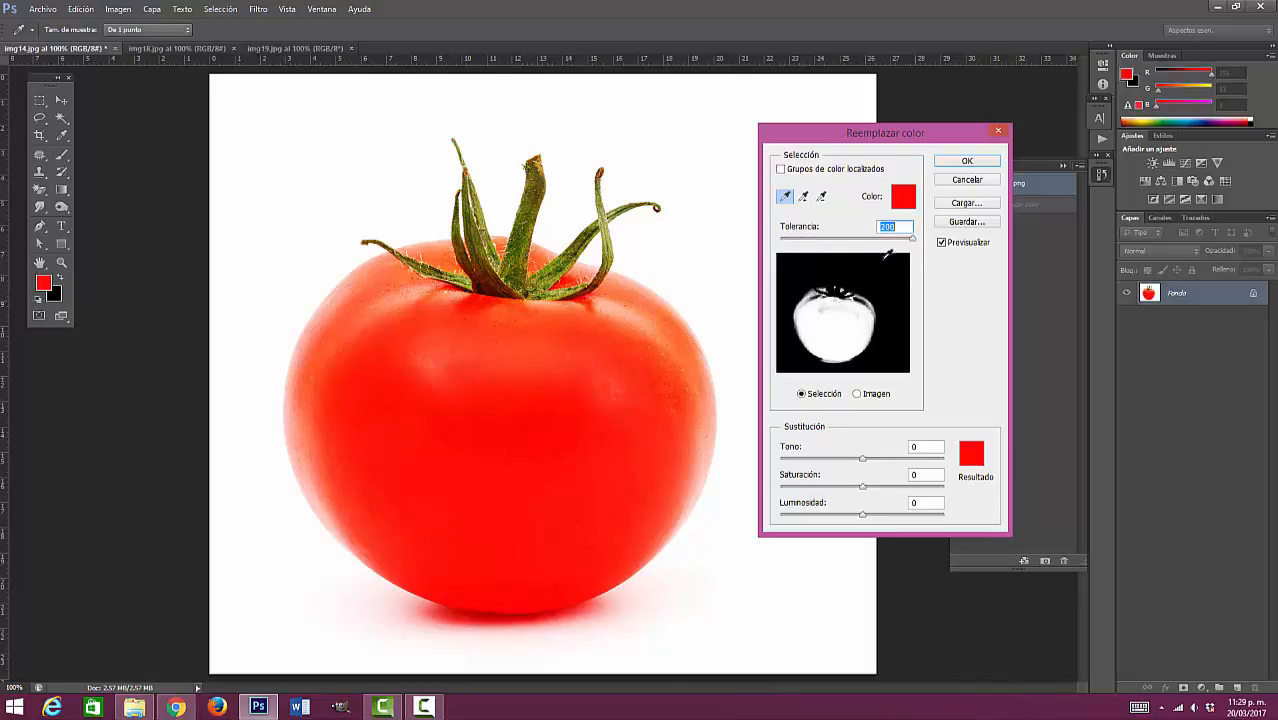
Add the tone near the tomato's left edge to the selection, set the hue to -121 and apply Replace Color
left_click(805, 197)
left_click(318, 360)
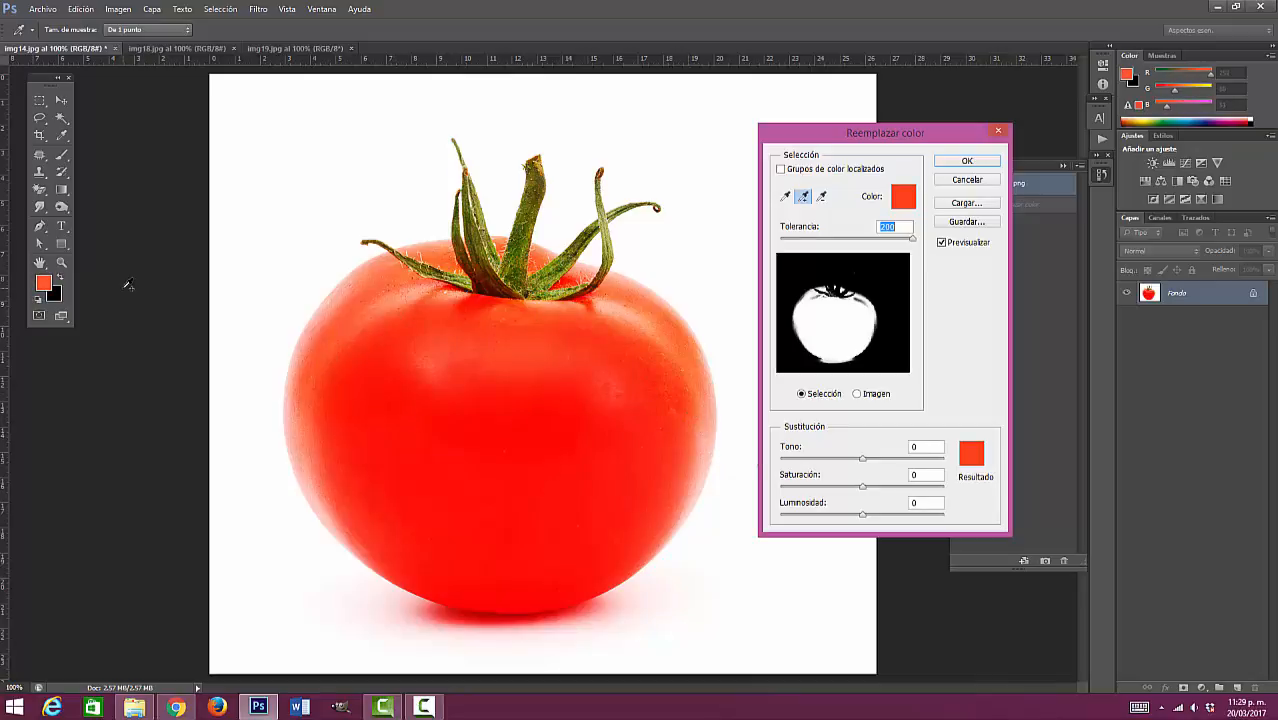
left_click_drag(861, 461, 807, 466)
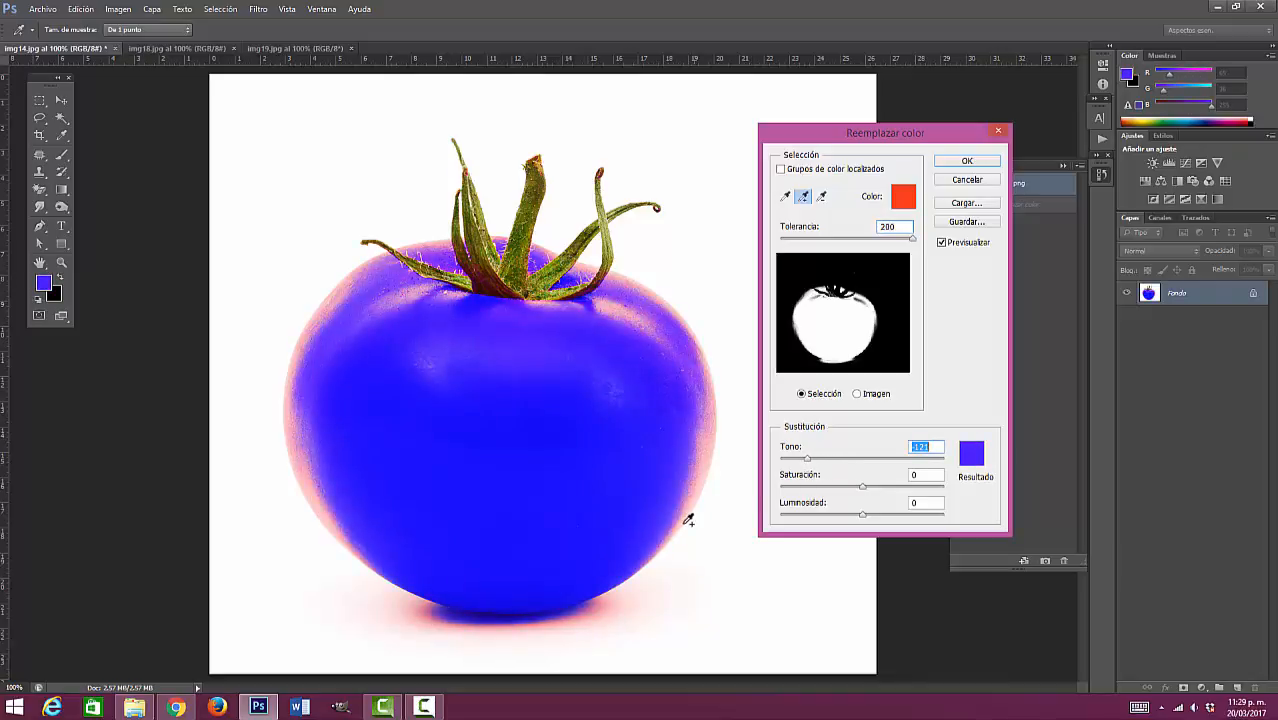
left_click(955, 160)
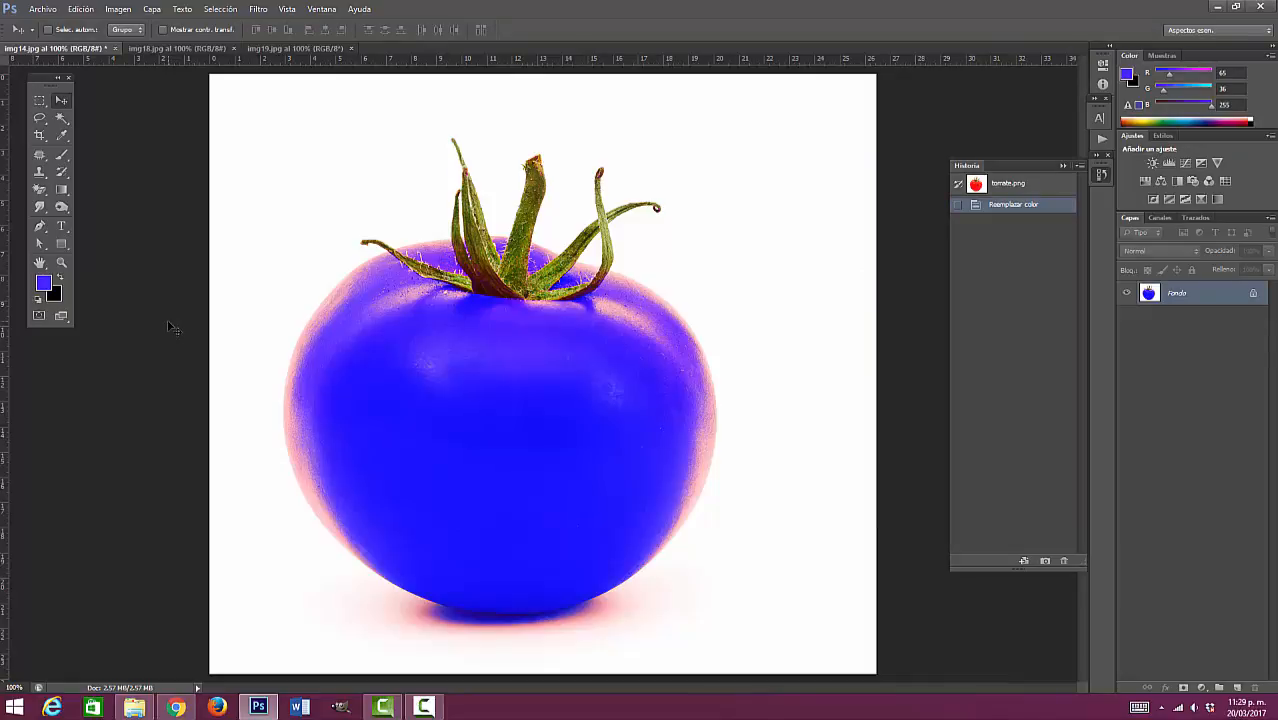
Switch to img18.jpg and select the magenta dress of the woman on the right with a Polygonal Lasso outline
left_click(187, 50)
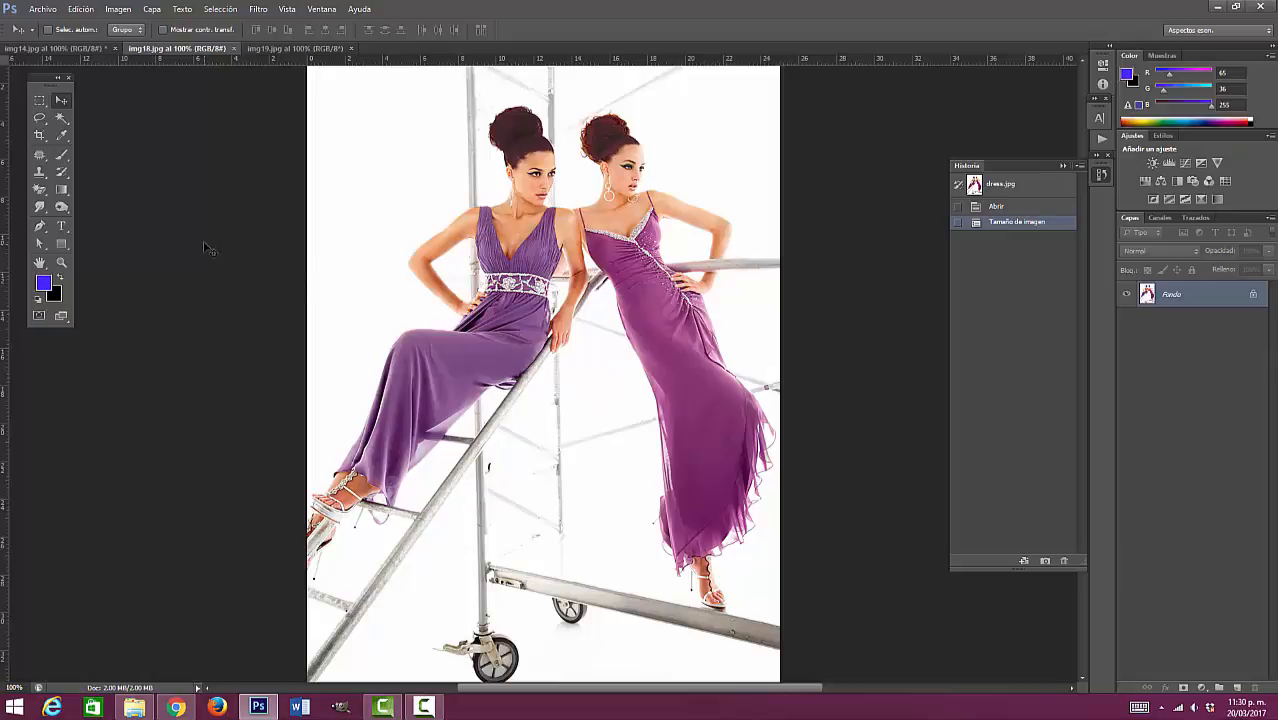
left_click(44, 118)
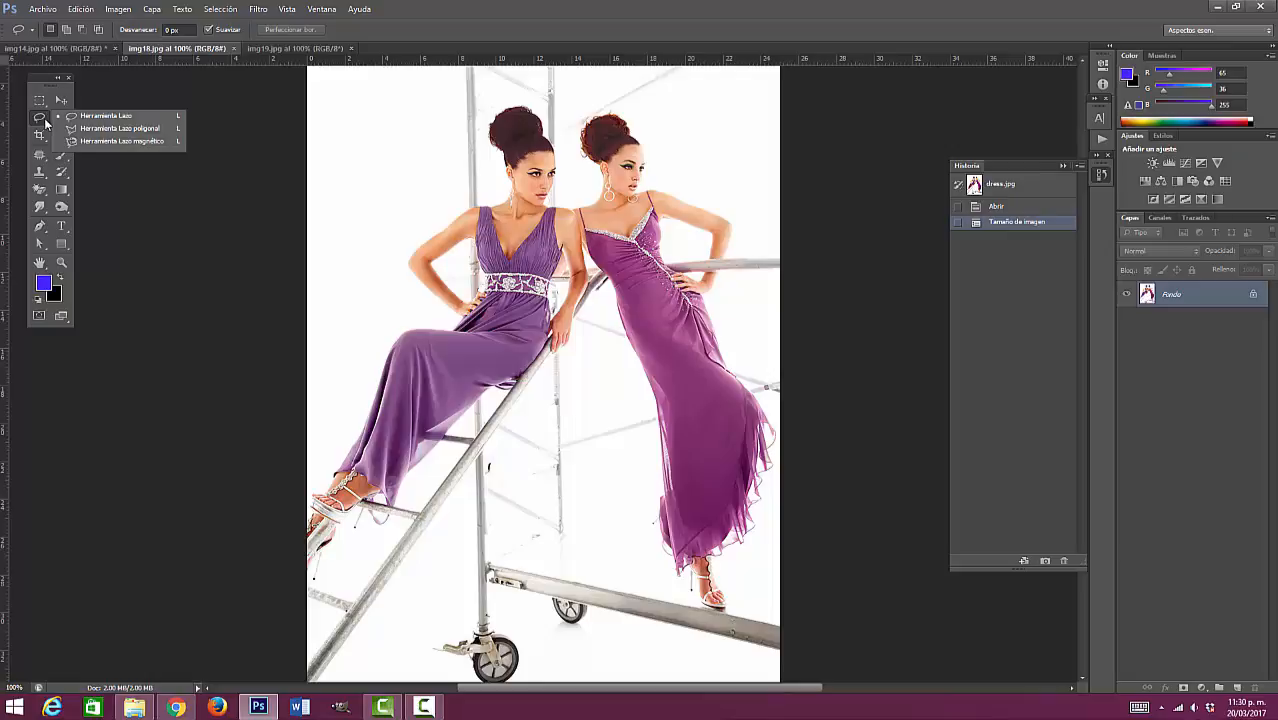
left_click(117, 129)
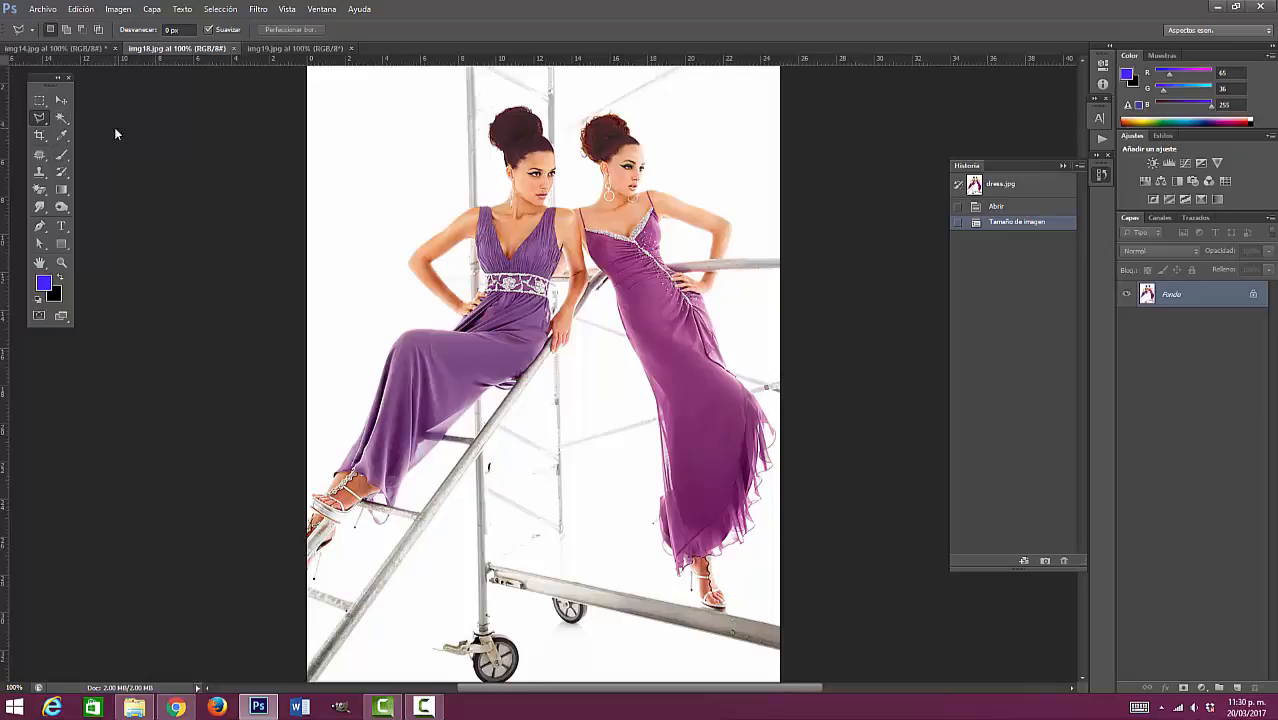
left_click(573, 194)
left_click(583, 267)
left_click(600, 286)
left_click(641, 407)
left_click(651, 445)
left_click(645, 495)
left_click(643, 527)
left_click(669, 580)
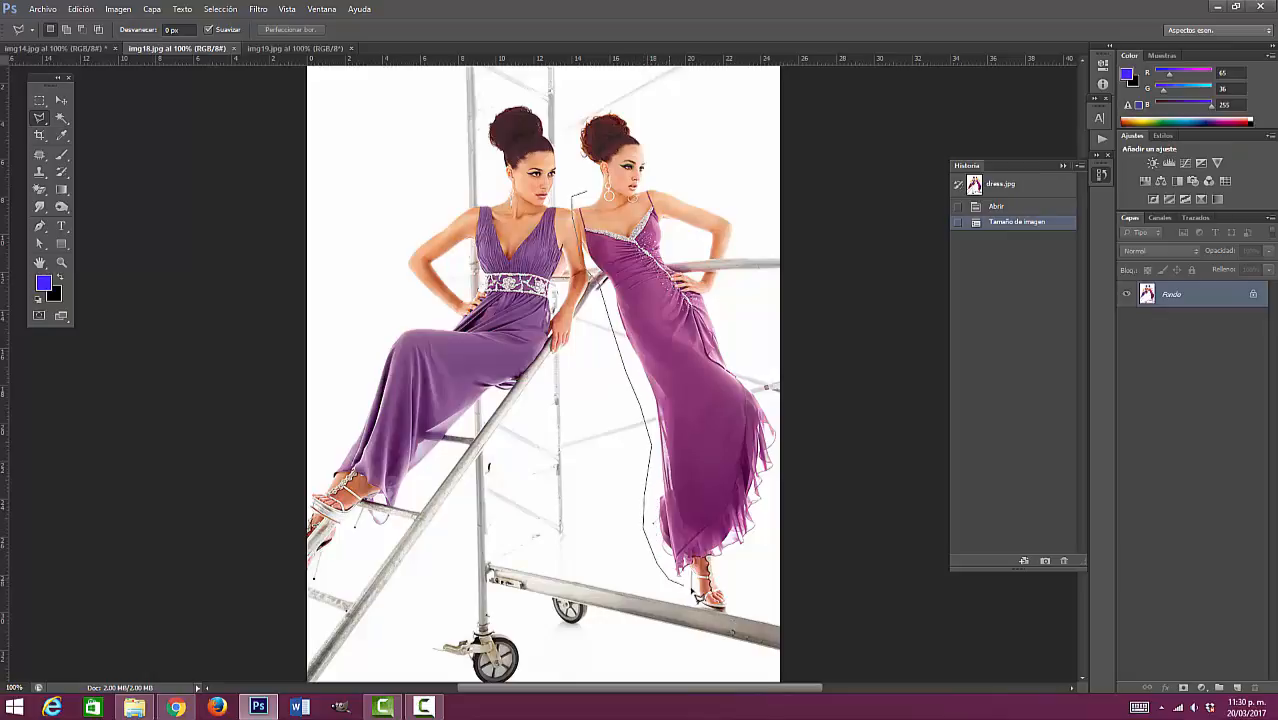
left_click(691, 589)
left_click(724, 571)
left_click(747, 549)
left_click(775, 523)
left_click(782, 466)
left_click(788, 423)
left_click(770, 386)
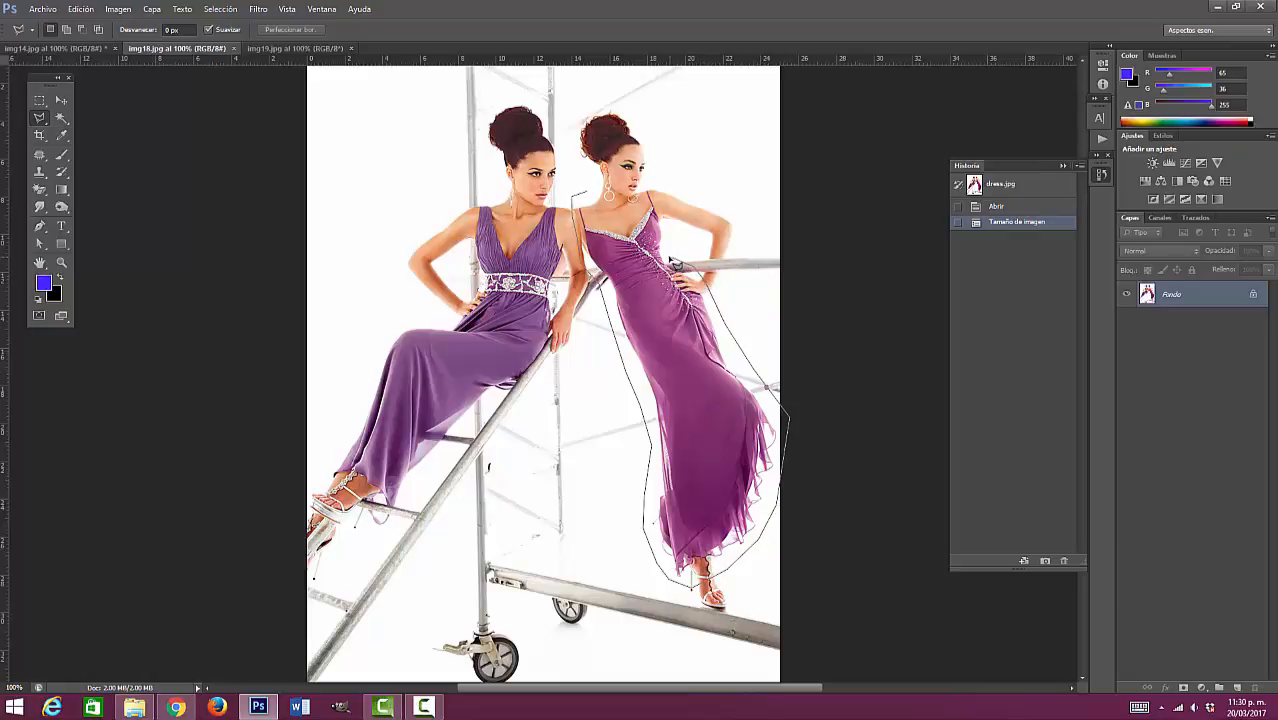
left_click(671, 257)
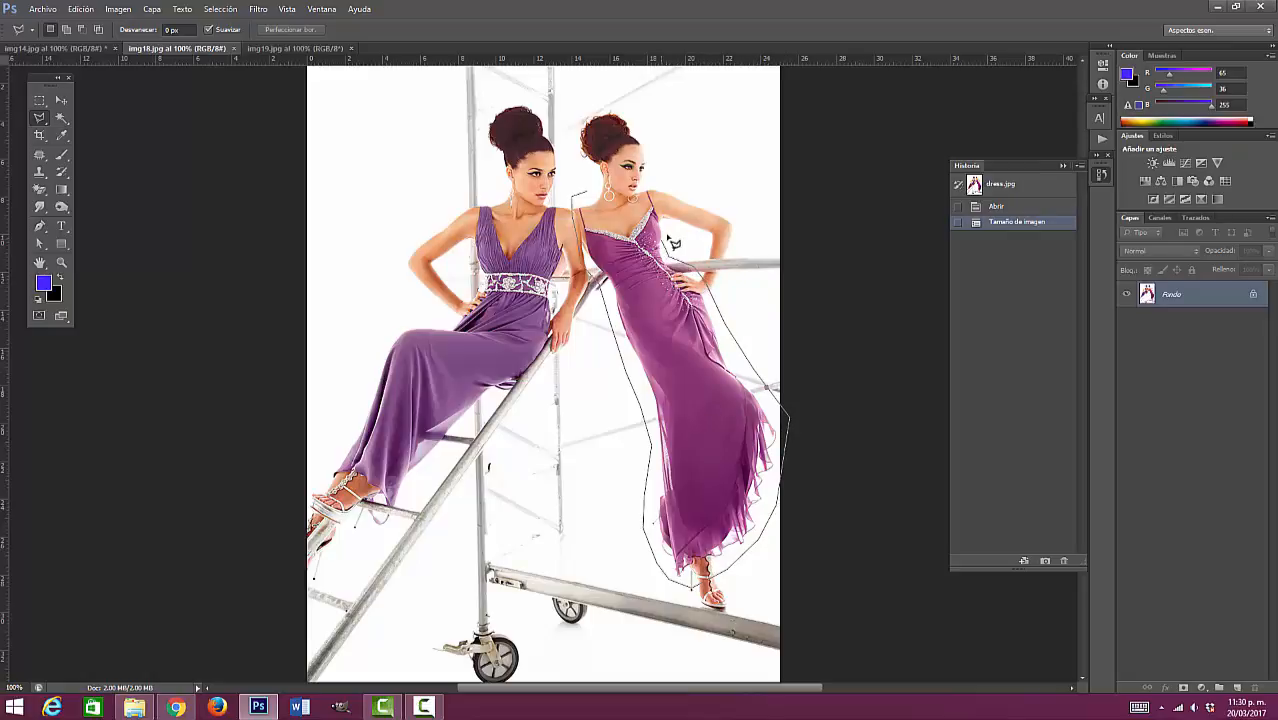
left_click(646, 188)
left_click(631, 225)
left_click(591, 200)
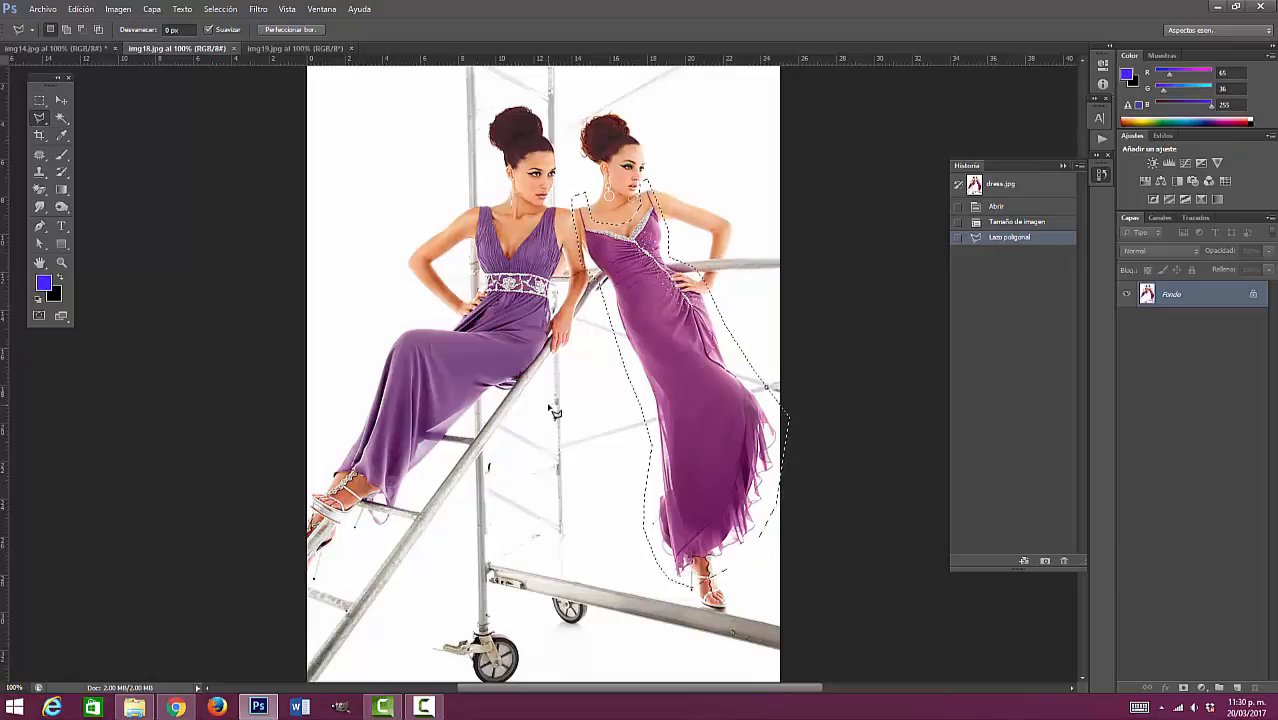
Open Replace Color for the selected dress, sample its magenta at mid-dress and set the tolerance to 125
left_click(119, 10)
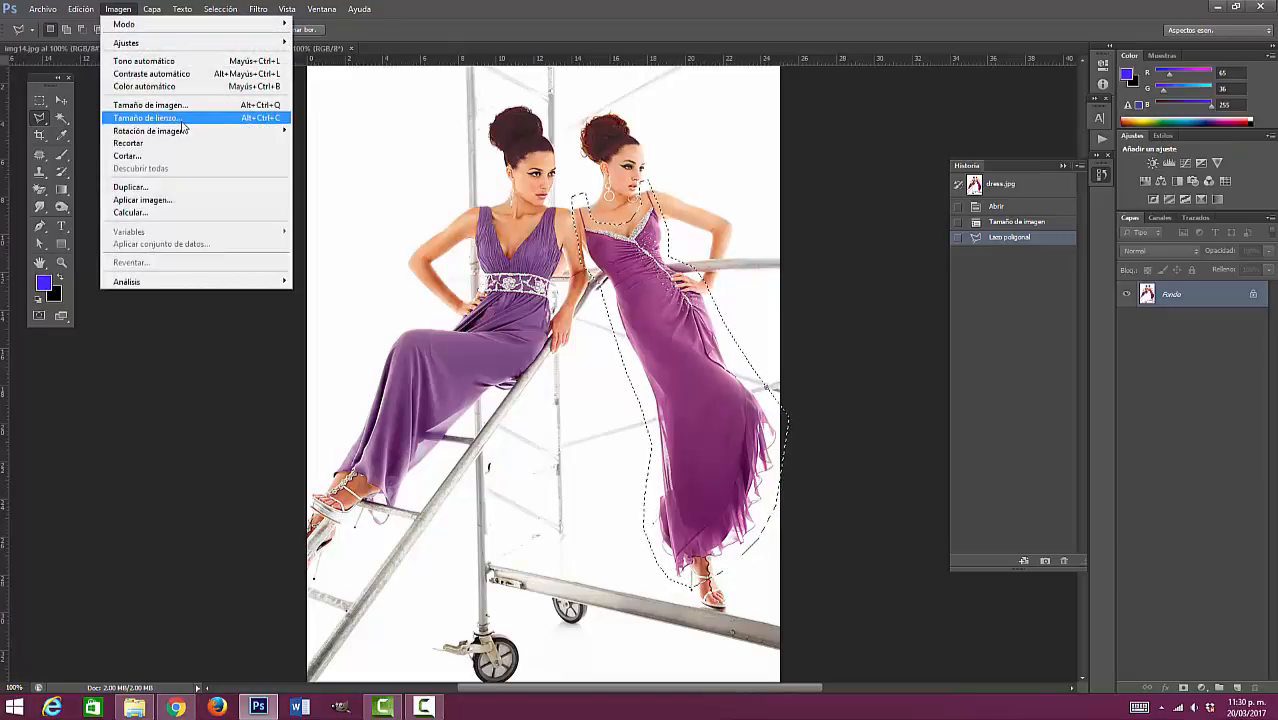
mouse_move(205, 48)
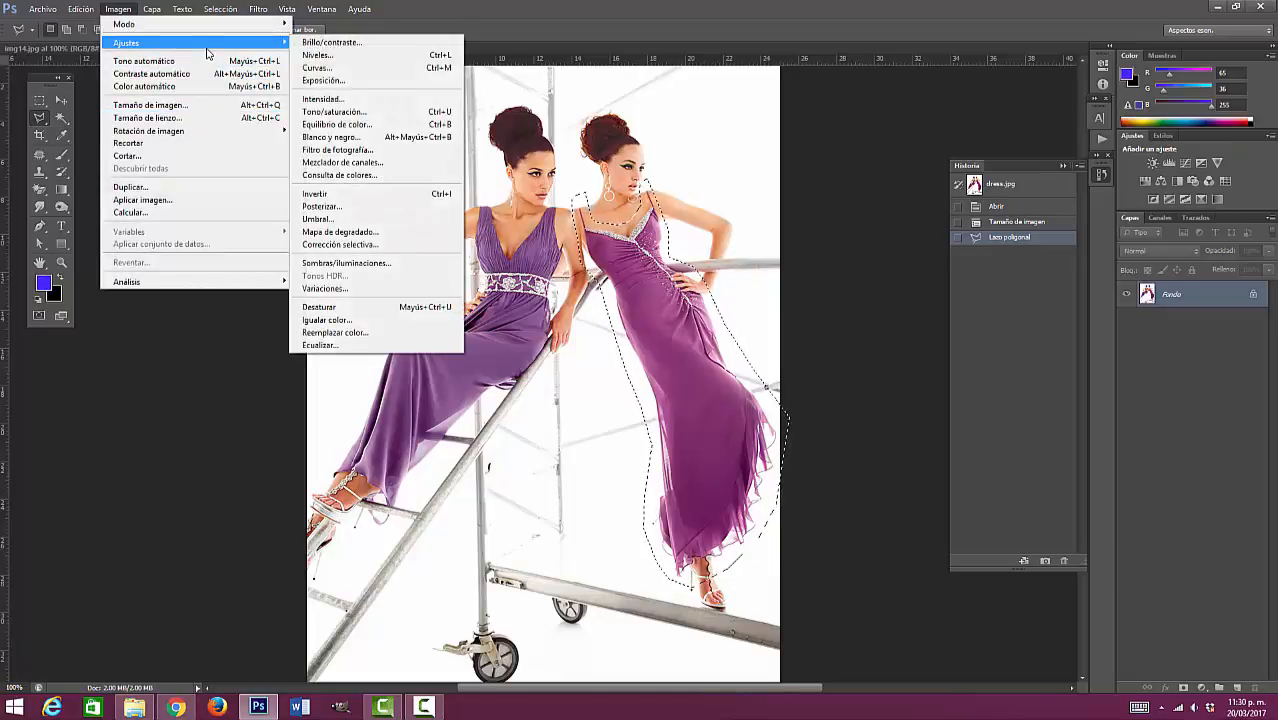
left_click(374, 332)
left_click_drag(970, 130, 1046, 122)
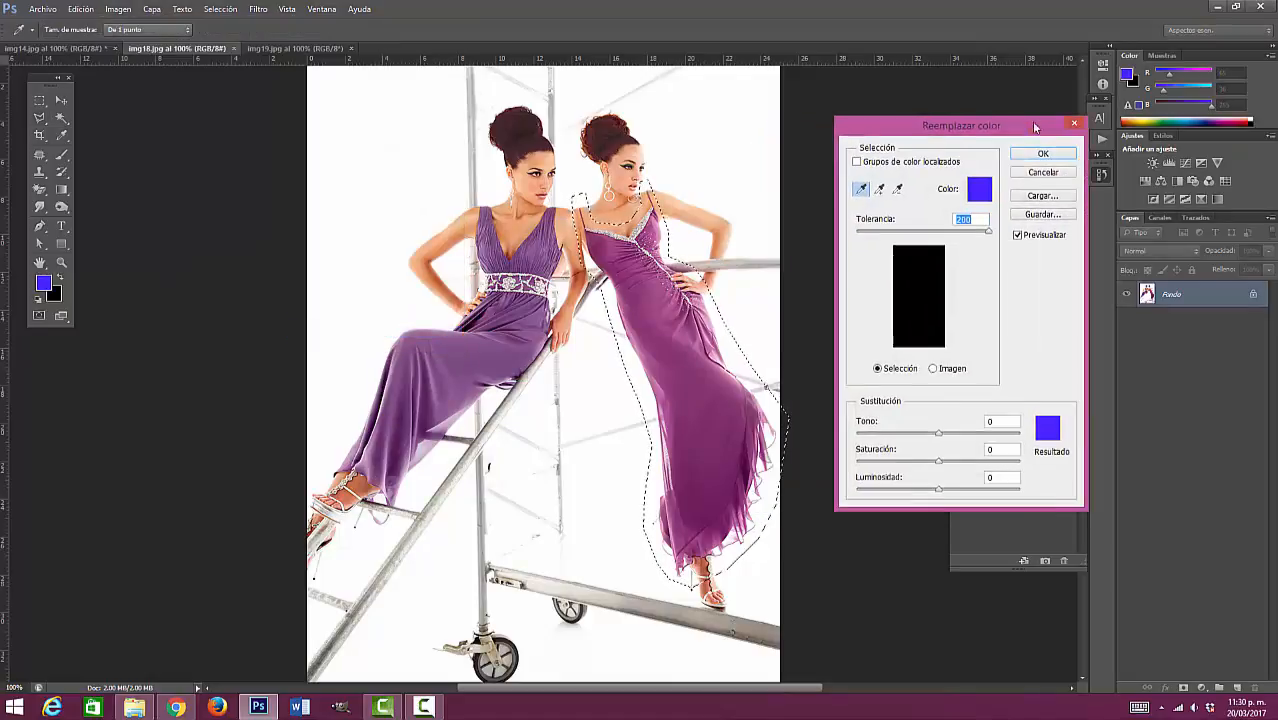
left_click(675, 357)
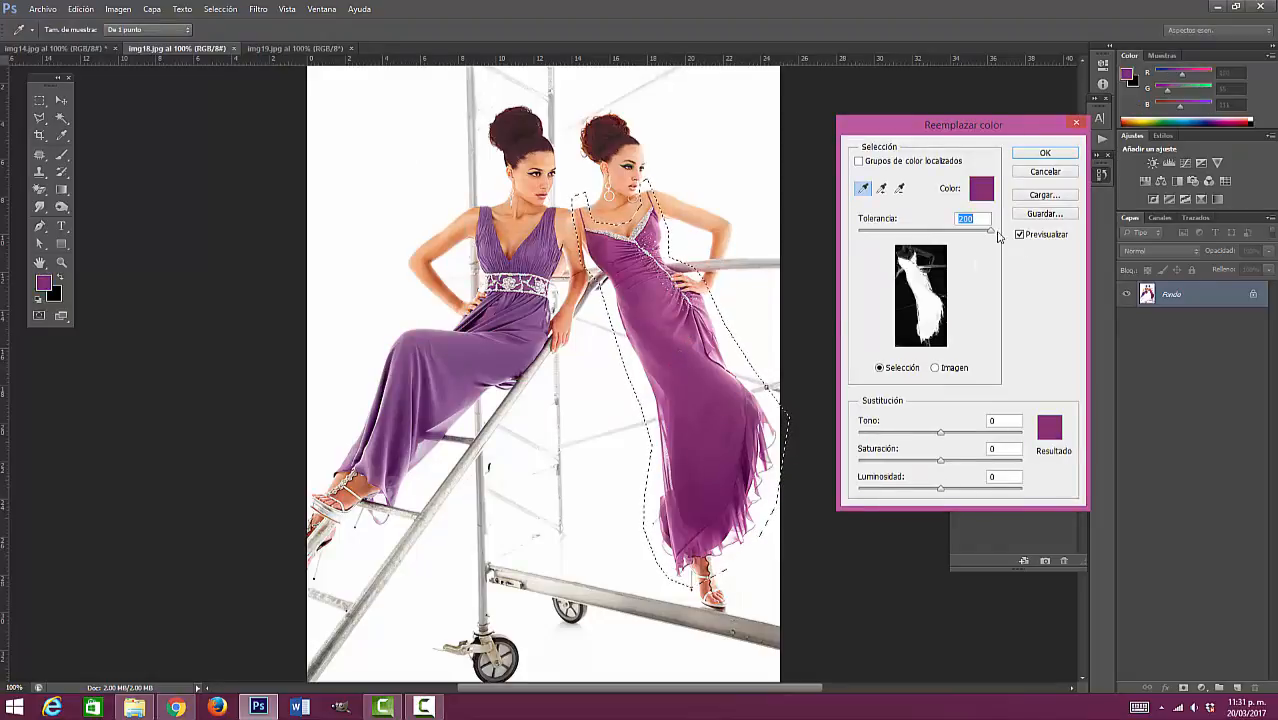
mouse_move(991, 232)
left_mouse_down()
mouse_move(928, 235)
mouse_move(1004, 246)
left_mouse_up()
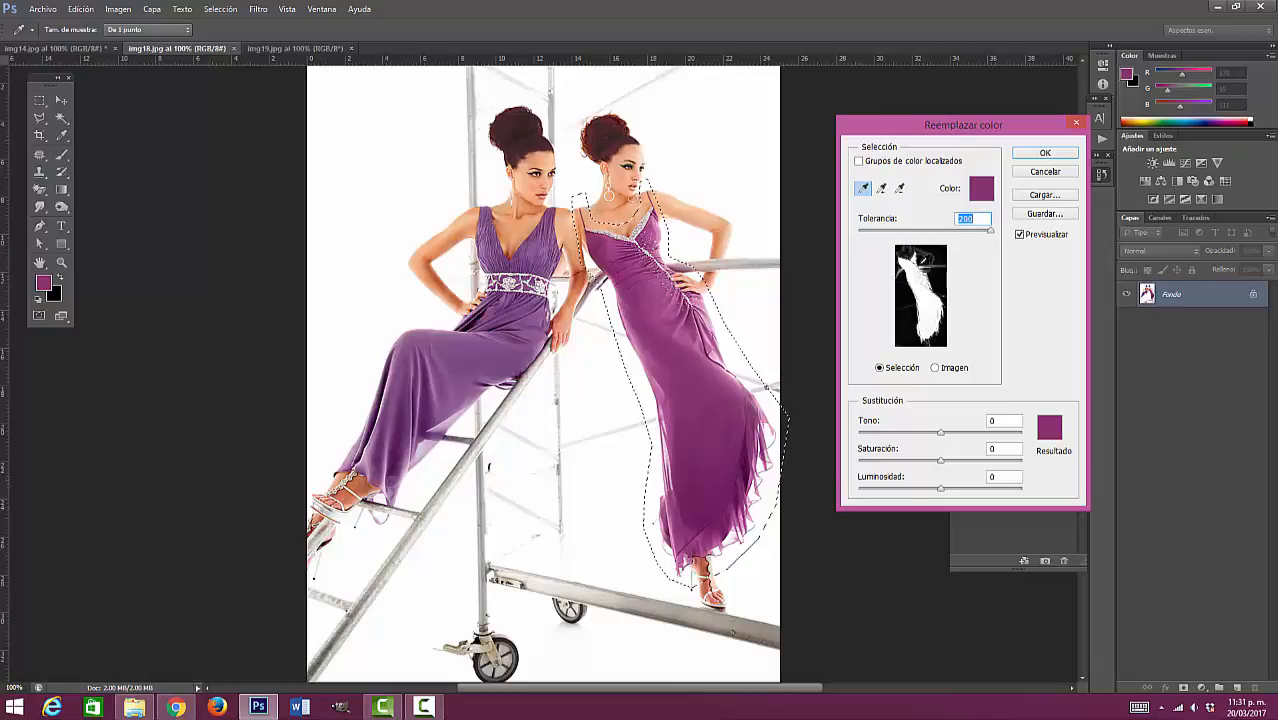
left_click_drag(990, 231, 936, 240)
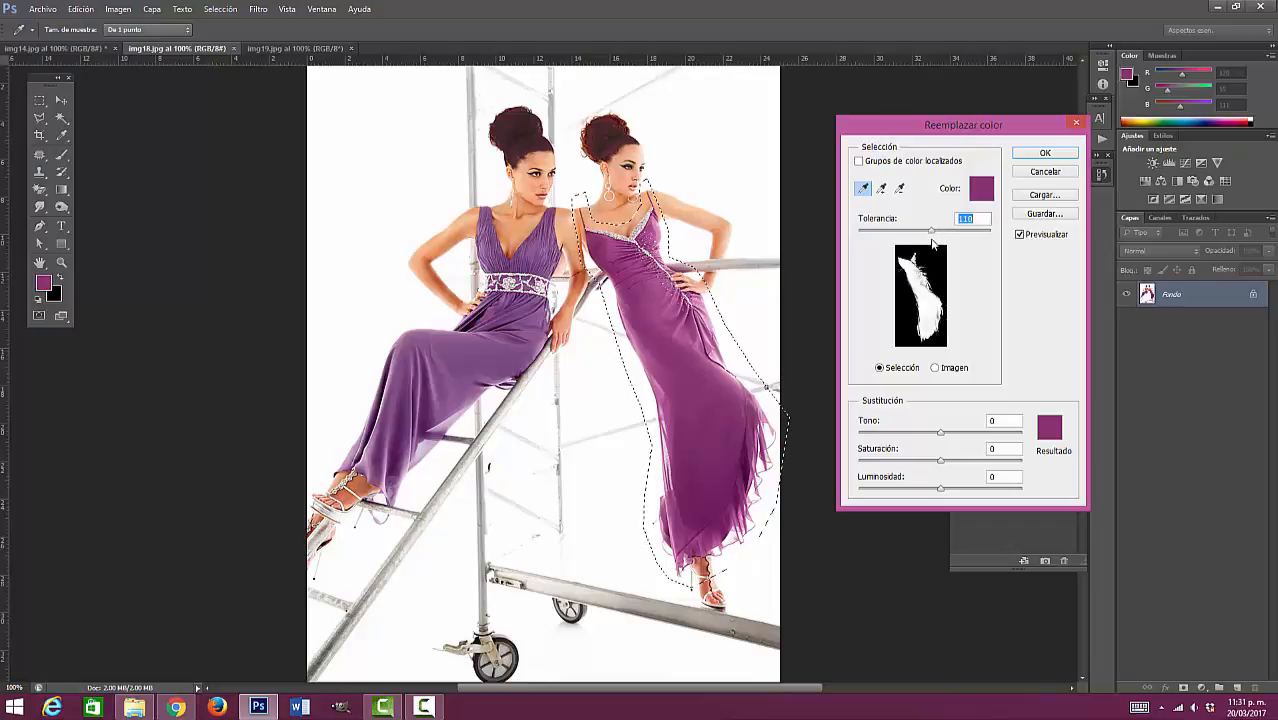
left_click_drag(932, 242, 938, 244)
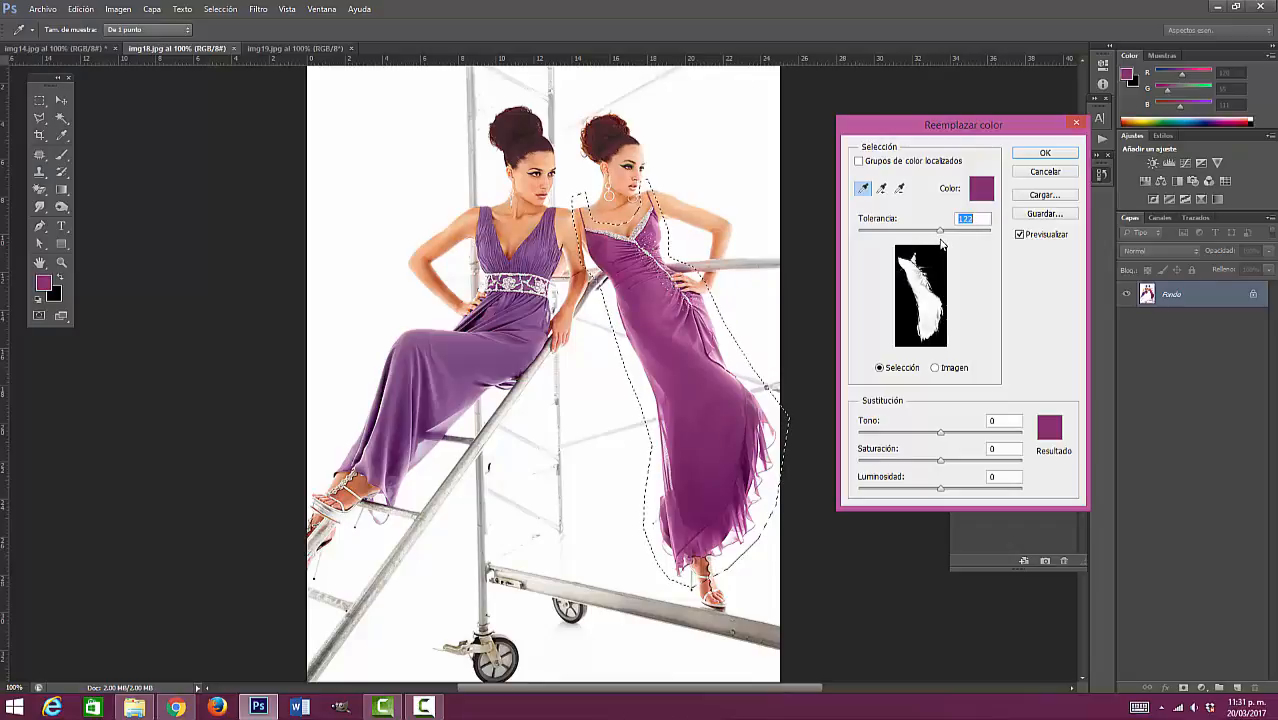
left_click_drag(942, 242, 943, 243)
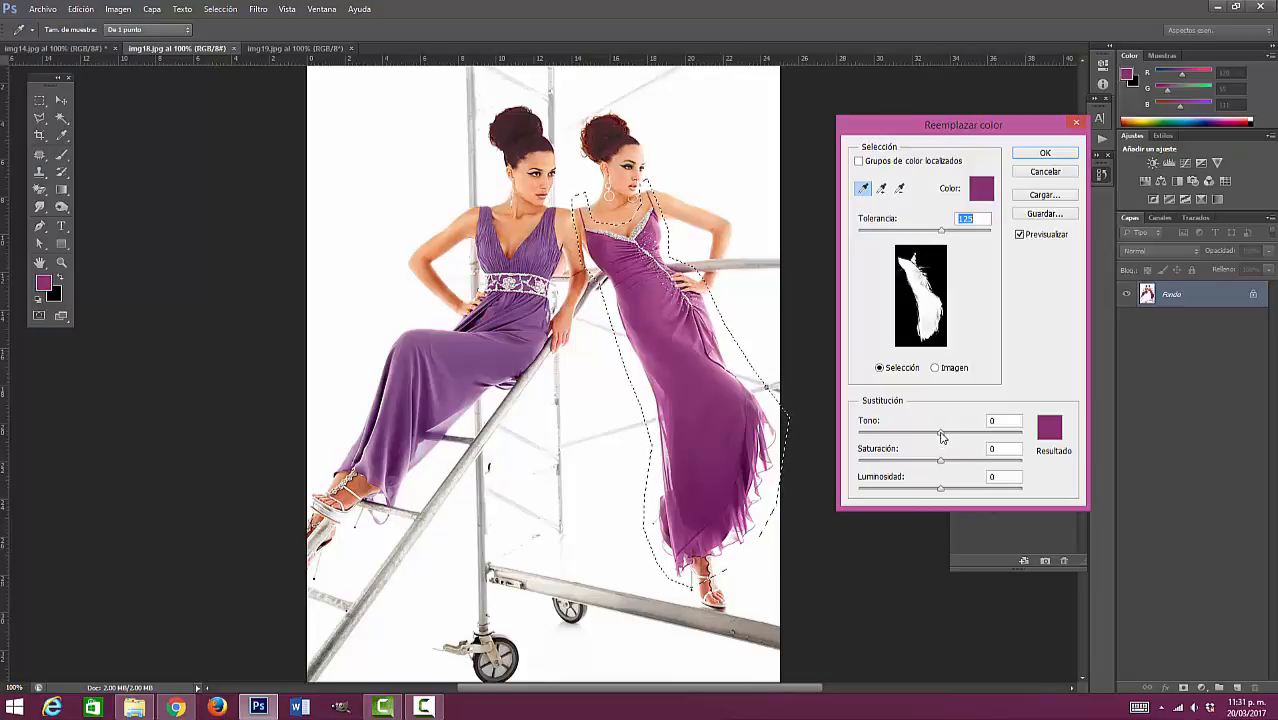
Shift the sampled colour with hue +40 and saturation +20, apply Replace Color and deselect the dress
mouse_move(941, 436)
left_mouse_down()
mouse_move(964, 440)
mouse_move(879, 451)
mouse_move(960, 453)
left_mouse_up()
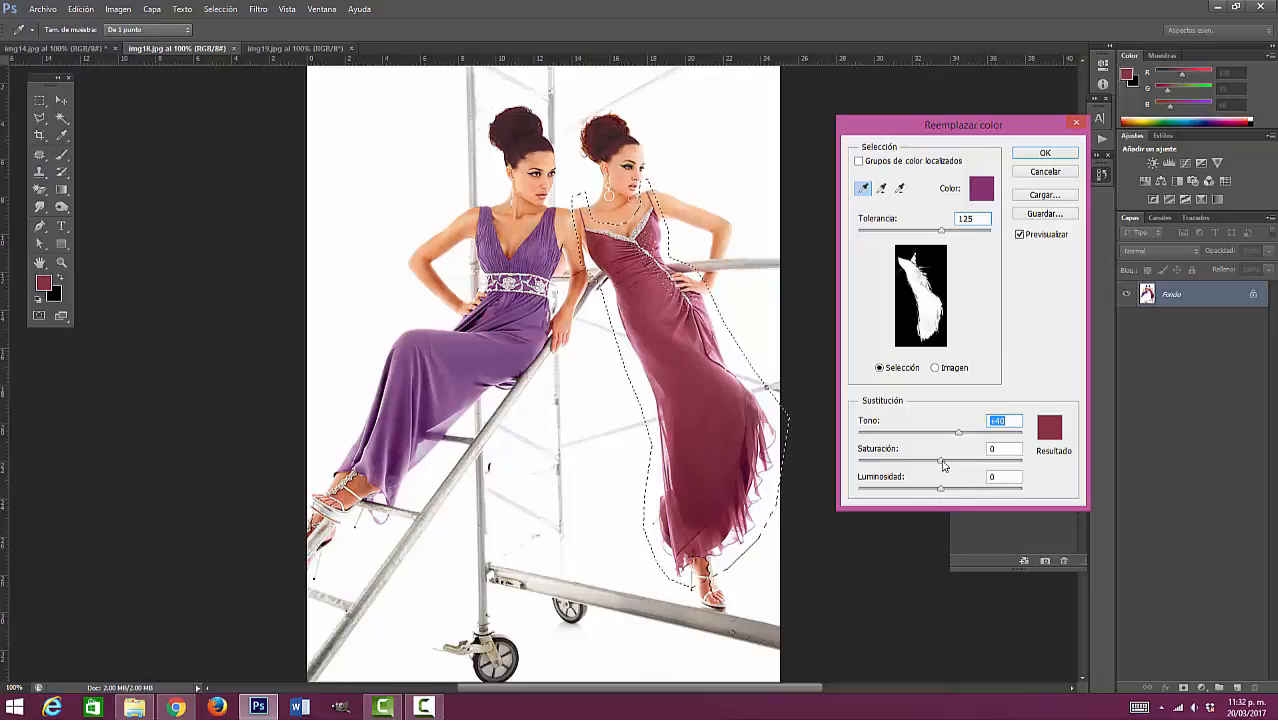
key("Tab")
left_click_drag(946, 465, 960, 473)
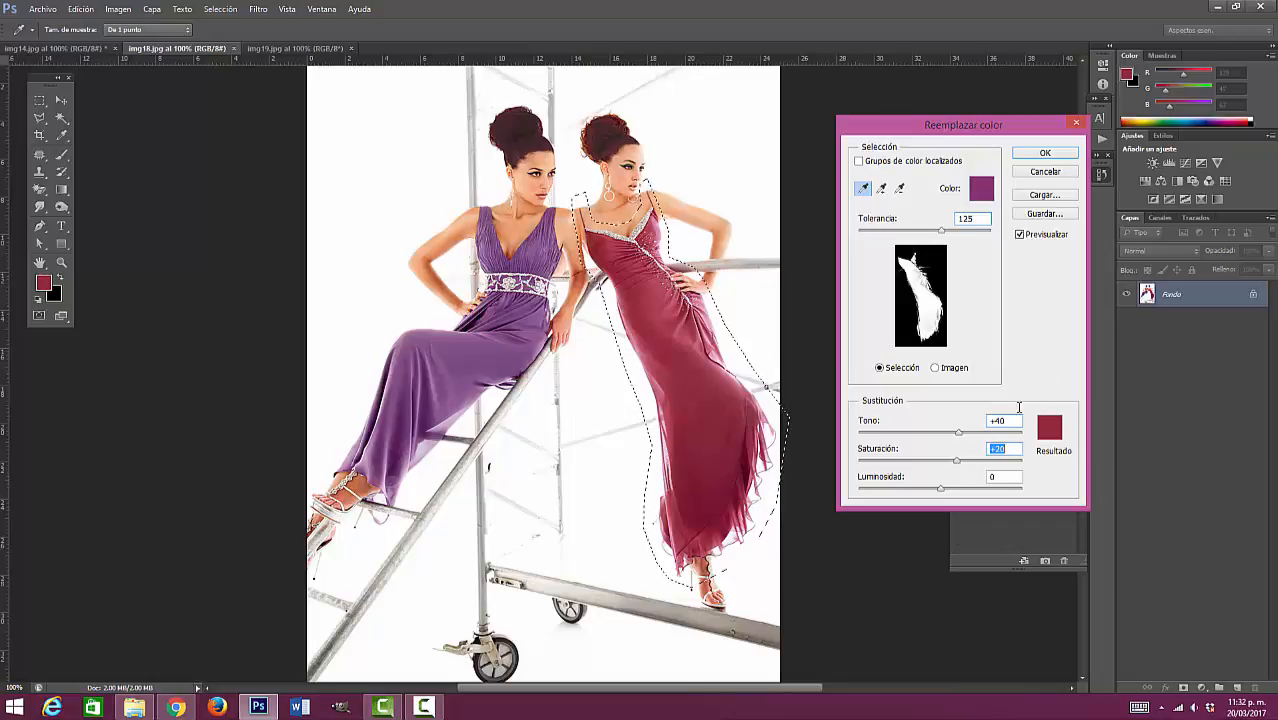
left_click(1019, 235)
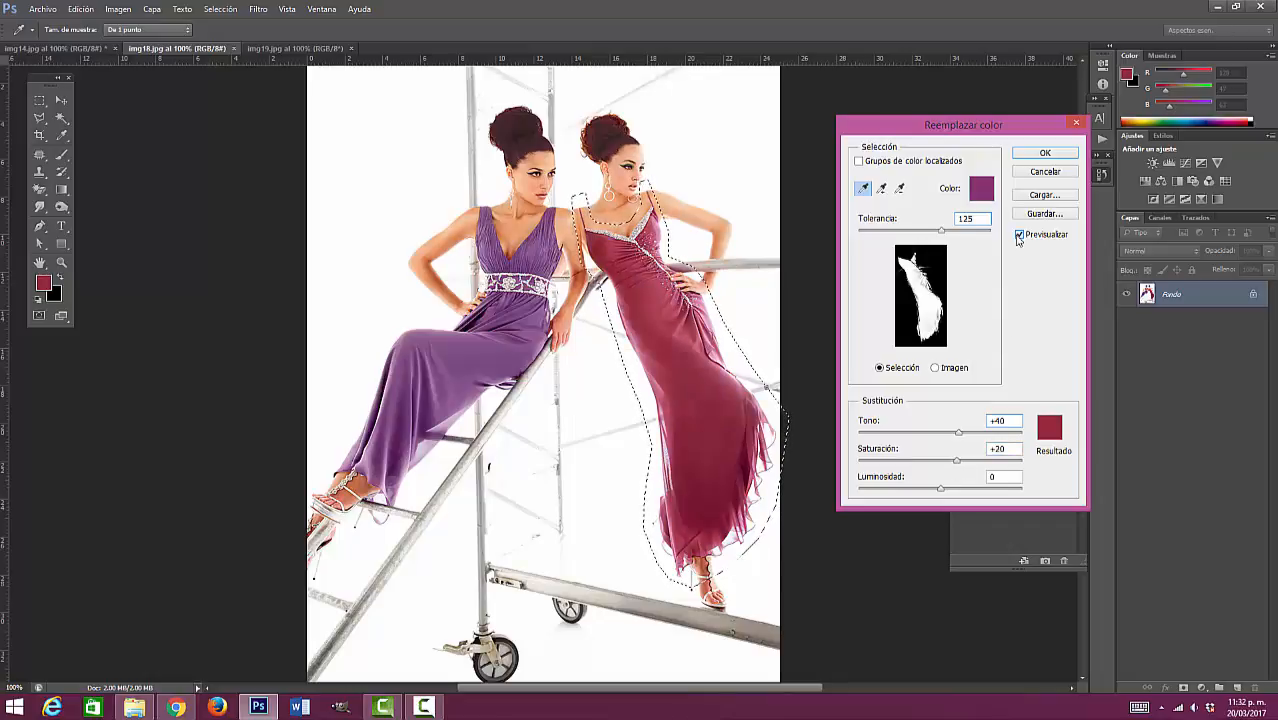
left_click(1040, 153)
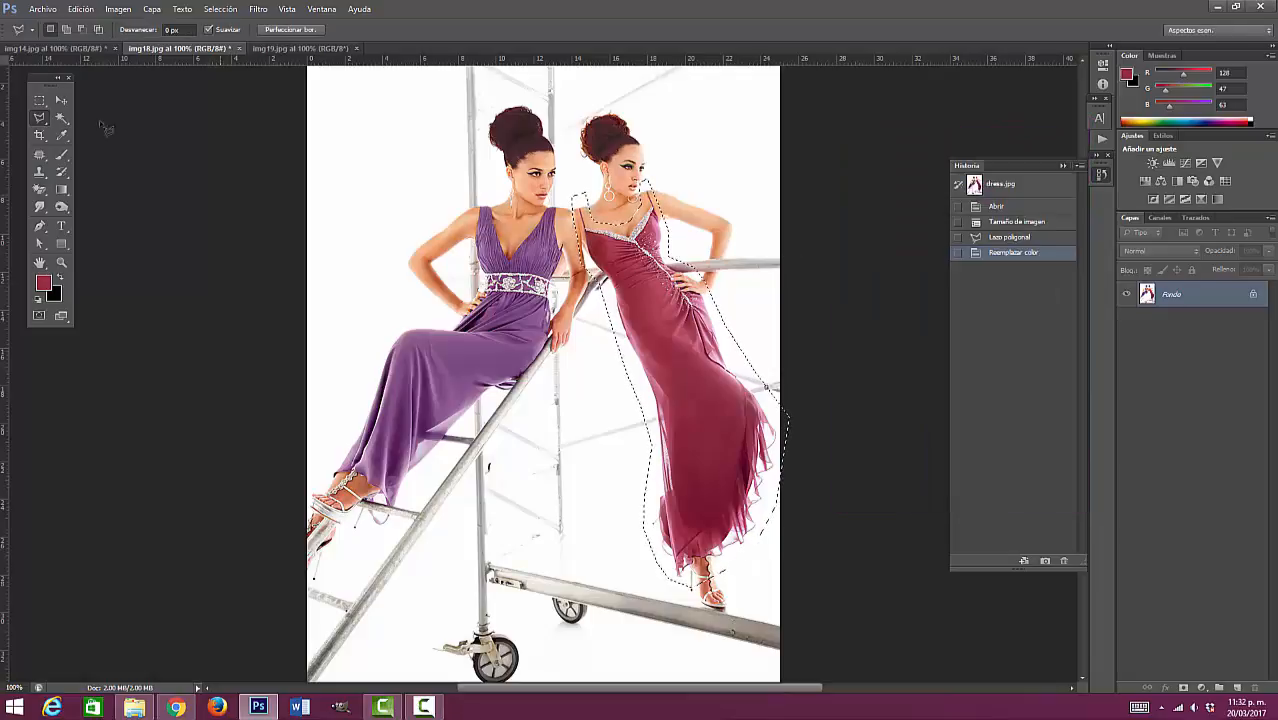
left_click(218, 9)
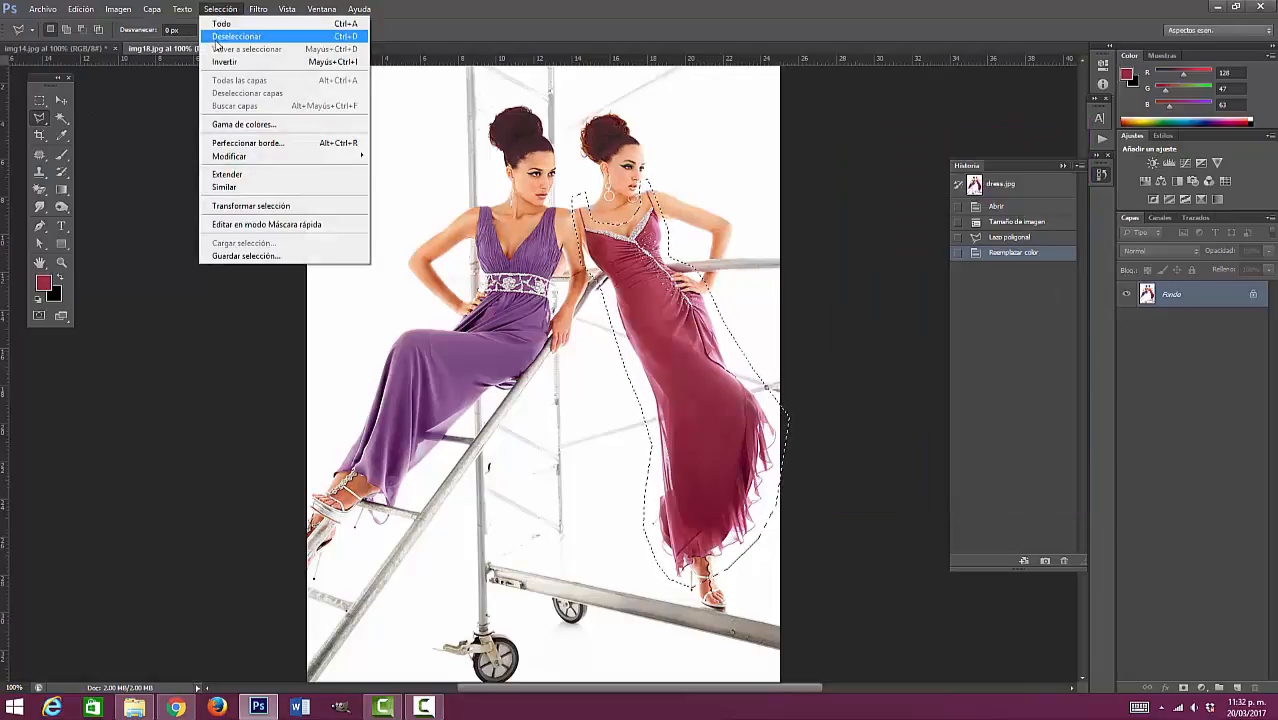
left_click(228, 36)
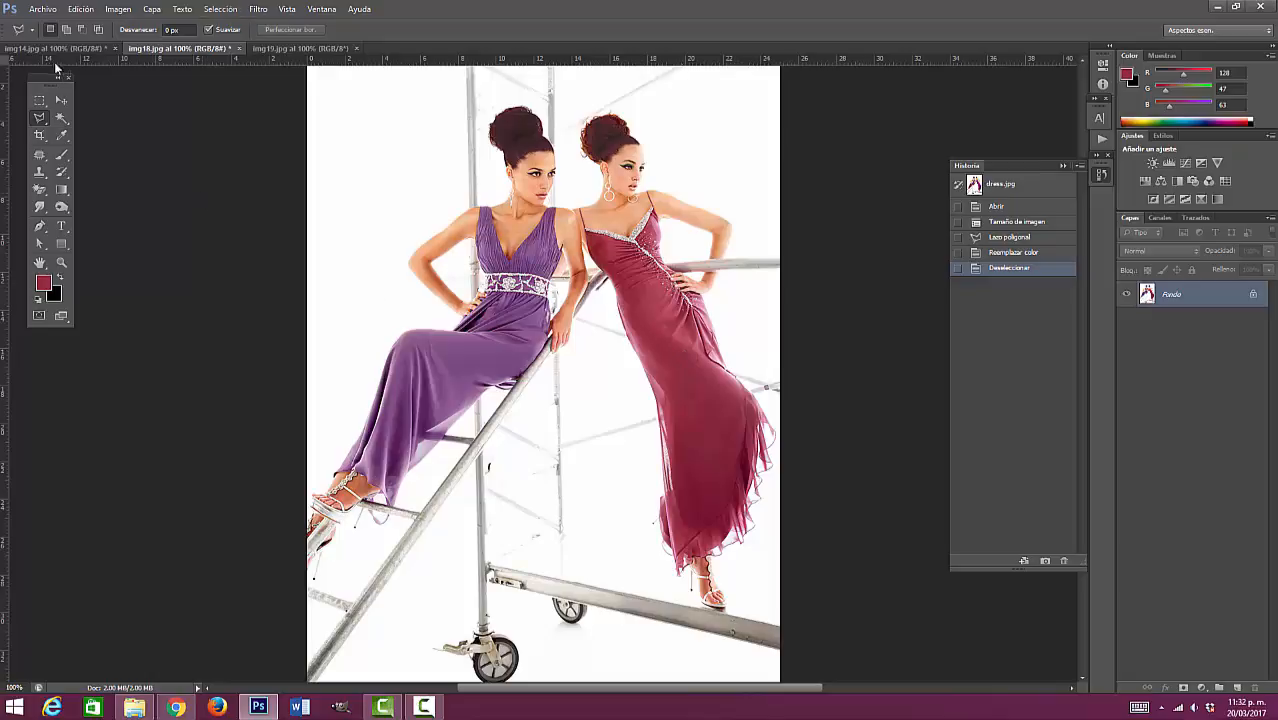
left_click(44, 10)
left_click(142, 166)
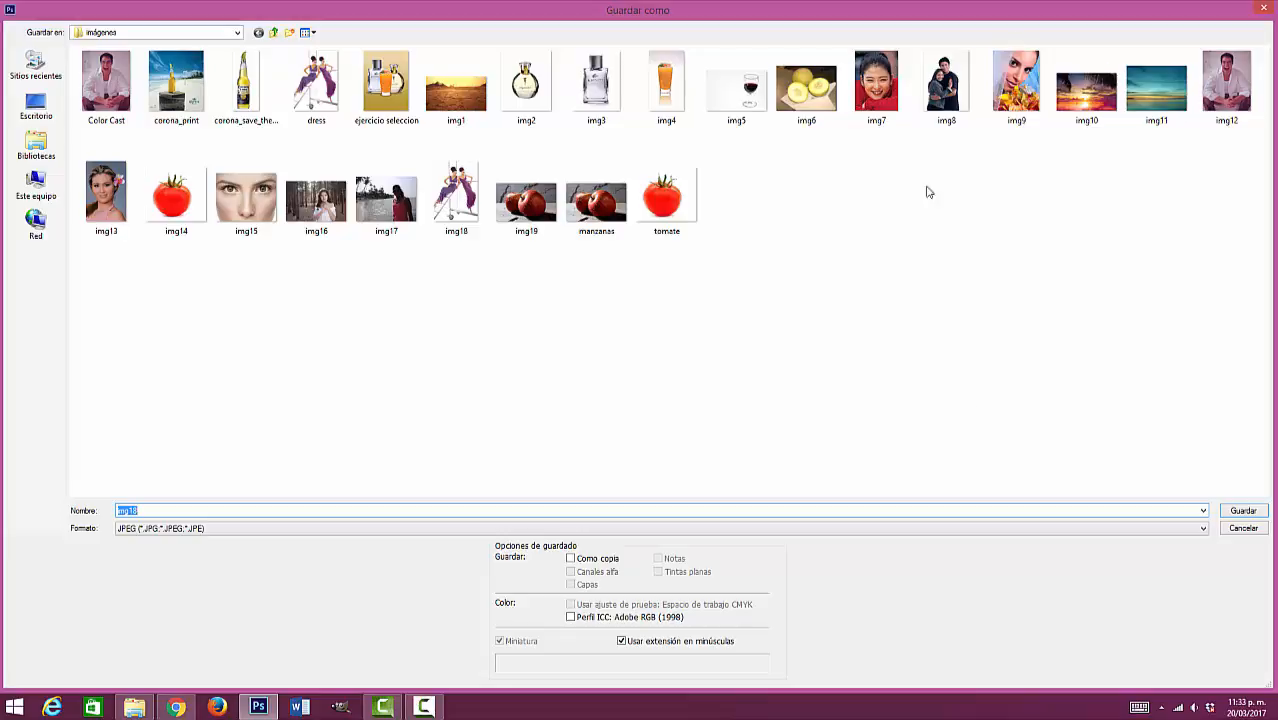
left_click(1228, 528)
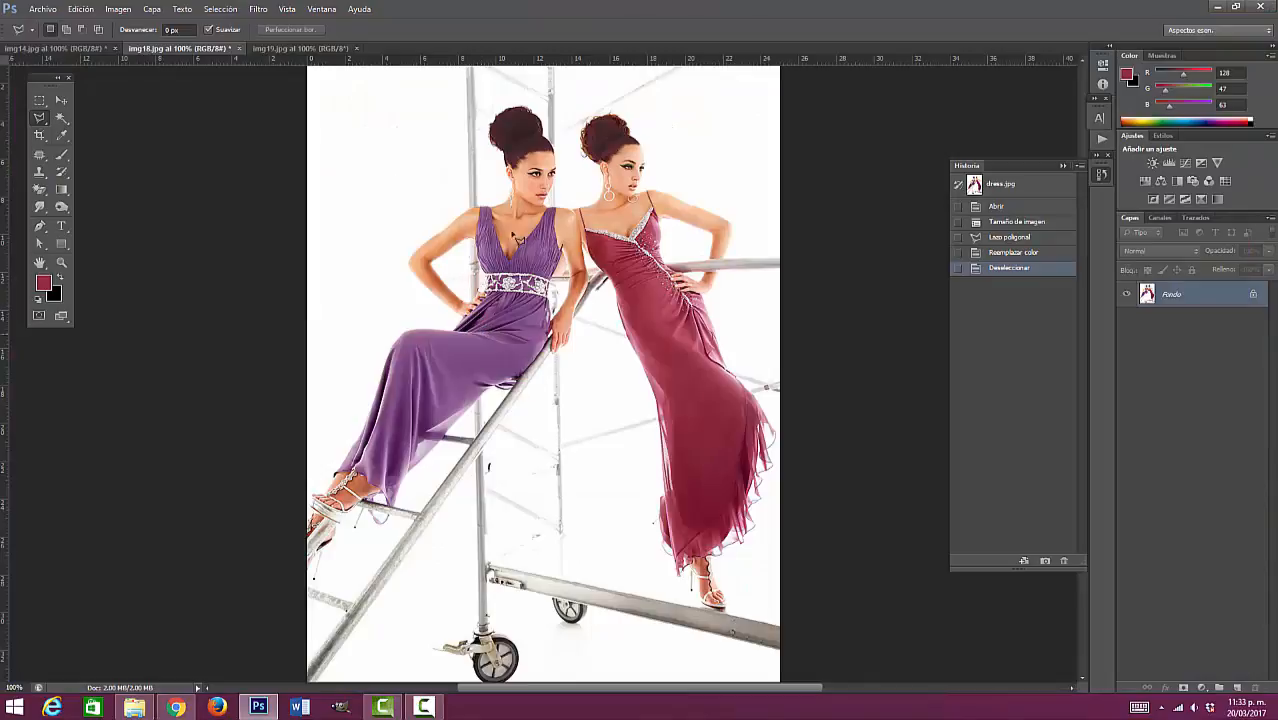
Switch to the Move tool
left_click(61, 101)
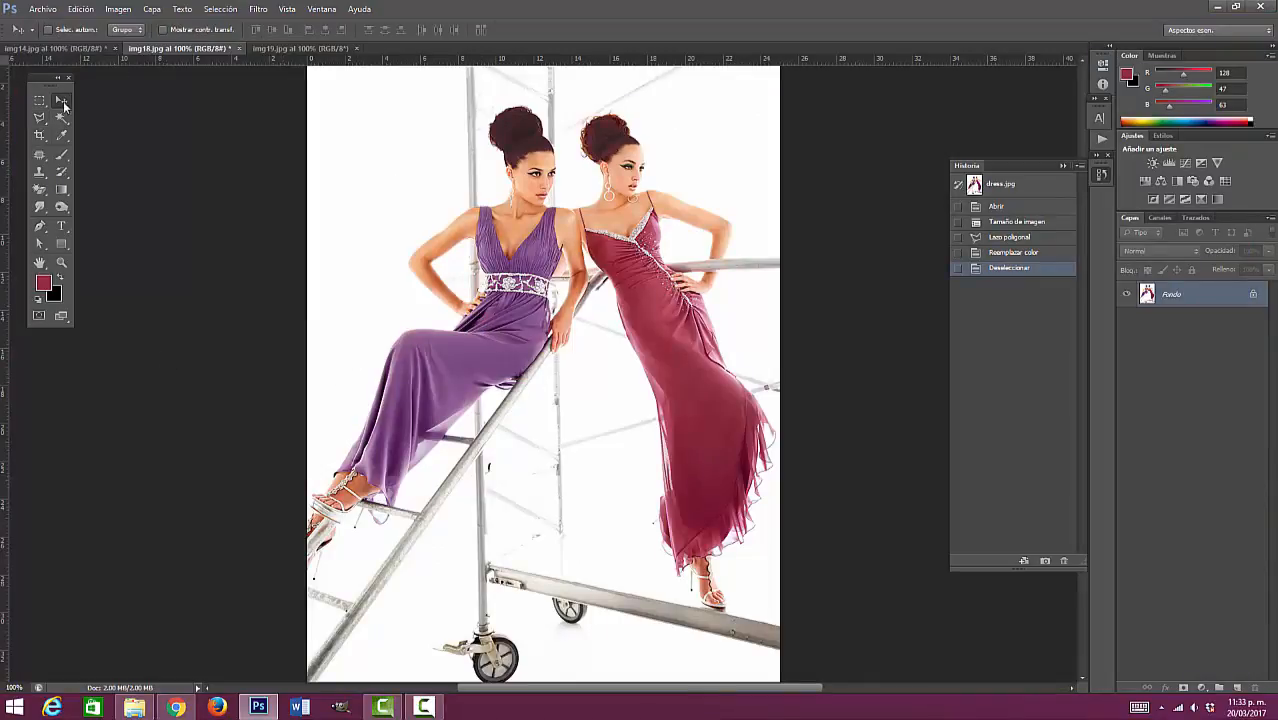